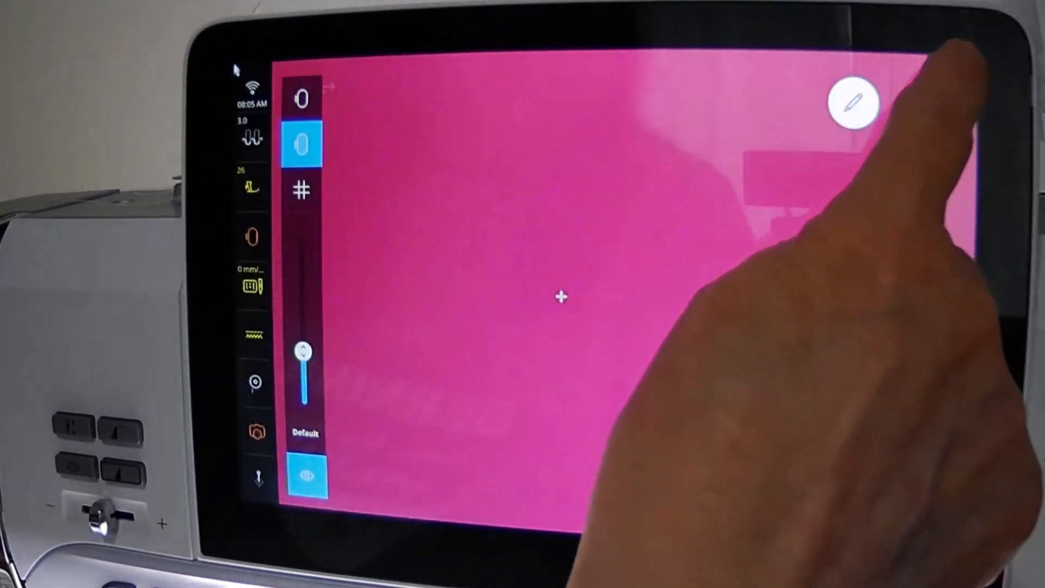
# Step: Set the default embroidery design position to Saved Position in the machine's embroidery settings, and return to the embroidery view
pyautogui.click(915, 105)
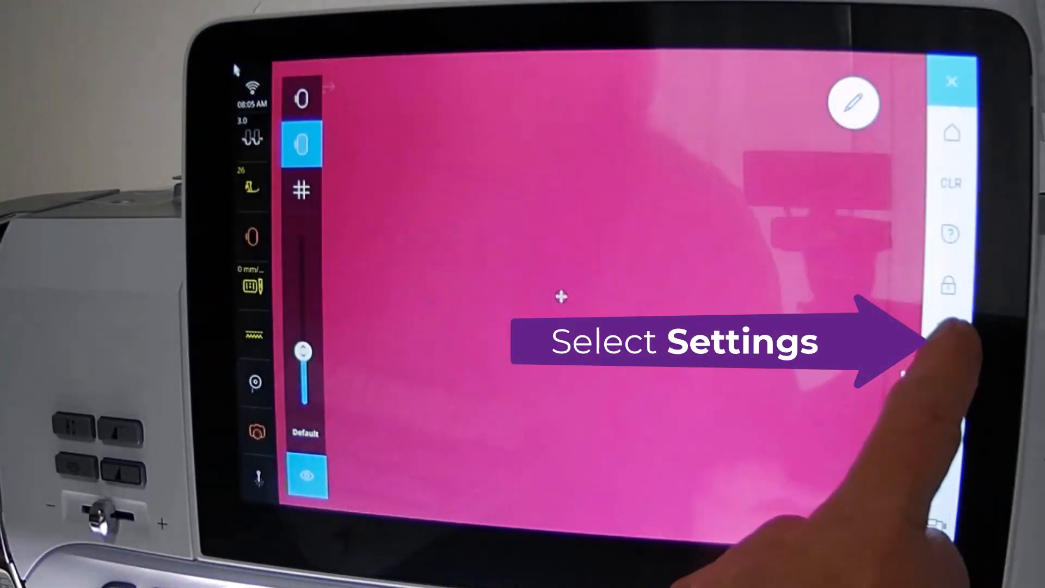
pyautogui.click(950, 333)
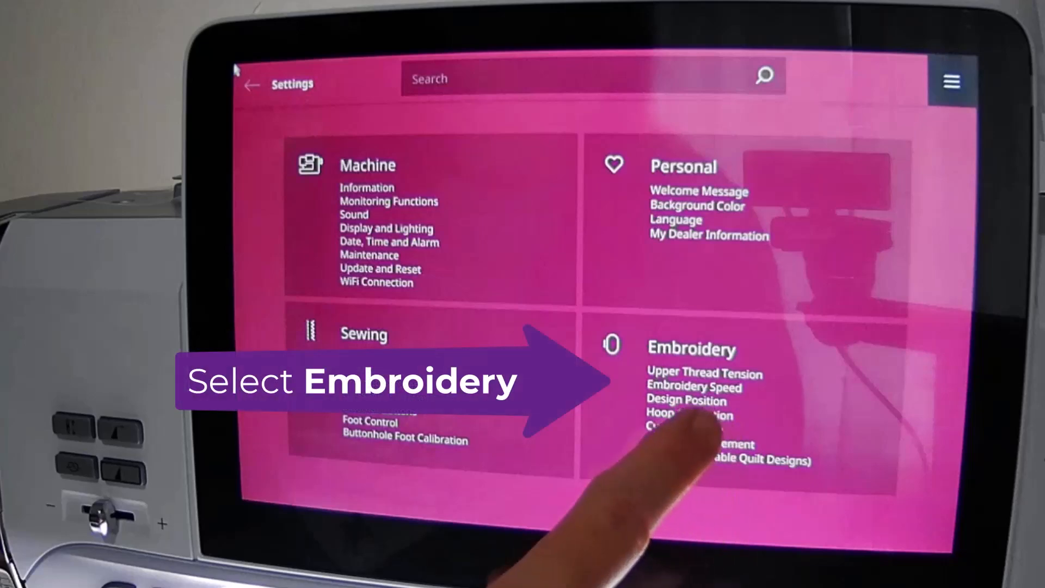
pyautogui.click(692, 392)
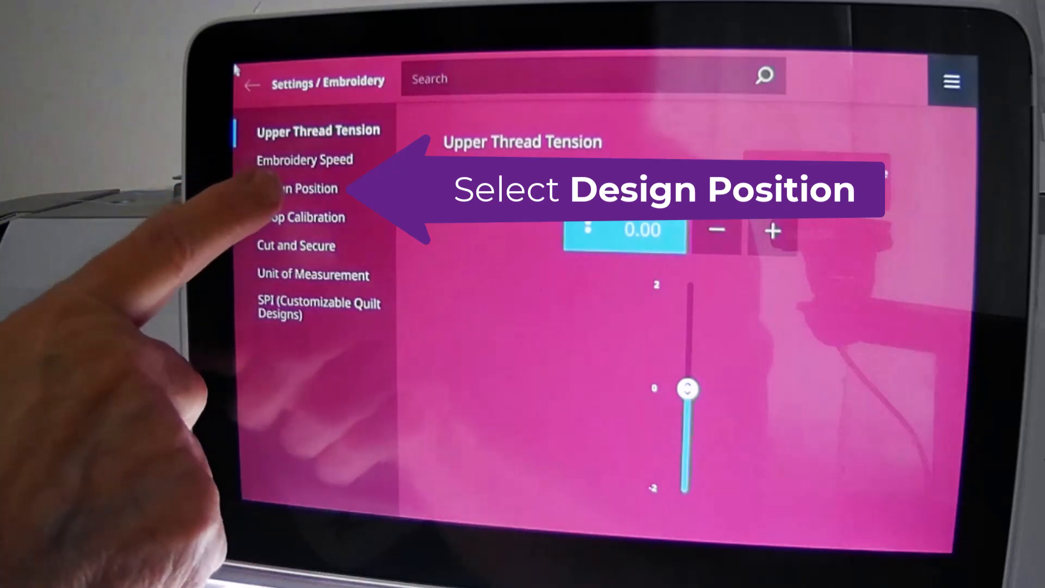
pyautogui.click(299, 189)
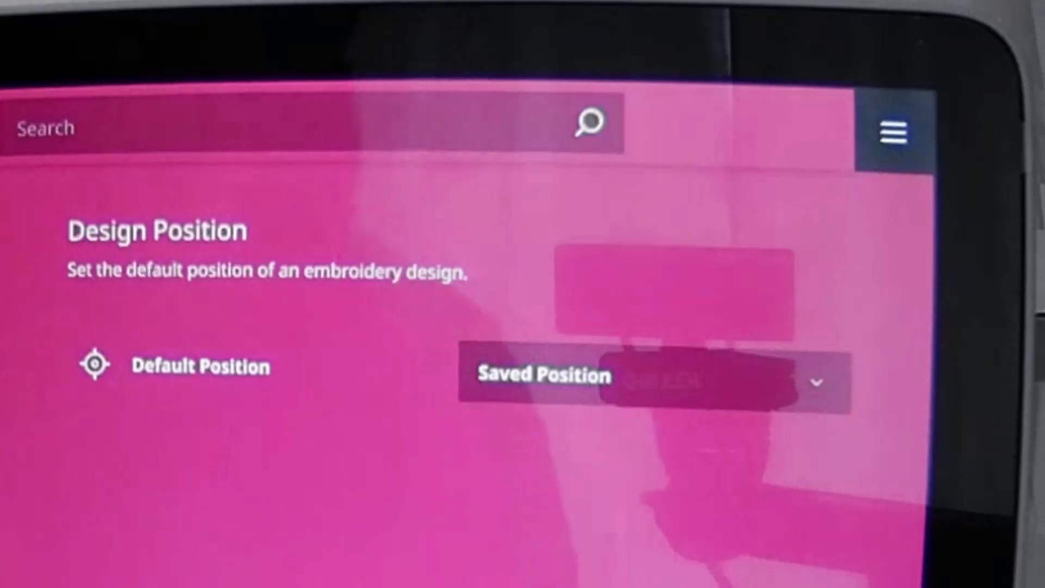
pyautogui.click(817, 367)
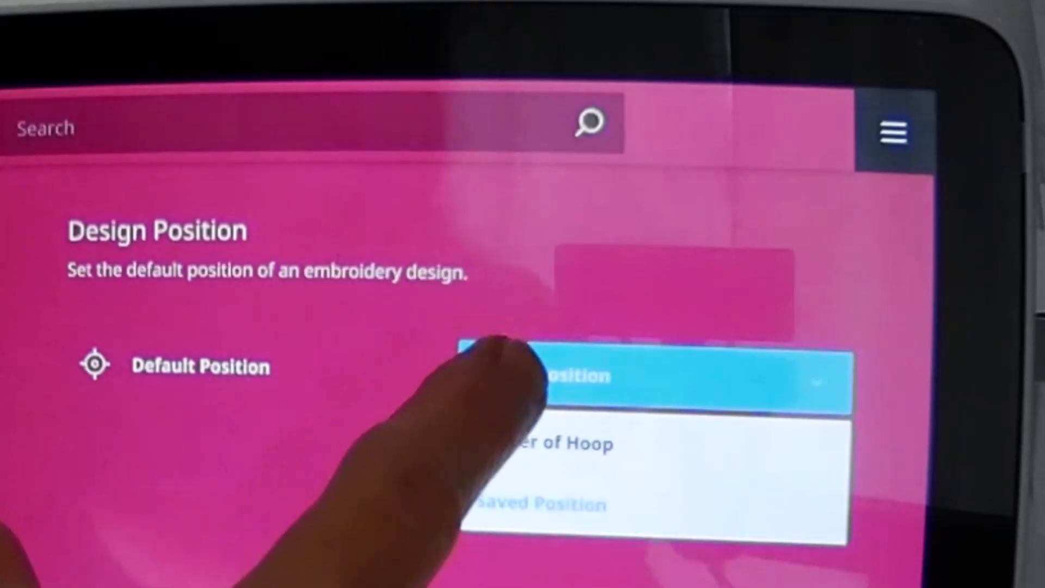
pyautogui.click(482, 370)
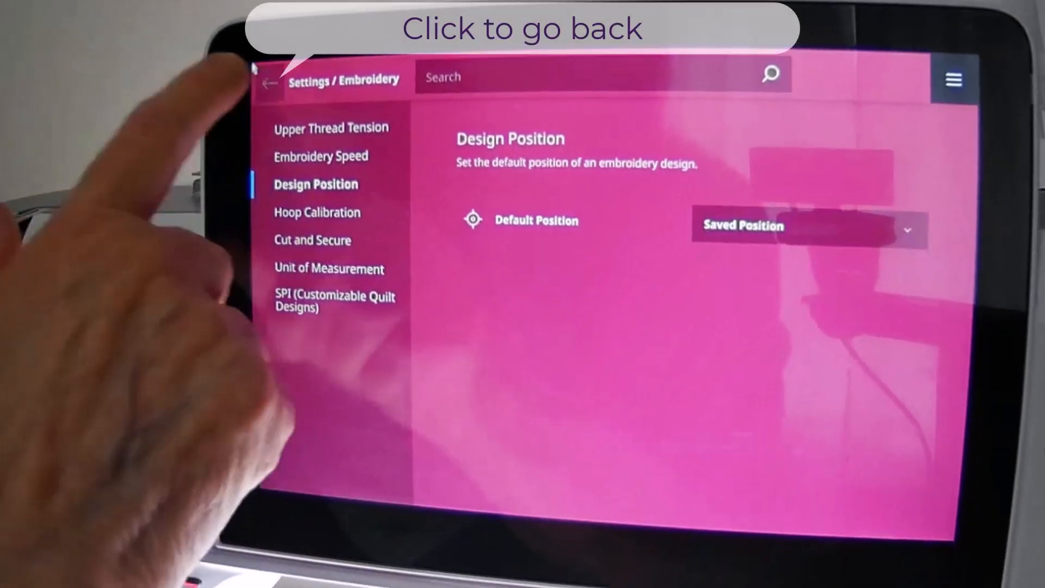
pyautogui.click(269, 82)
pyautogui.click(268, 83)
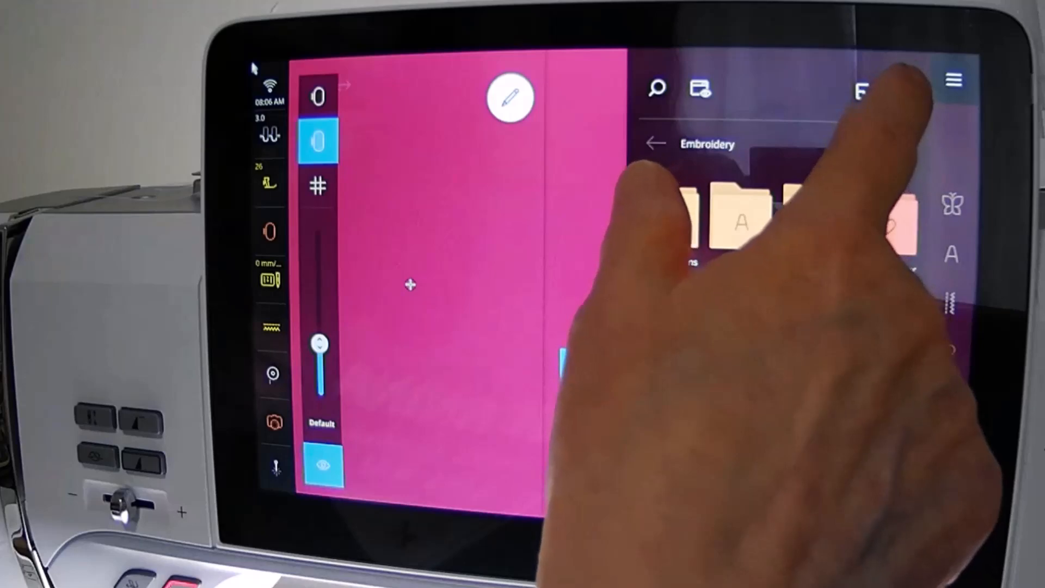
# Step: Scan the hooped fabric on the machine and accept the scanned image as the hoop background
pyautogui.click(908, 87)
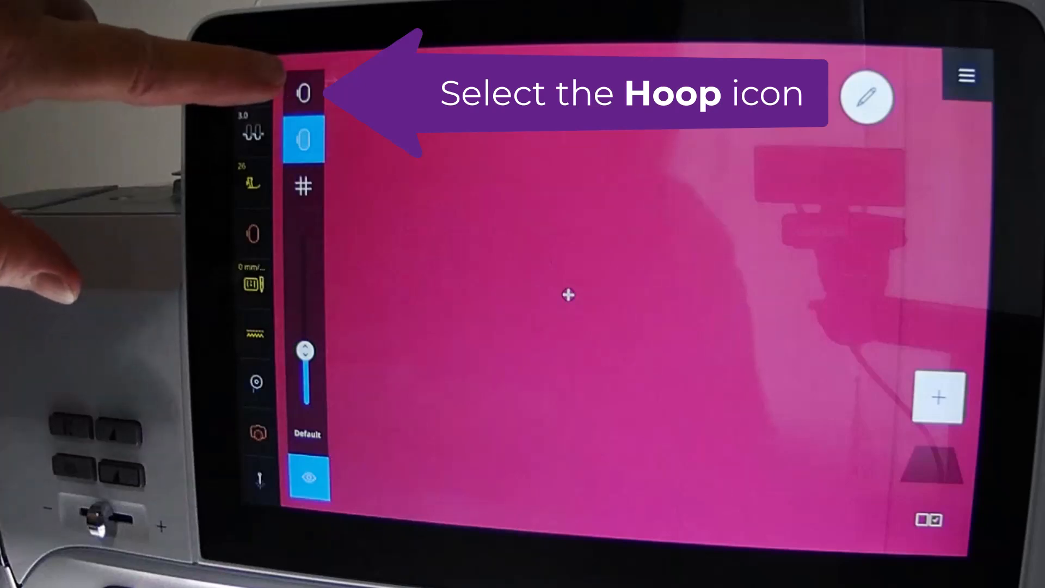
pyautogui.click(303, 93)
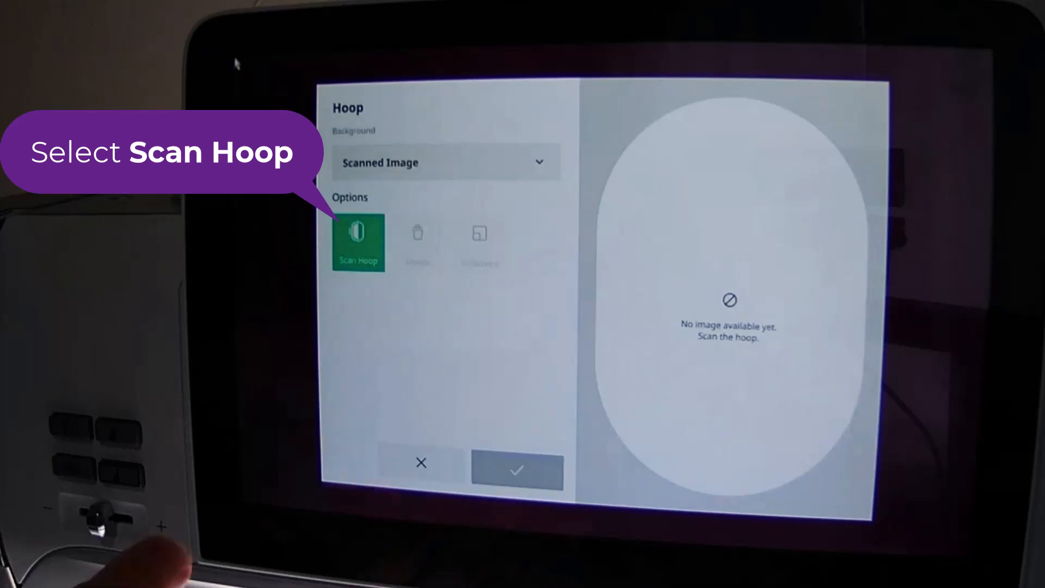
pyautogui.click(358, 242)
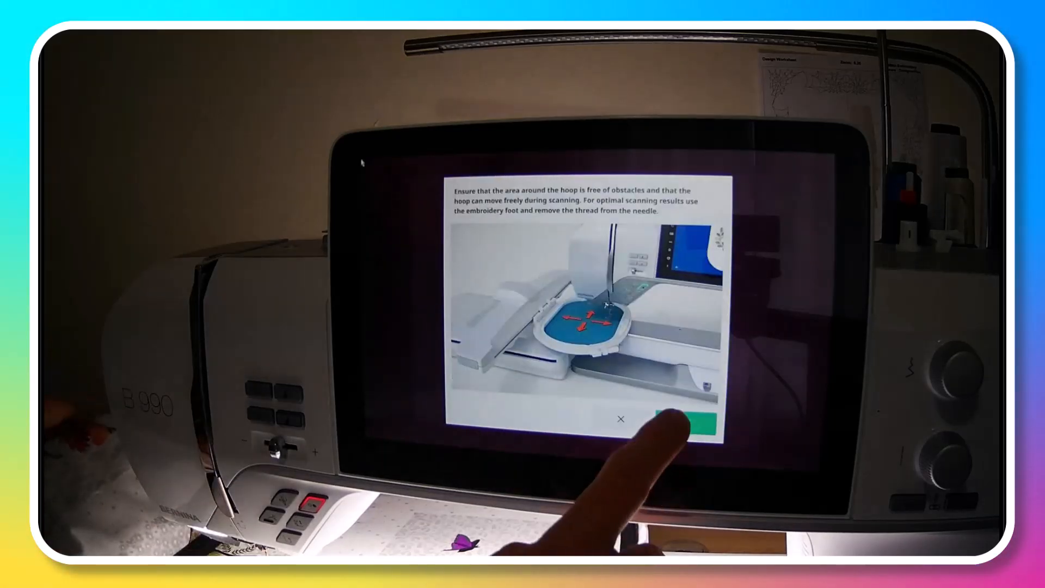
pyautogui.click(686, 424)
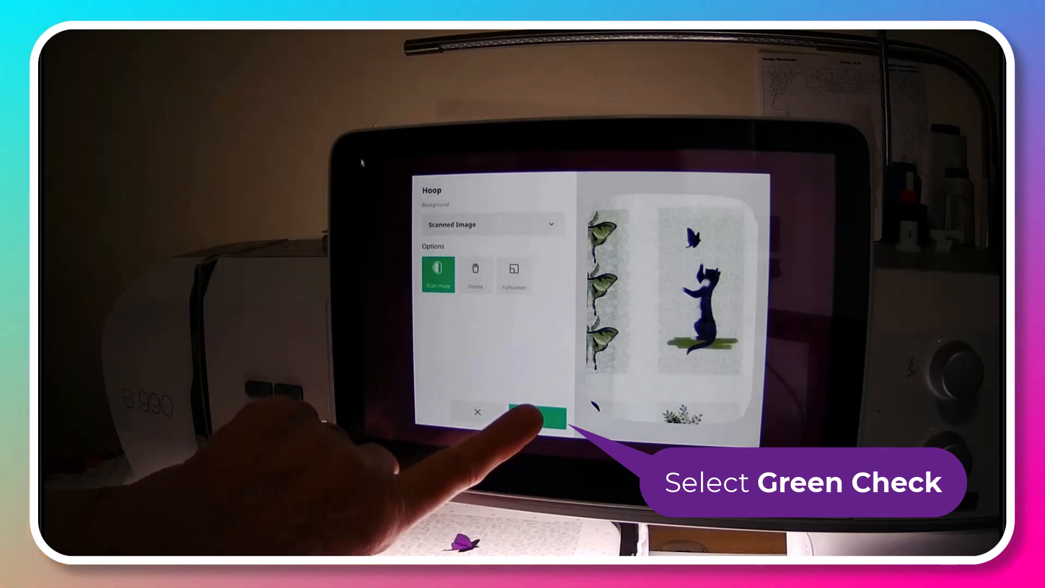
pyautogui.click(538, 417)
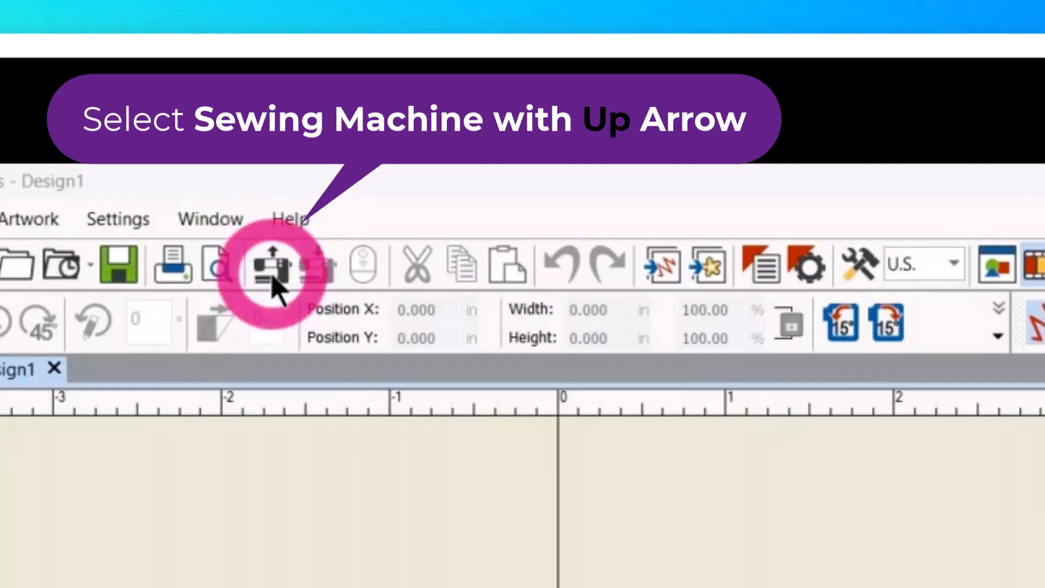
# Step: Switch to BERNINA Embroidery Software and bring in the scanned hoop image from the online myB990 machine
pyautogui.click(273, 272)
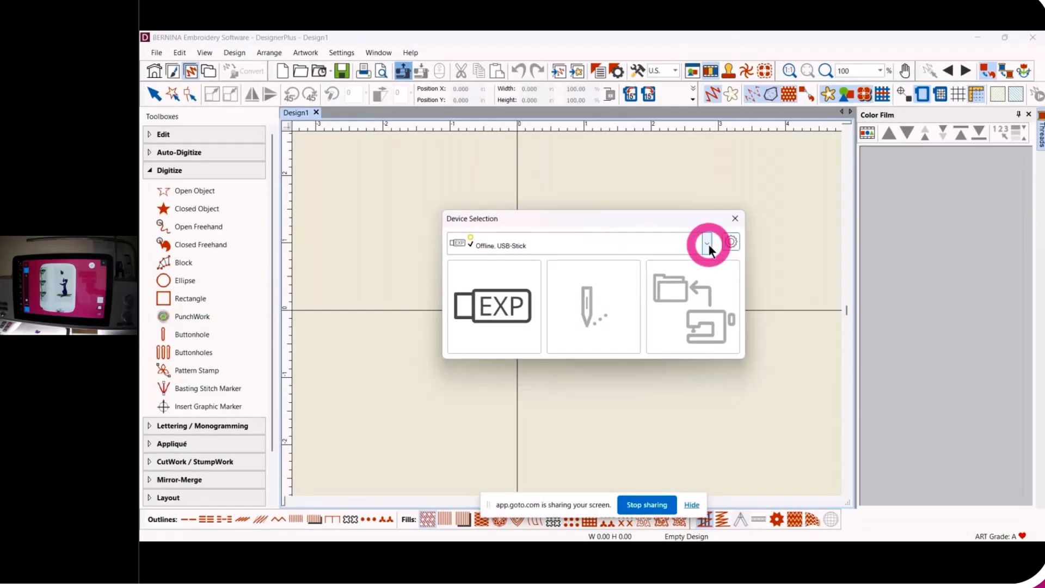
pyautogui.click(706, 259)
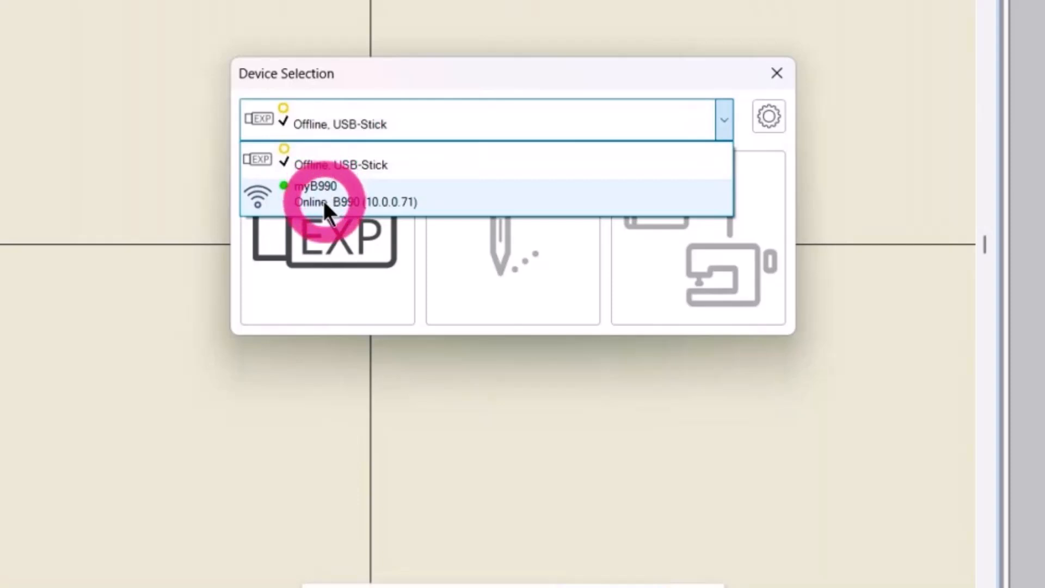
pyautogui.click(322, 199)
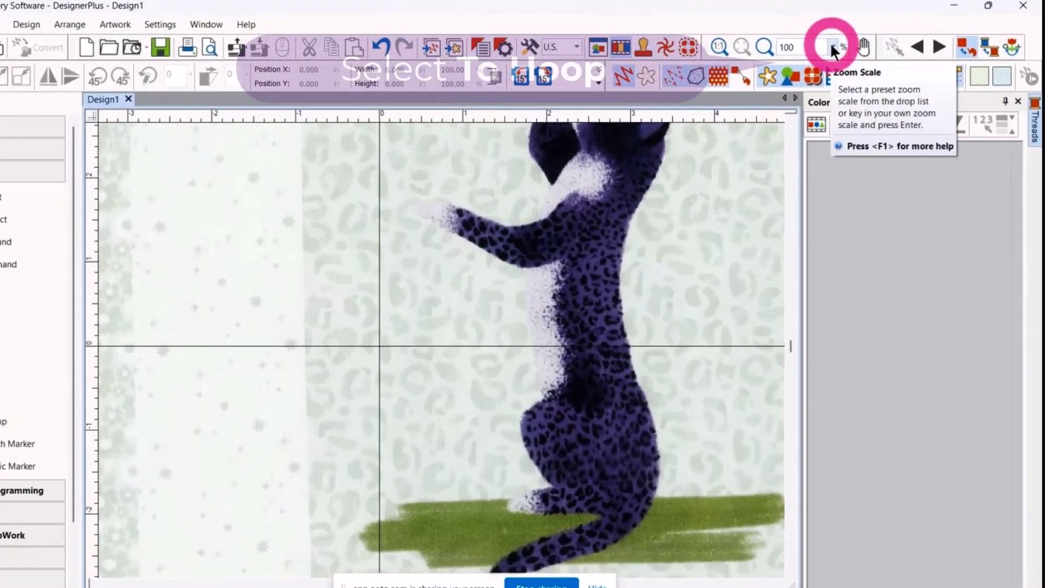
# Step: Fit the view to the hoop and enable Keep Hoop Position
pyautogui.click(831, 48)
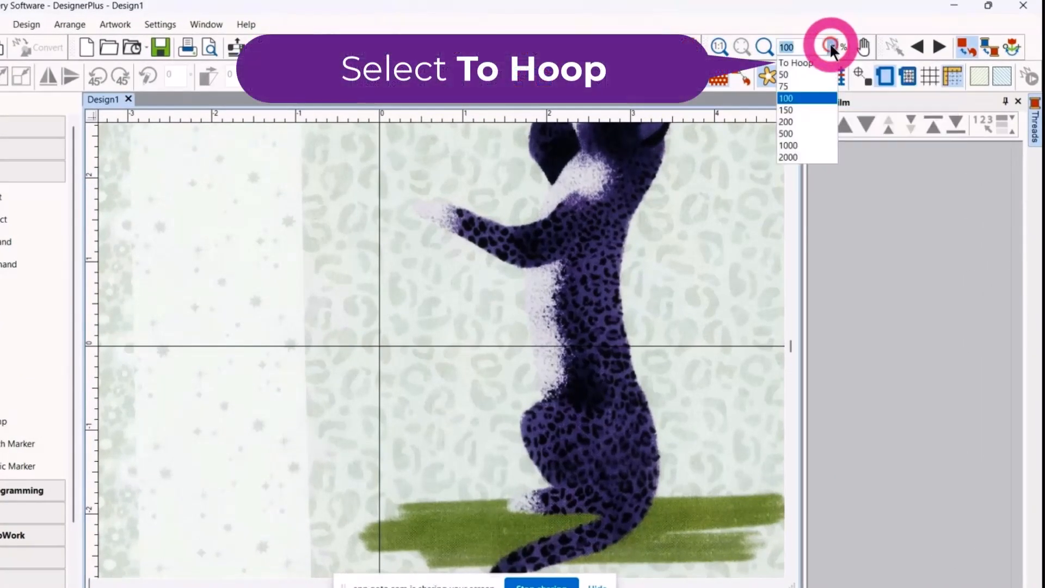
pyautogui.click(799, 62)
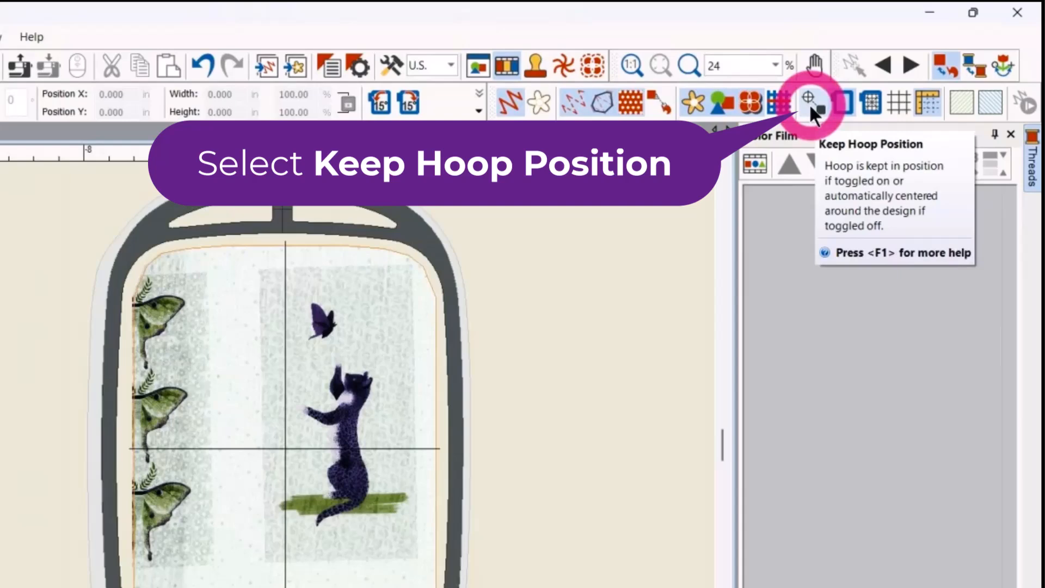
pyautogui.click(809, 104)
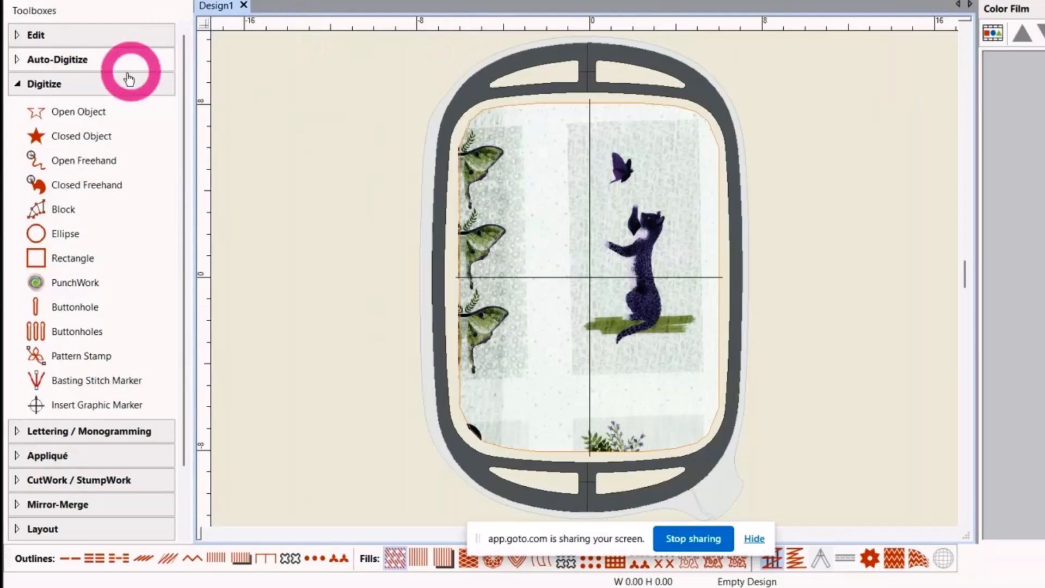
# Step: Start an Open Object with a Single outline and set its single stitch length to 3 mm
pyautogui.click(82, 112)
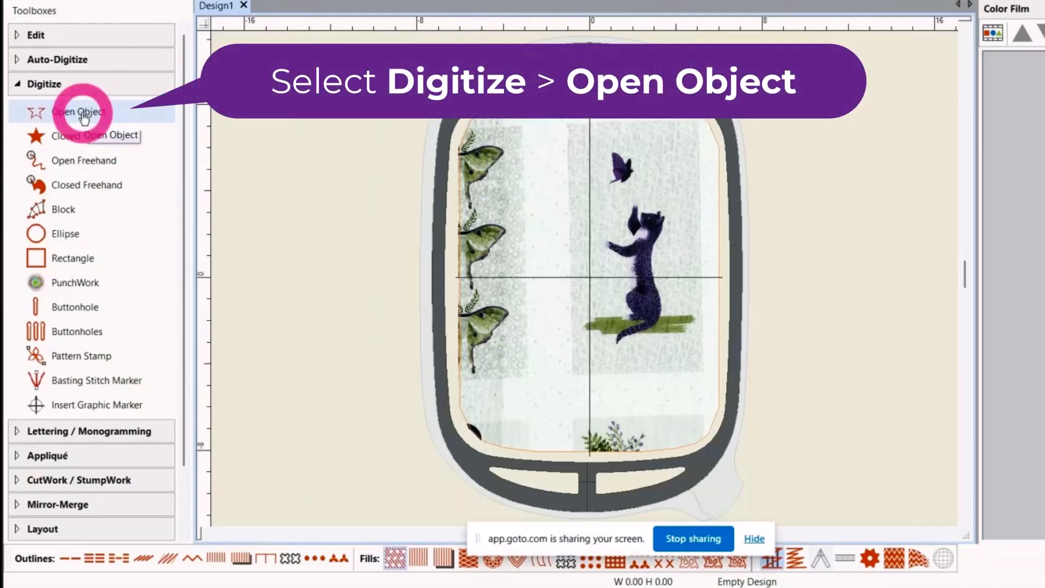
pyautogui.click(83, 115)
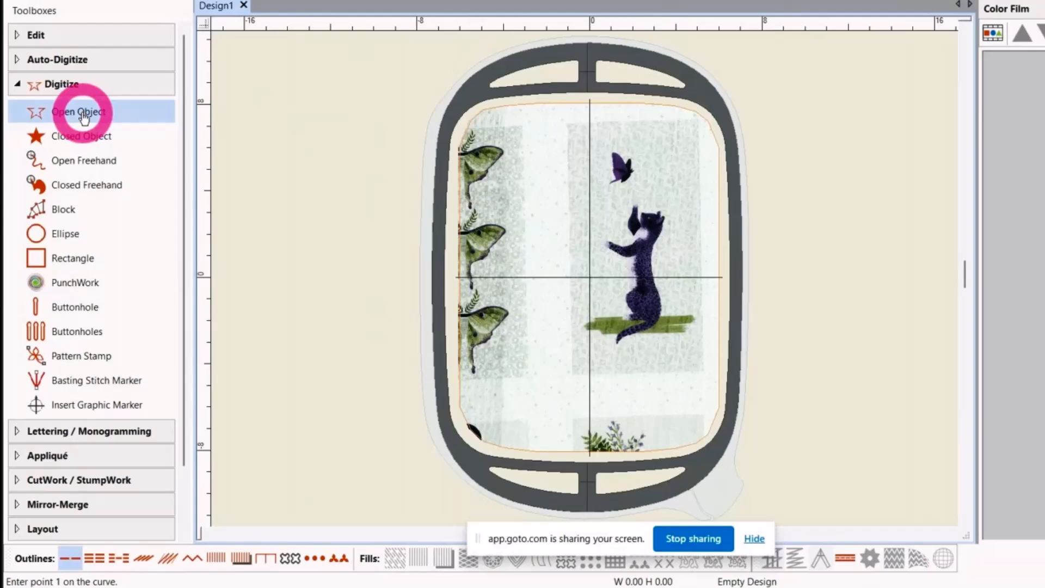
pyautogui.rightClick(68, 565)
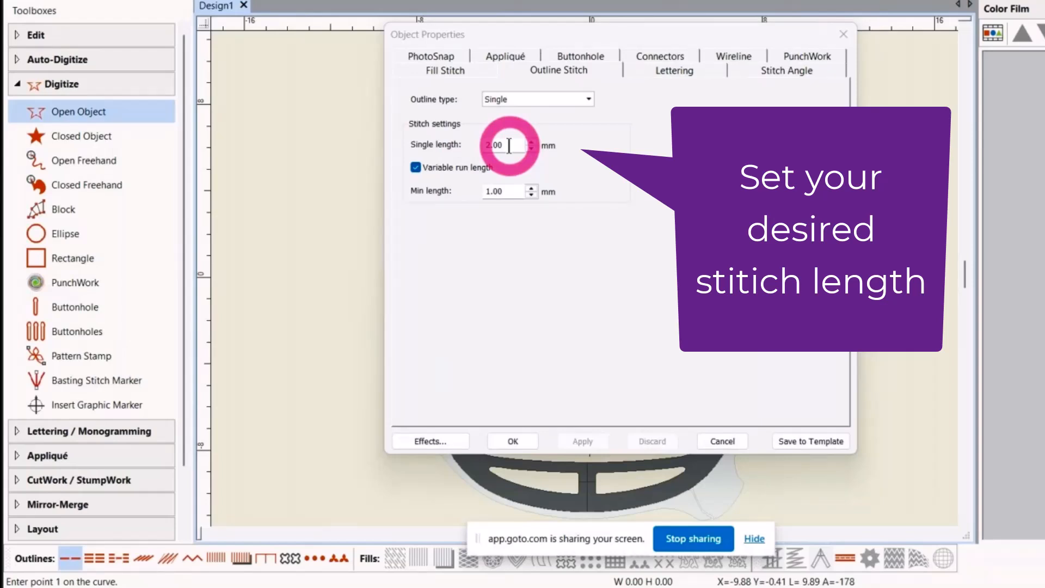
pyautogui.doubleClick(509, 145)
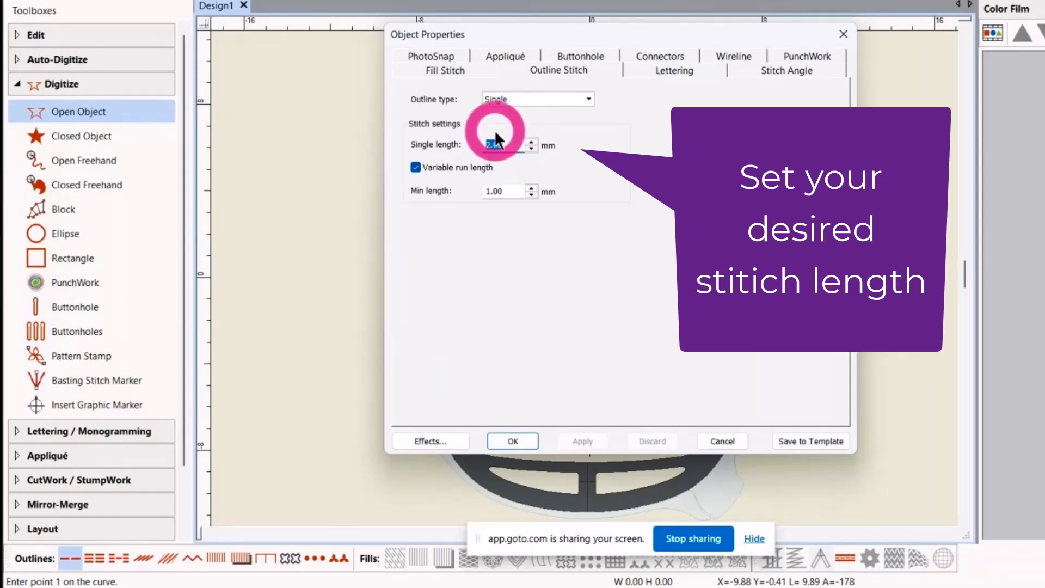
pyautogui.write('3')
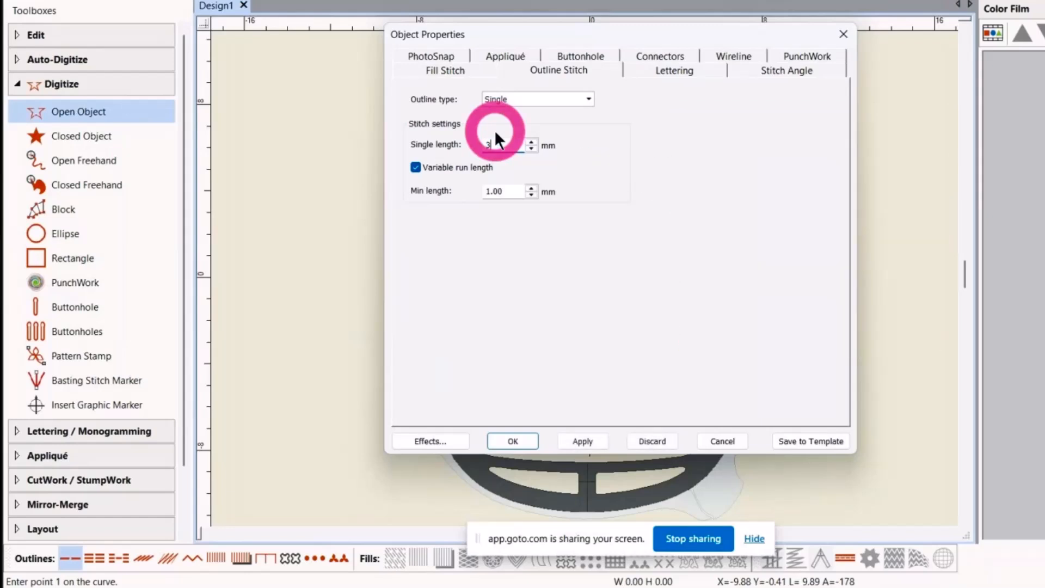
pyautogui.press('Return')
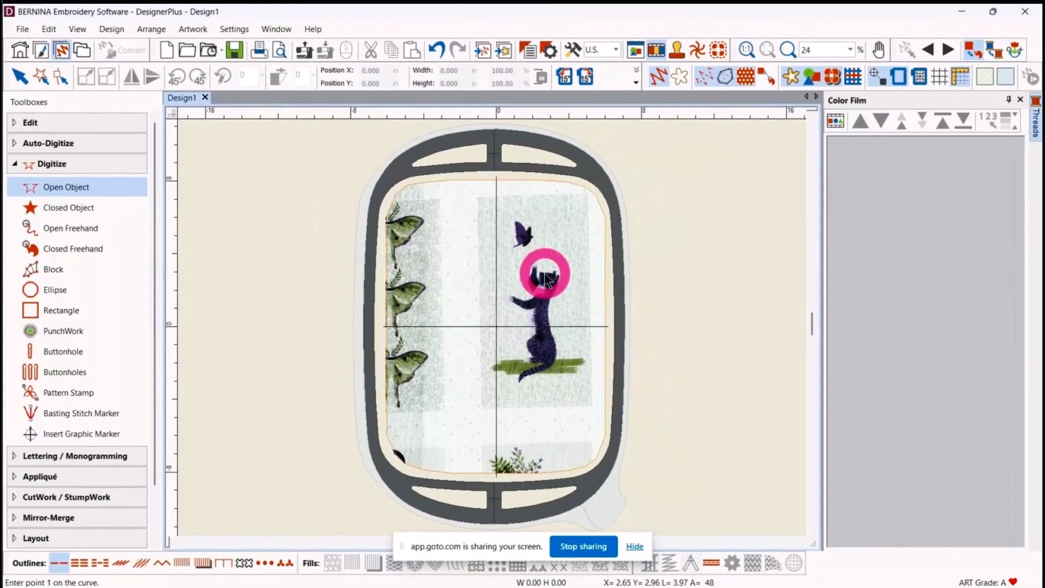
# Step: Trace a closed straight-sided outline about 6.3 by 11.8 in along the four edges of the cat and butterfly fabric panel
pyautogui.scroll(1, 647, 213)
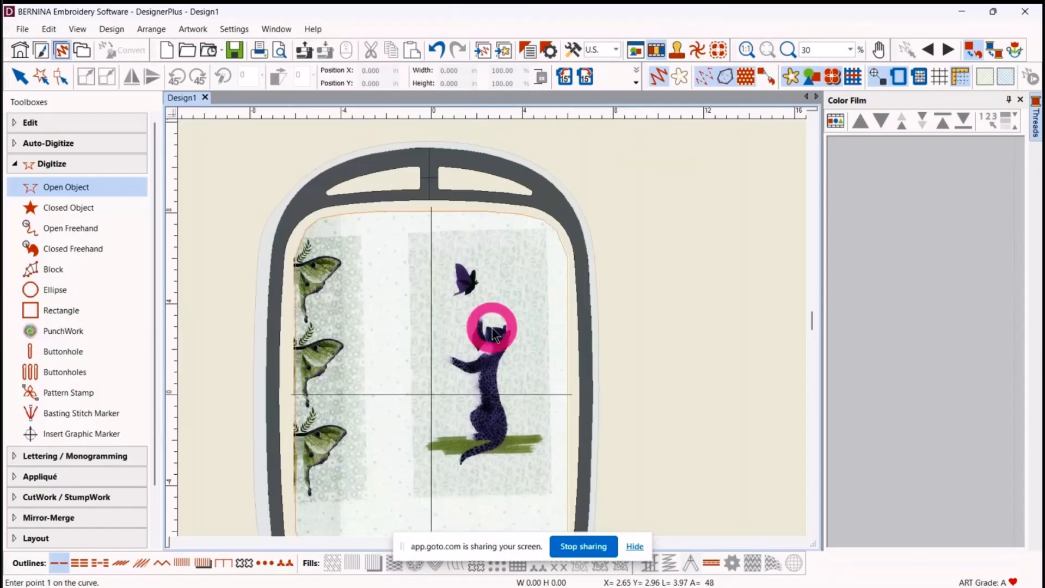
pyautogui.scroll(1, 493, 332)
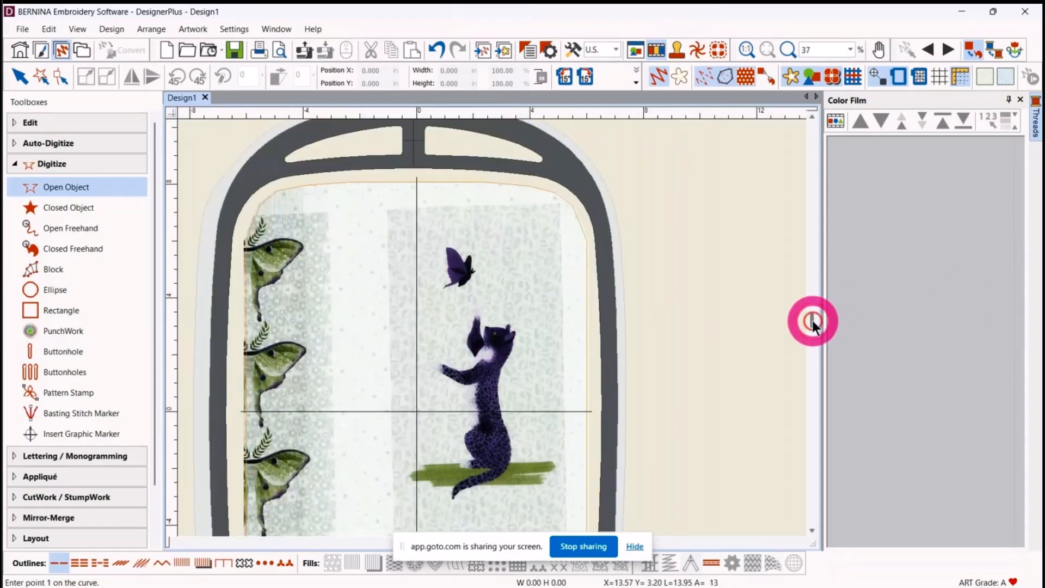
pyautogui.moveTo(811, 318); pyautogui.dragTo(813, 323)
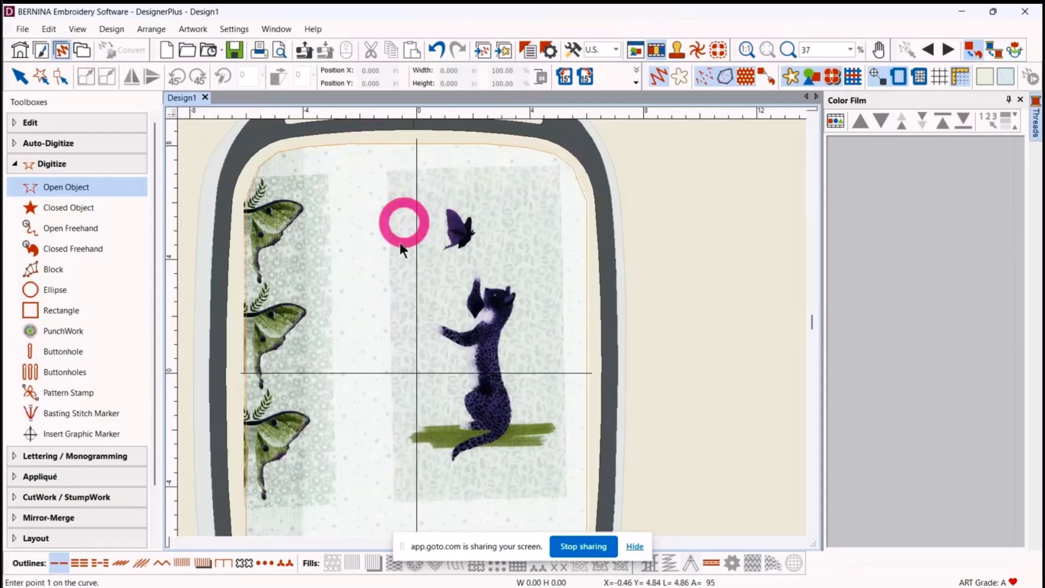
pyautogui.click(387, 171)
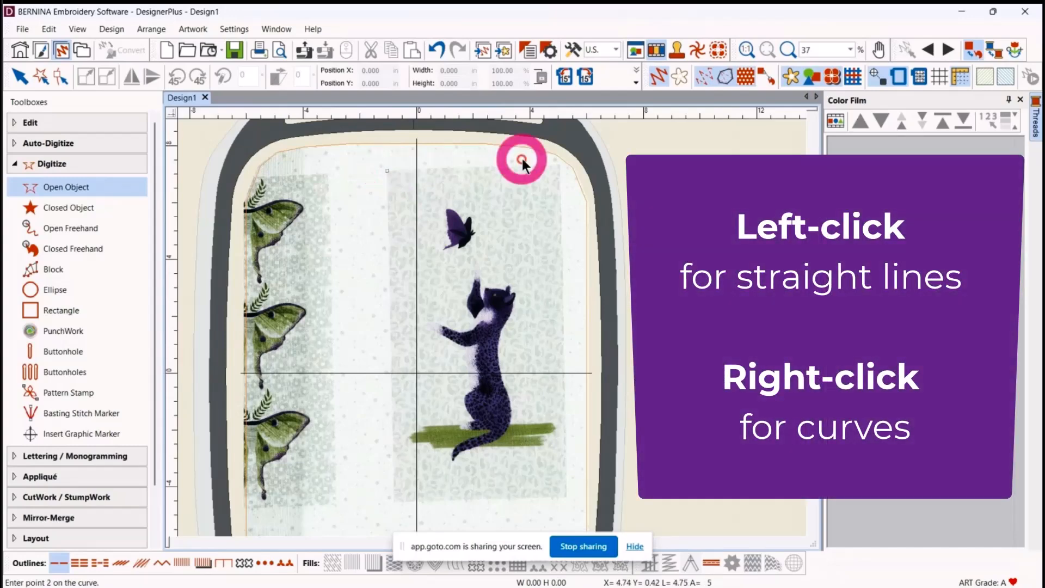
pyautogui.click(559, 165)
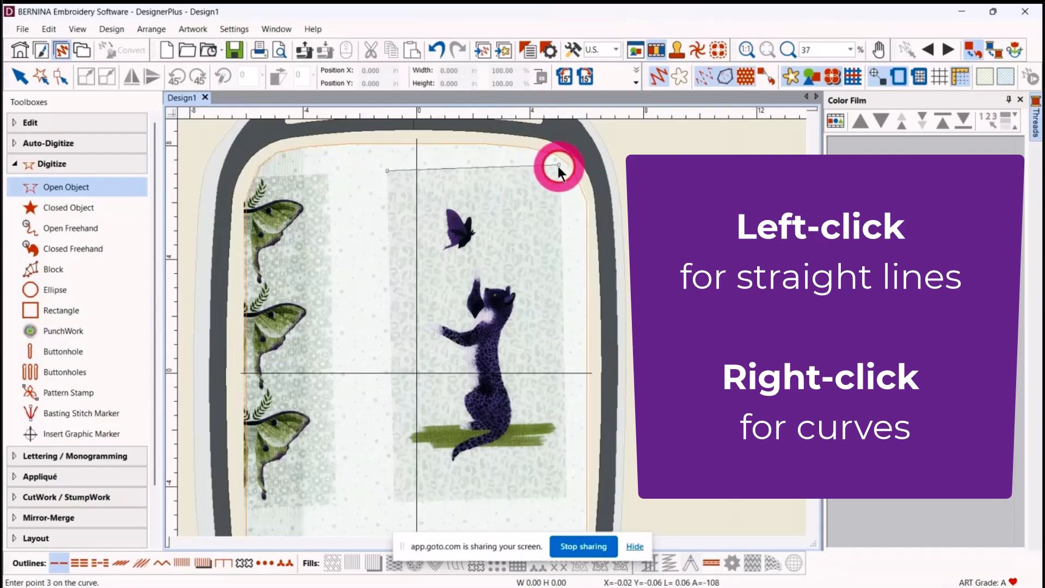
pyautogui.click(567, 497)
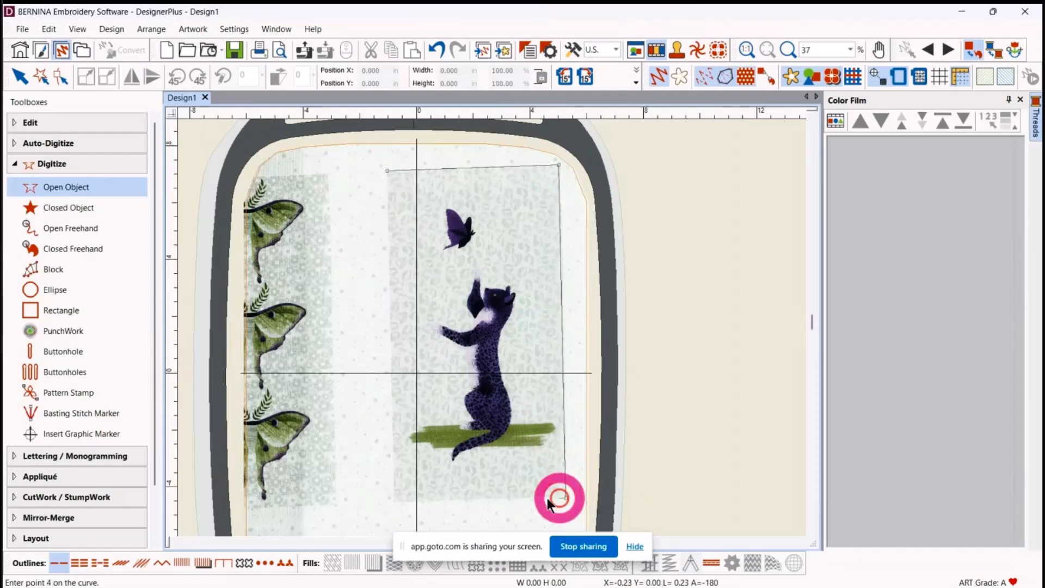
pyautogui.click(394, 499)
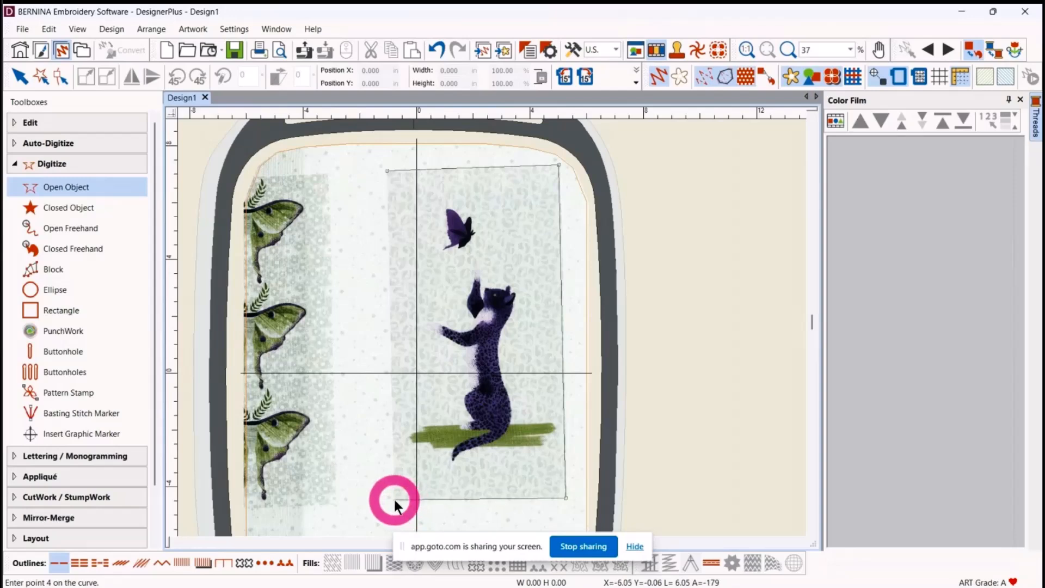
pyautogui.click(387, 171)
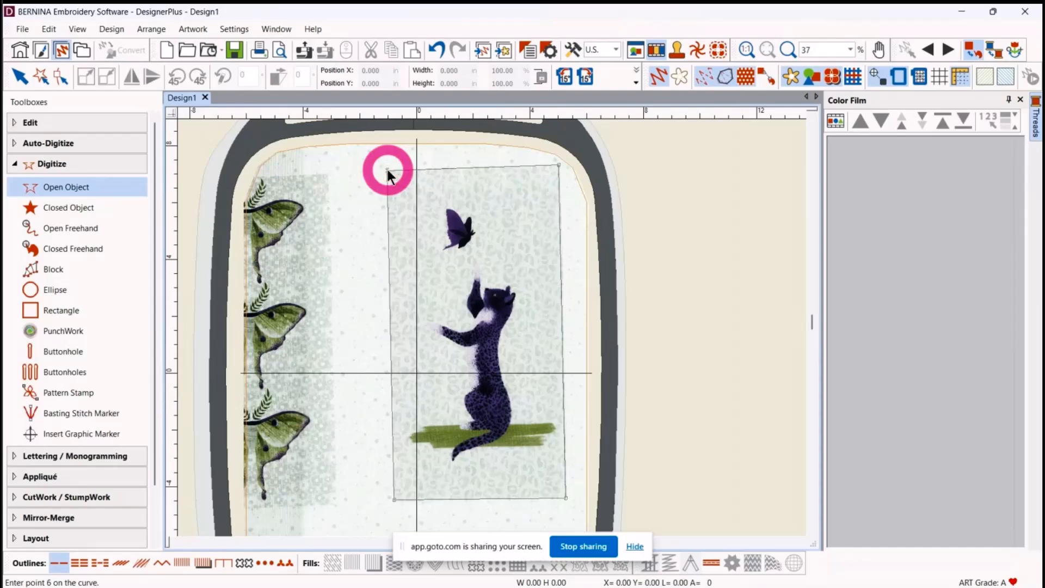
pyautogui.press('Return')
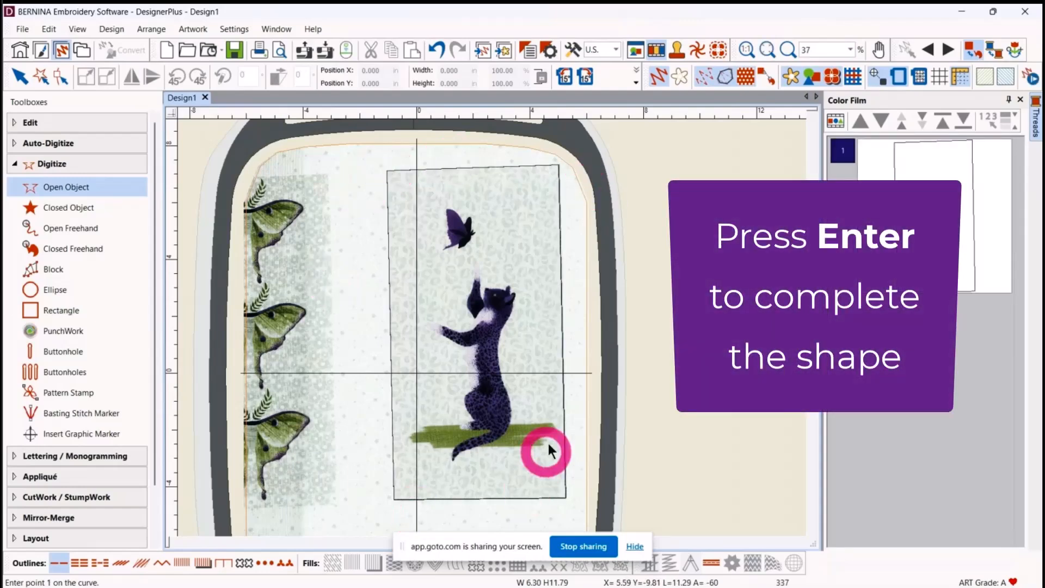
# Step: Start an Open Object outline on the butterfly where the lower wing meets the body, tracing around the body's tip and underside to the head
pyautogui.click(787, 50)
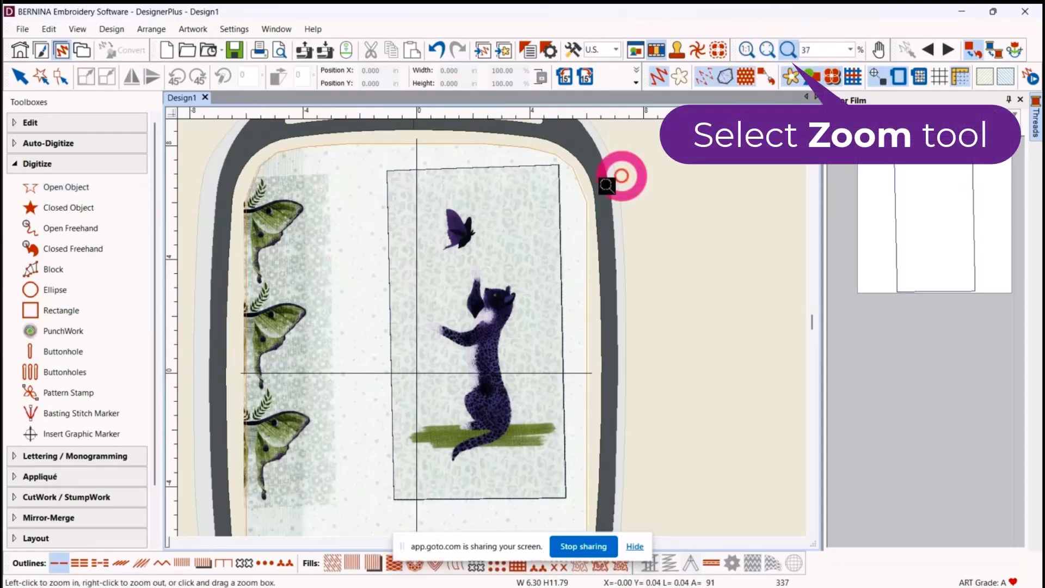
pyautogui.moveTo(427, 205); pyautogui.dragTo(492, 260)
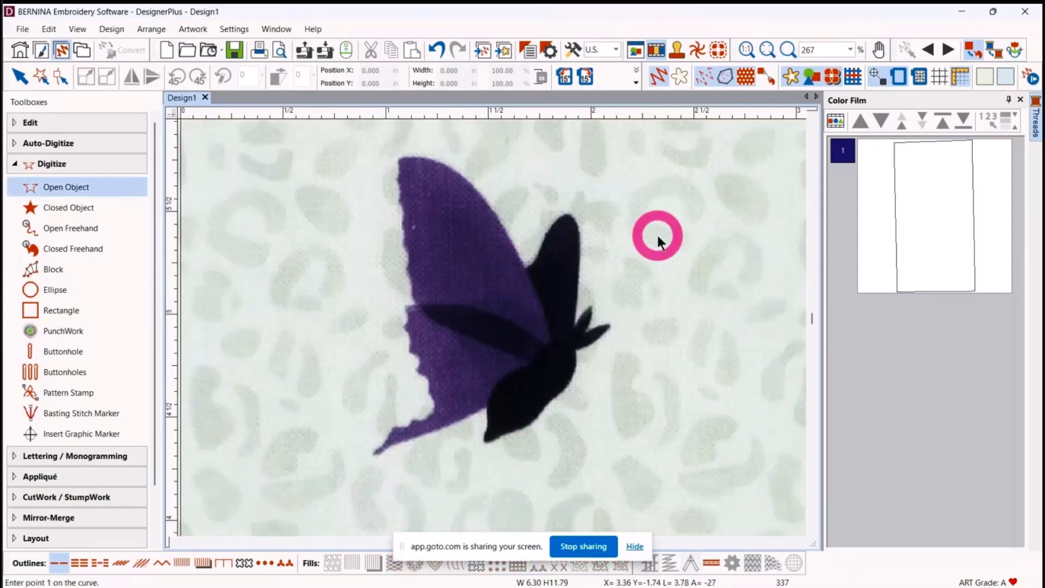
pyautogui.click(487, 415)
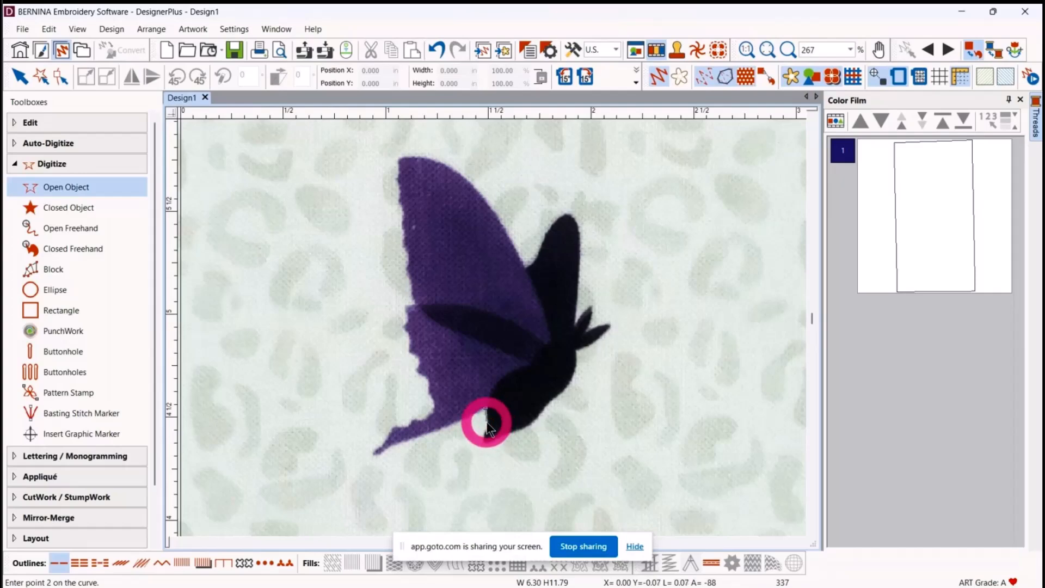
pyautogui.click(486, 432)
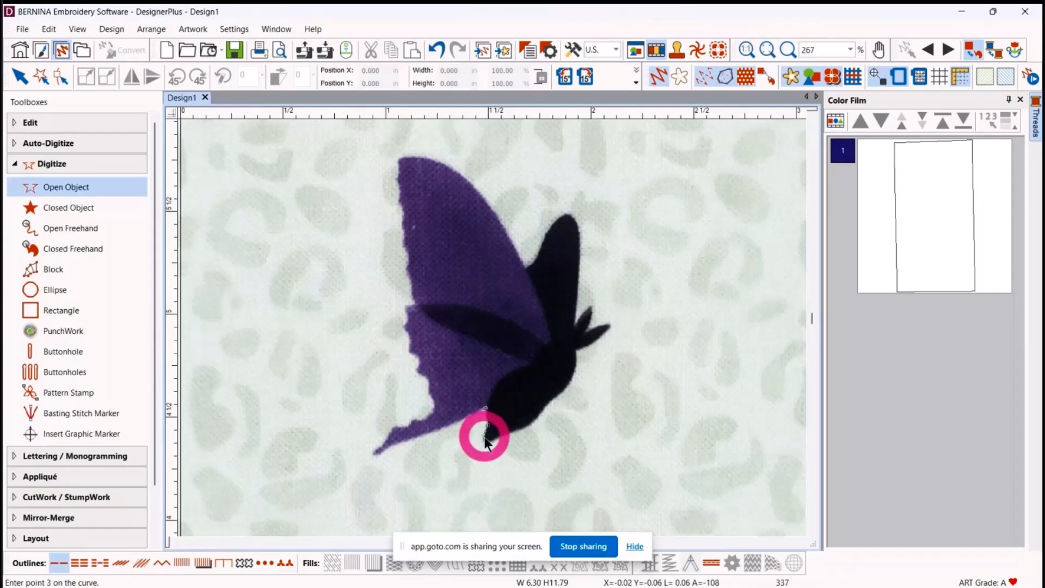
pyautogui.click(495, 442)
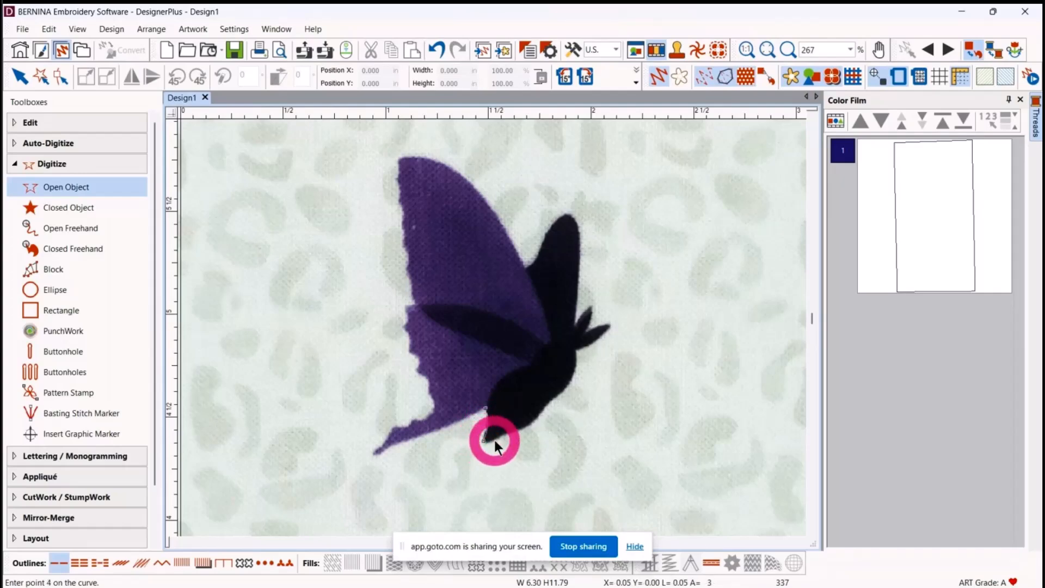
pyautogui.click(518, 429)
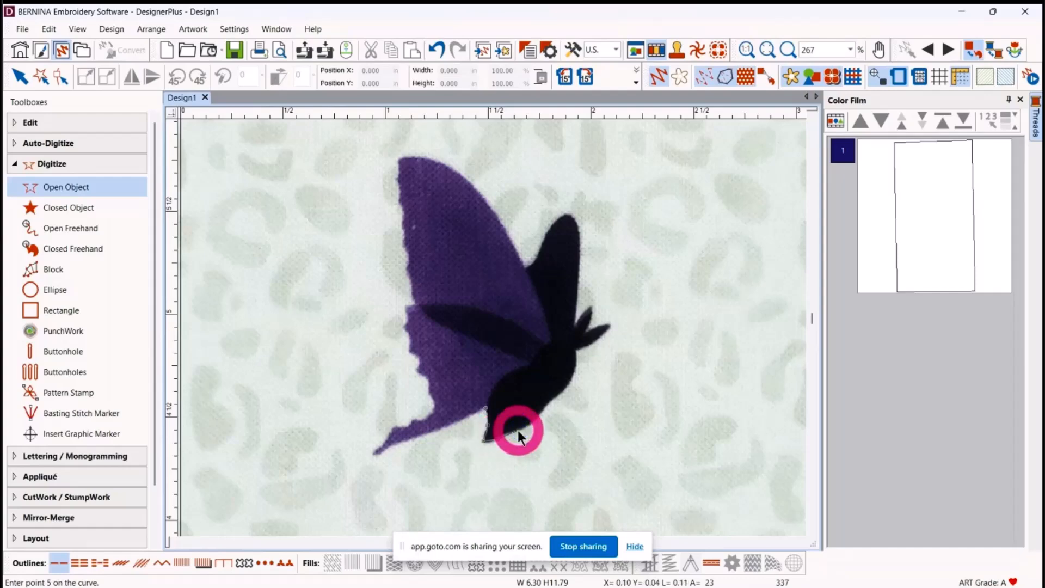
pyautogui.click(532, 429)
pyautogui.click(543, 413)
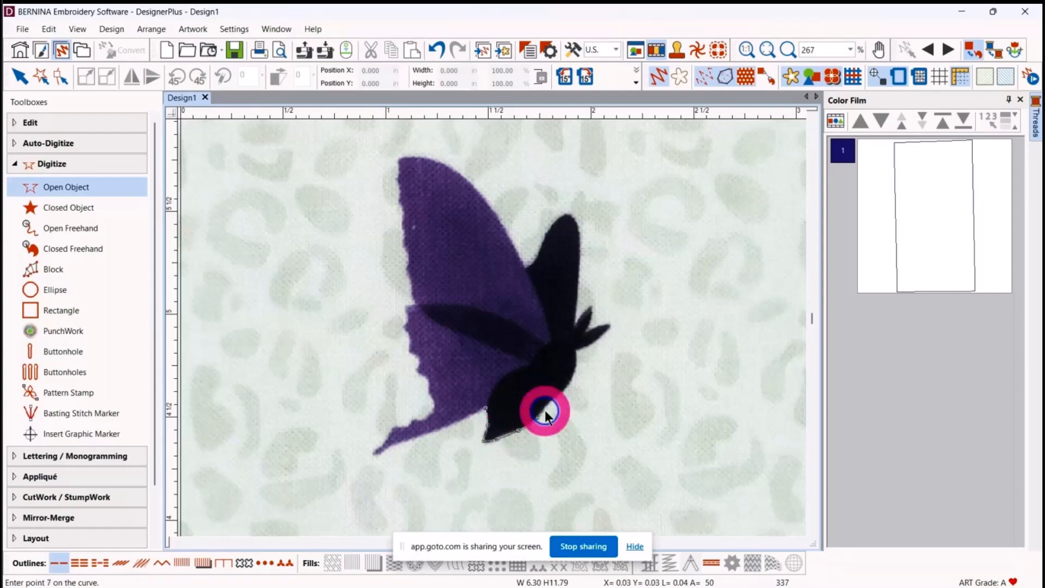
pyautogui.click(552, 403)
pyautogui.click(573, 377)
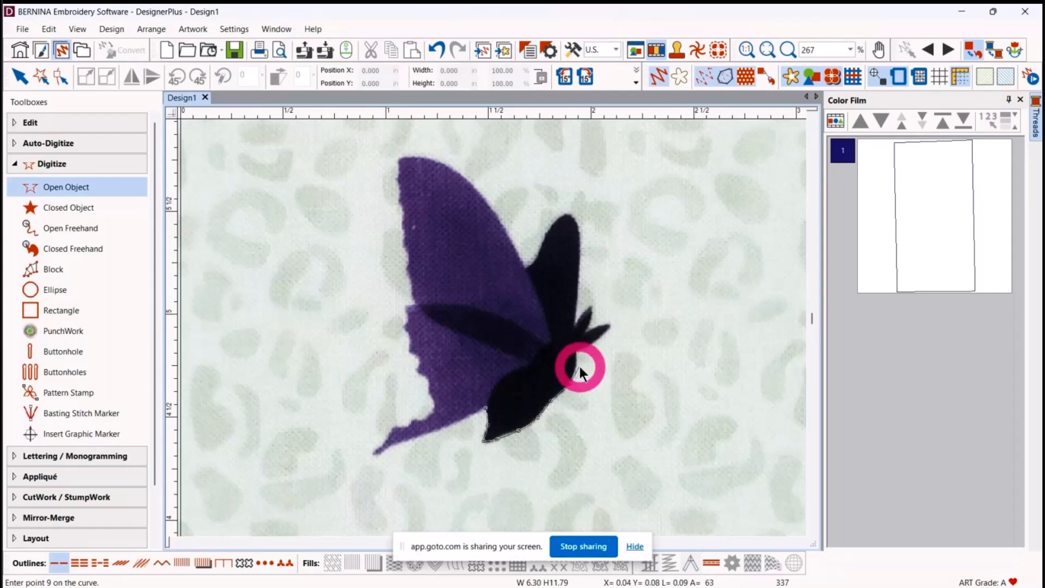
pyautogui.click(578, 364)
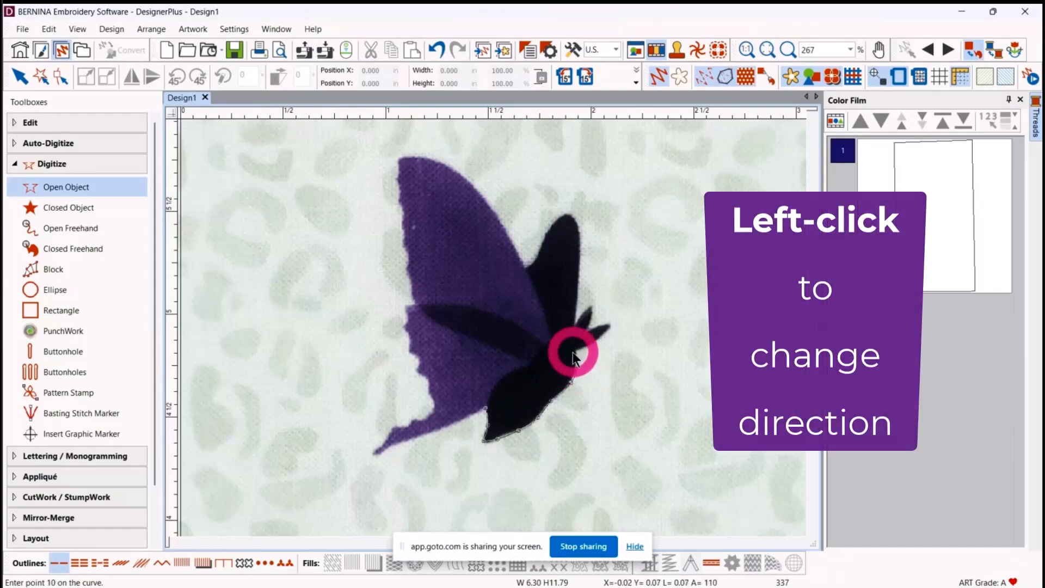
pyautogui.click(576, 355)
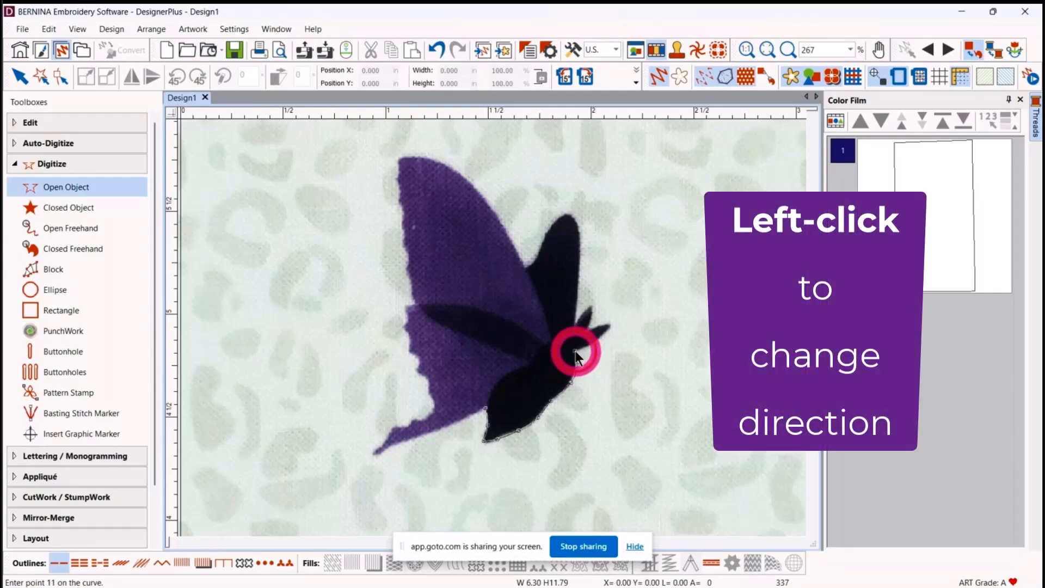
# Step: Continue the butterfly outline around both pointed antennae, following each one out to its tip and back to the head
pyautogui.click(590, 345)
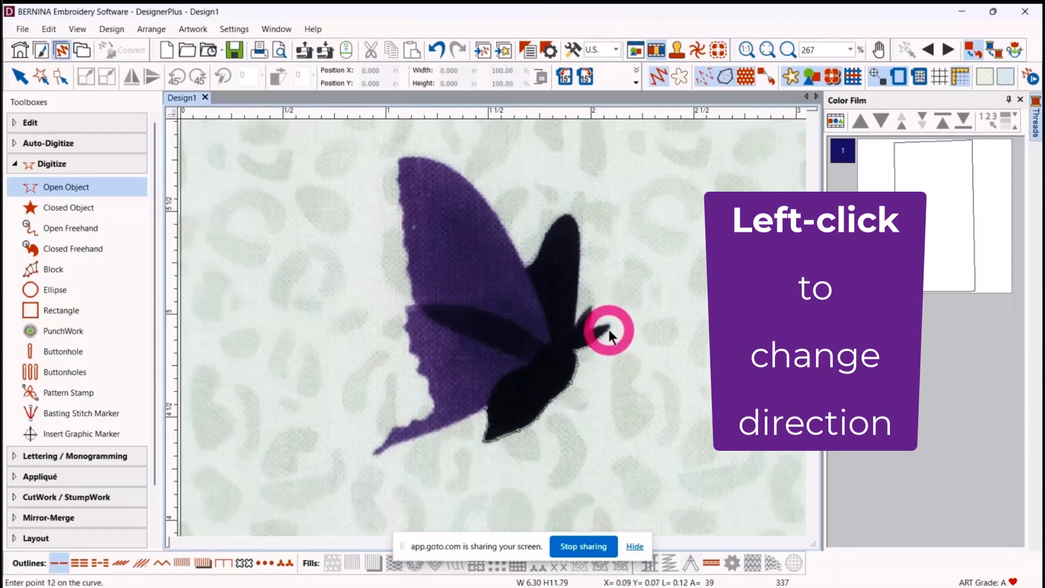
pyautogui.click(611, 325)
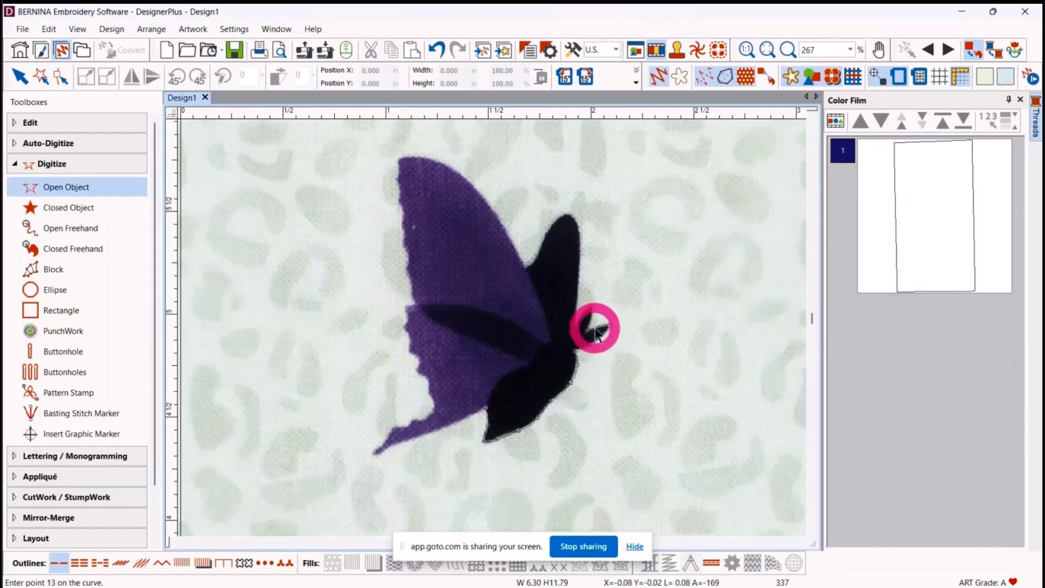
pyautogui.click(590, 338)
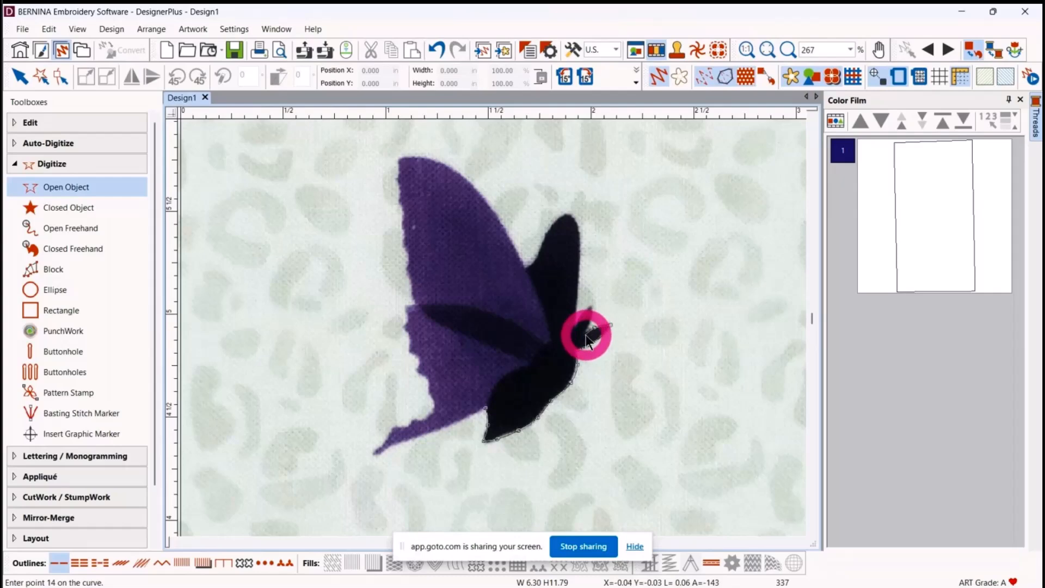
pyautogui.click(590, 329)
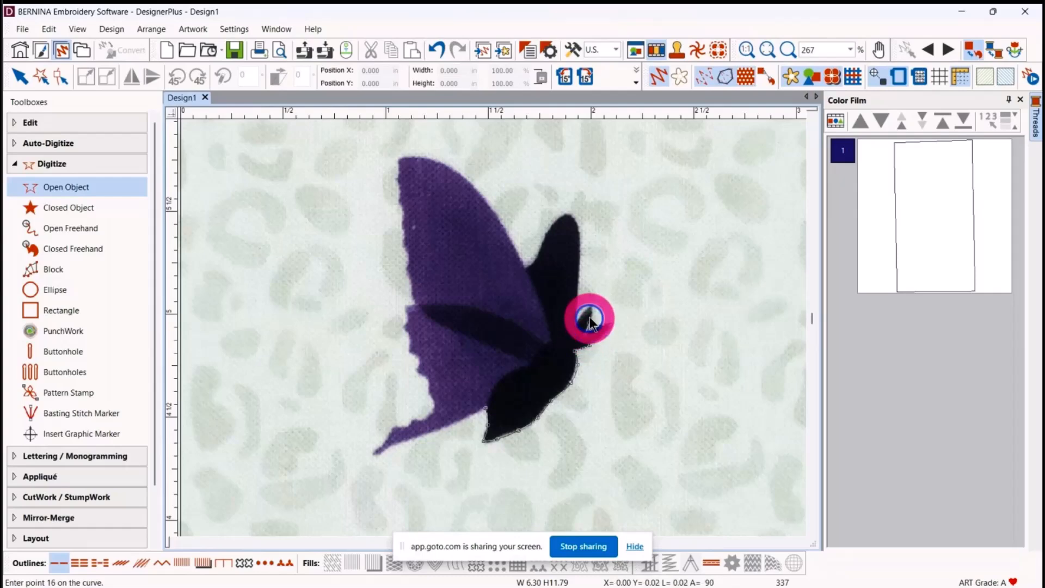
pyautogui.click(591, 310)
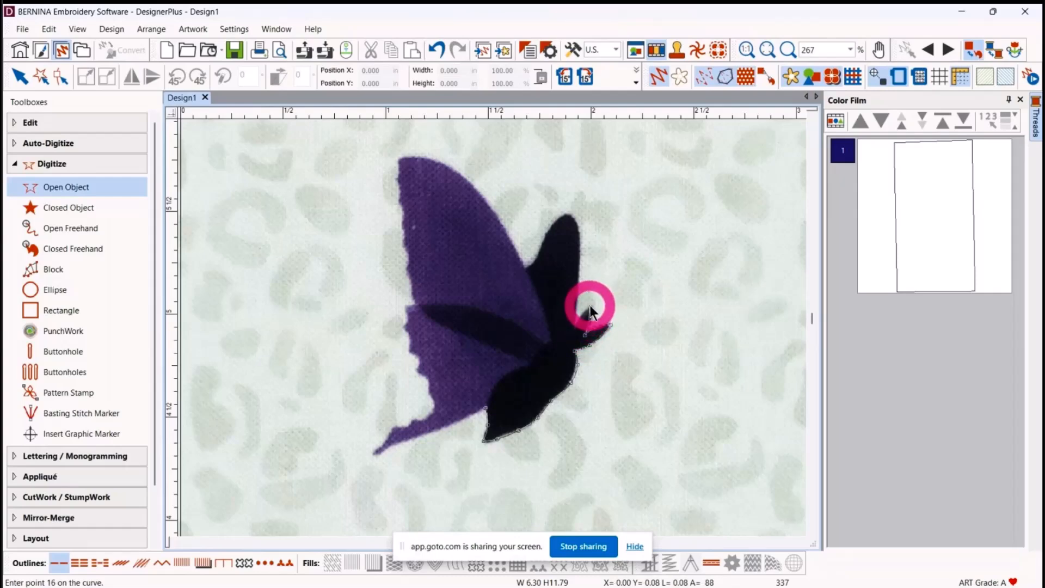
pyautogui.click(584, 315)
pyautogui.click(583, 320)
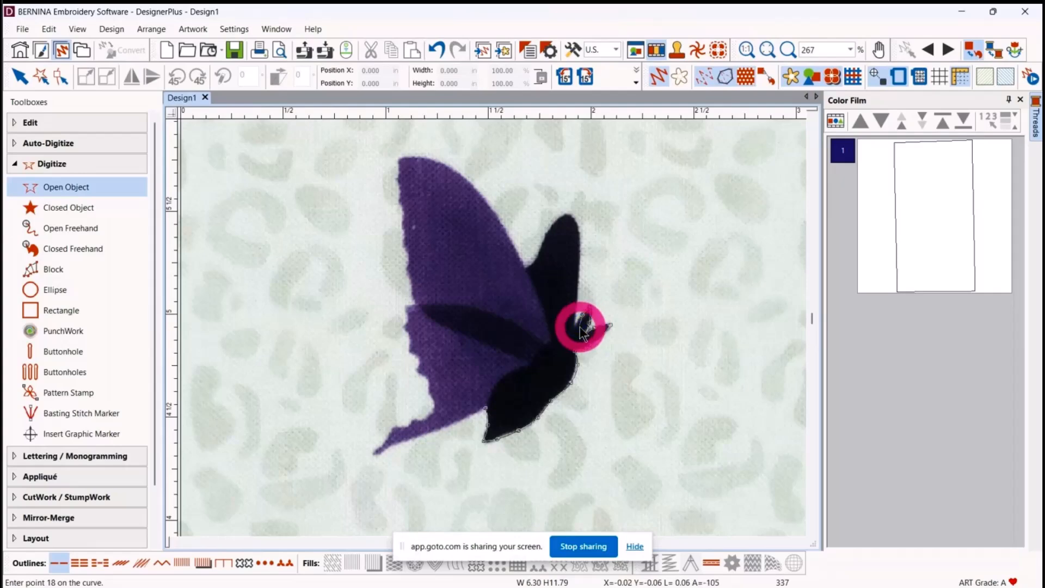
pyautogui.click(578, 325)
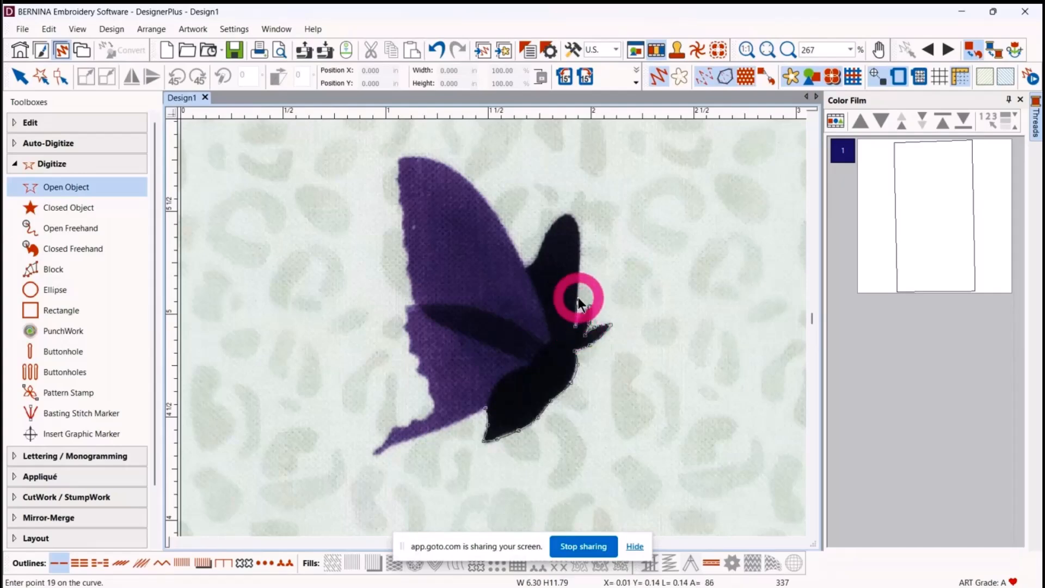
# Step: Continue the outline around the small dark wing, over its rounded tip and down to the notch beside the large purple wing
pyautogui.click(576, 296)
pyautogui.click(580, 256)
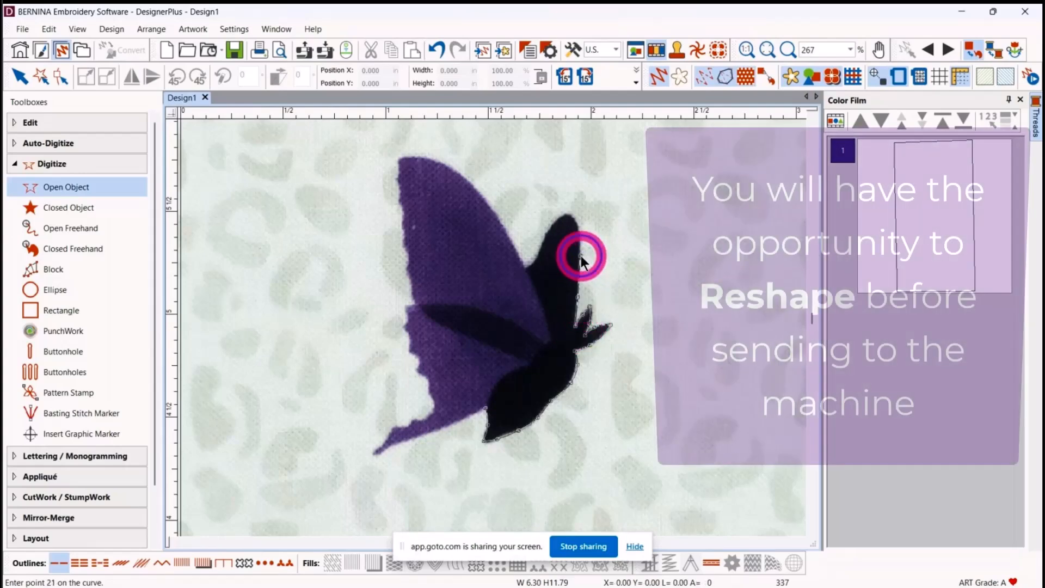
pyautogui.click(568, 218)
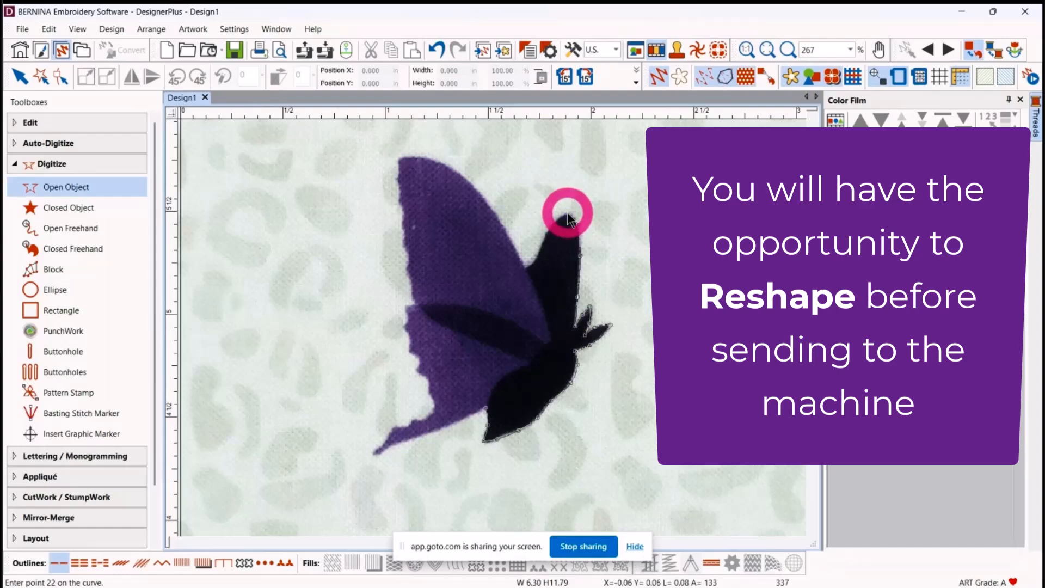
pyautogui.click(557, 222)
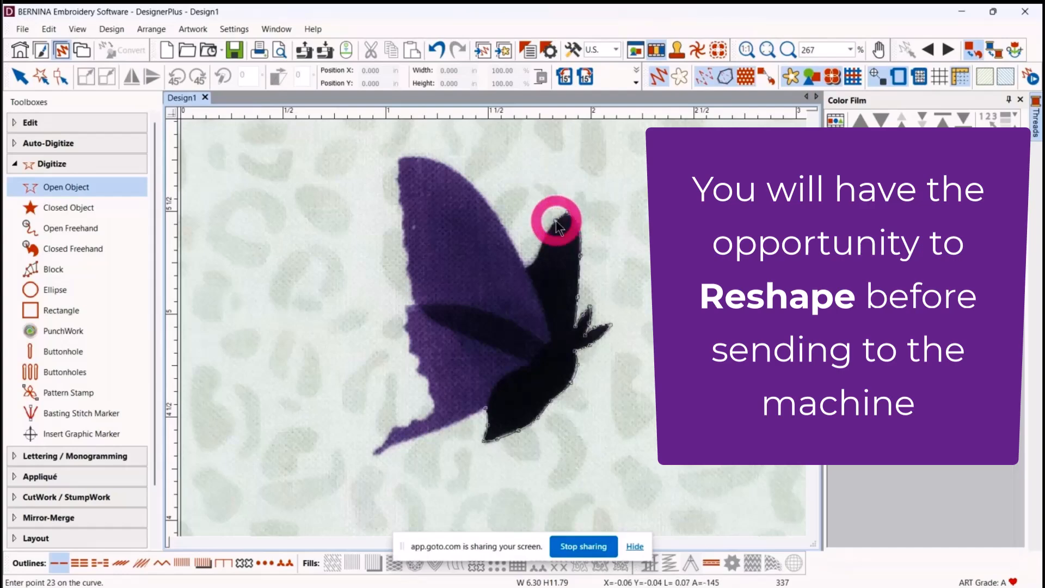
pyautogui.click(547, 241)
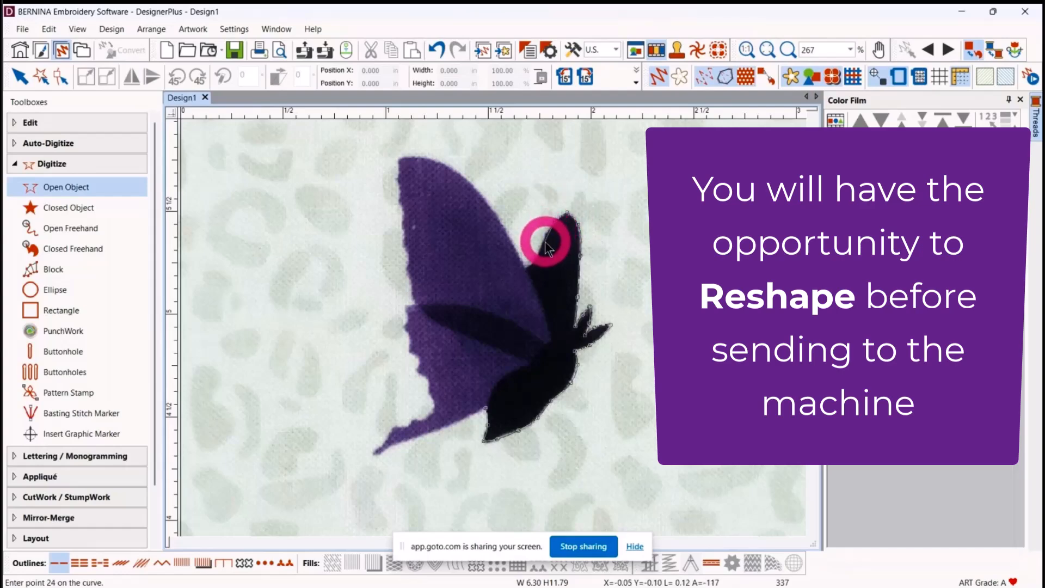
pyautogui.click(544, 244)
pyautogui.click(532, 265)
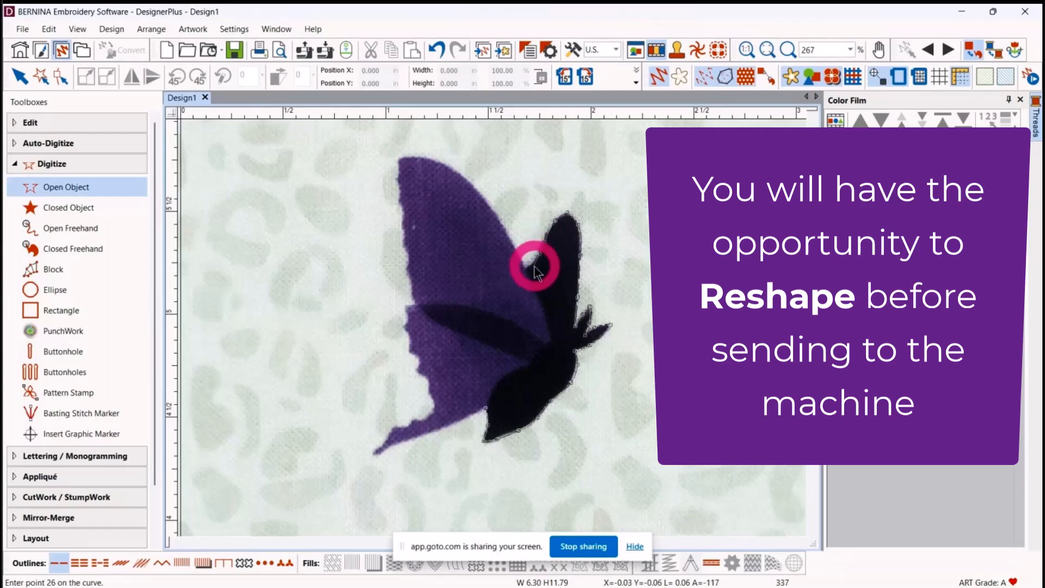
pyautogui.click(534, 266)
pyautogui.click(527, 267)
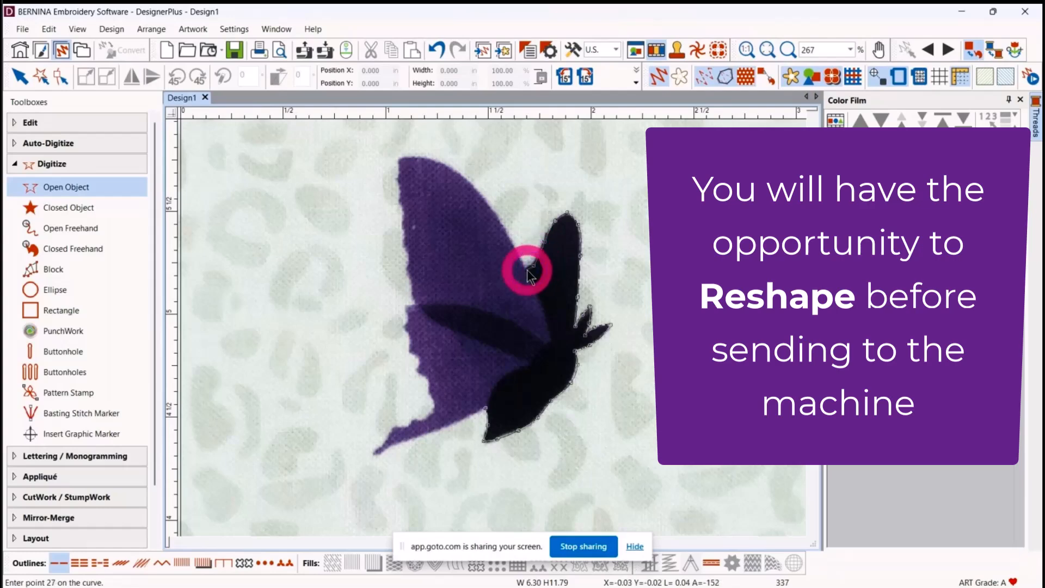
# Step: Trace the large purple wing's curved upper edge to its tip, and follow its long outer edge down to the start of the lower wing
pyautogui.click(502, 224)
pyautogui.click(465, 175)
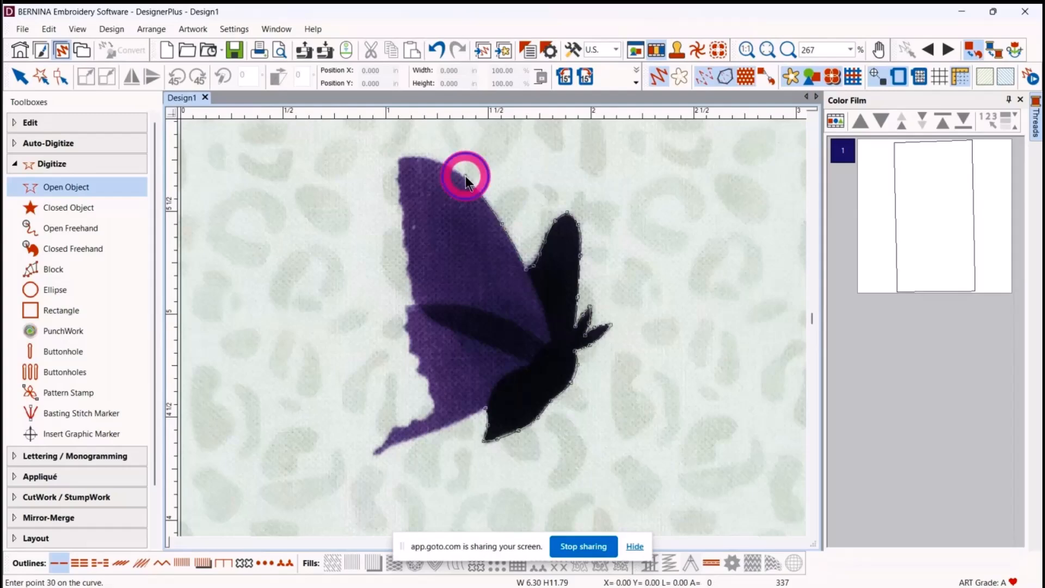
pyautogui.click(428, 153)
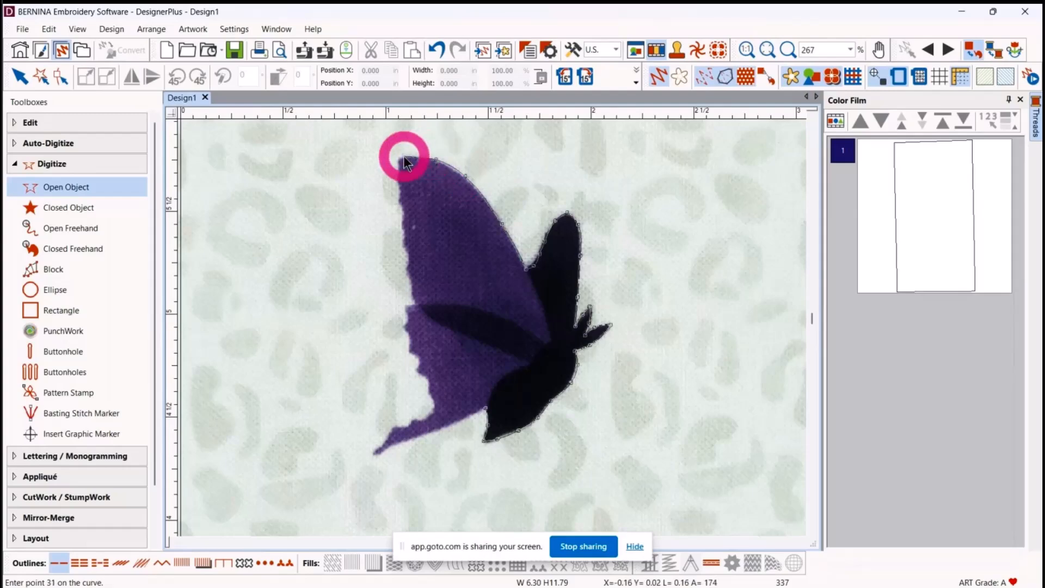
pyautogui.click(404, 161)
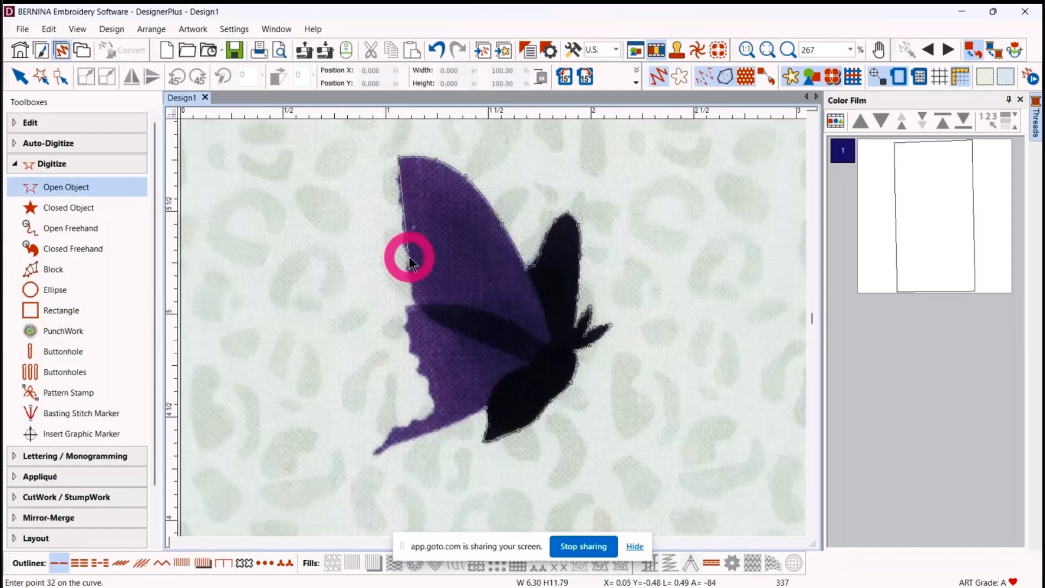
pyautogui.click(408, 306)
pyautogui.click(404, 316)
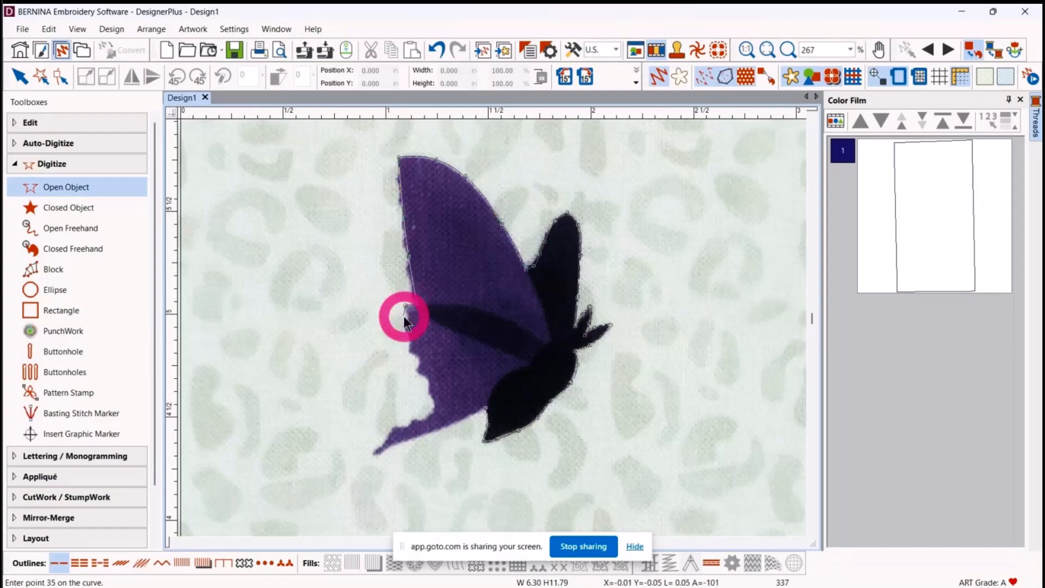
# Step: Continue the butterfly outline down the lower wing's scalloped outer edge, following each notch to the base of its tail
pyautogui.click(408, 348)
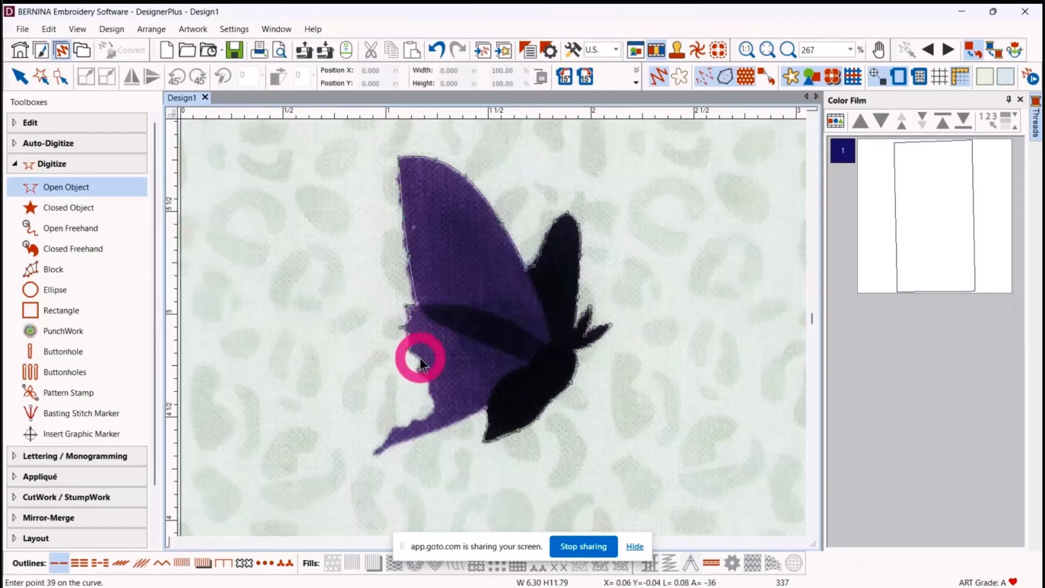
pyautogui.click(420, 358)
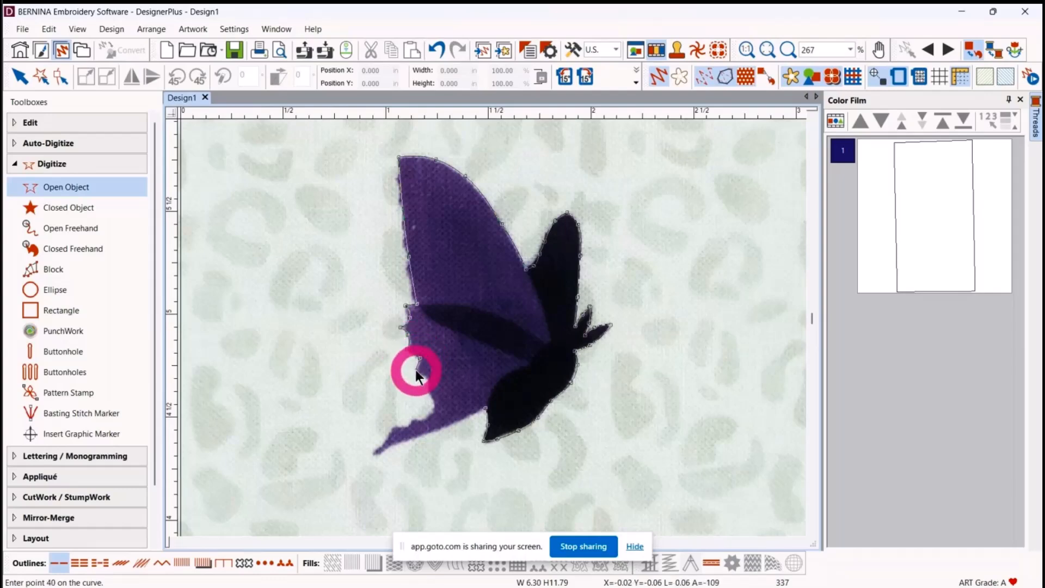
pyautogui.click(415, 371)
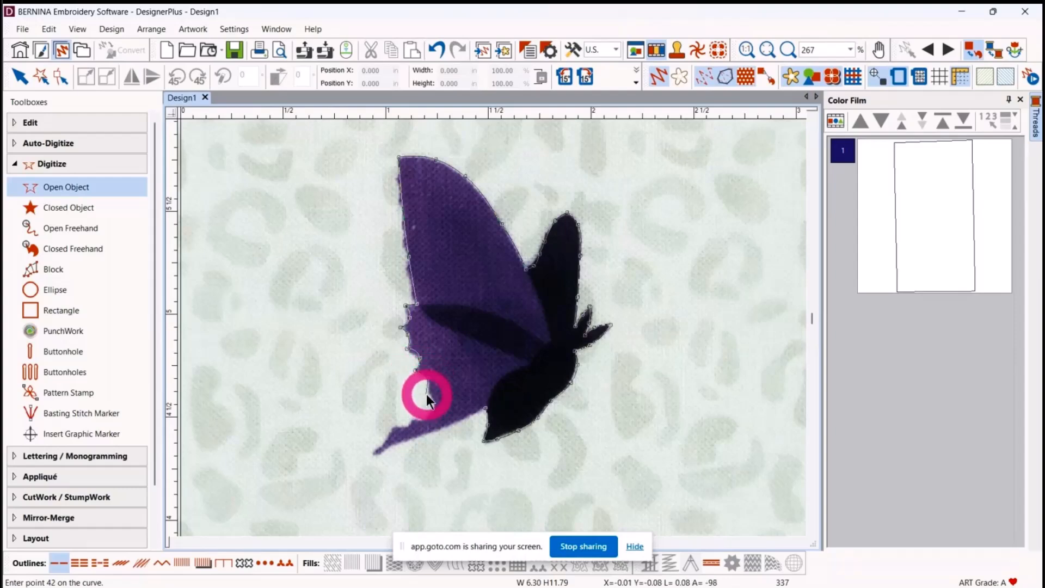
pyautogui.click(426, 392)
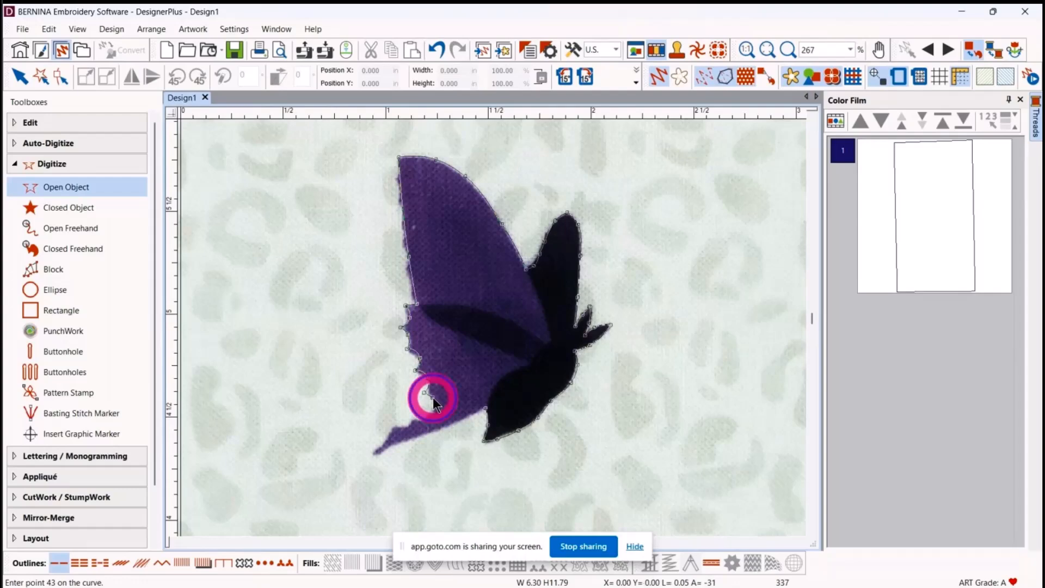
pyautogui.click(432, 406)
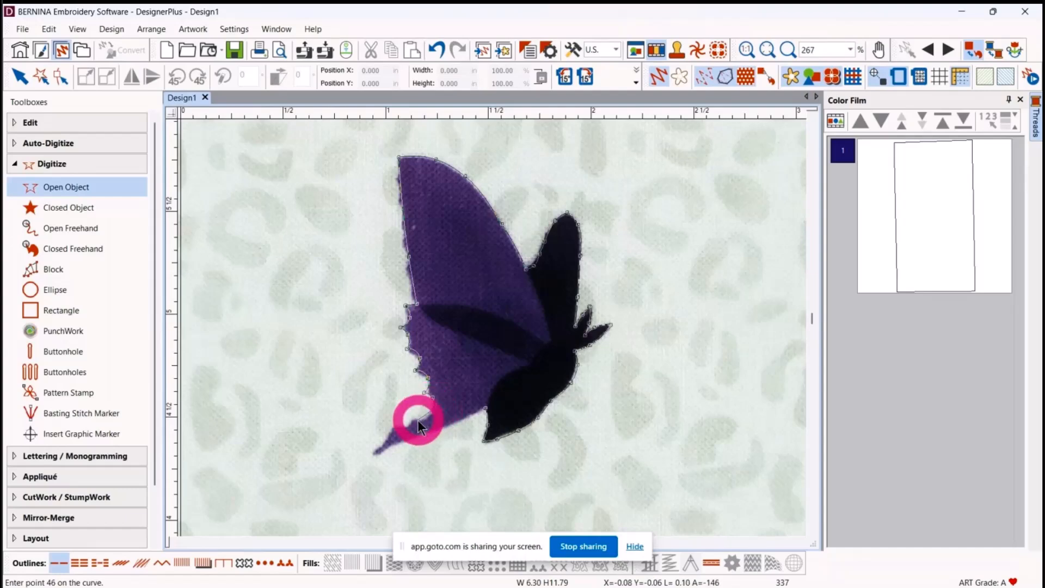
pyautogui.click(433, 405)
pyautogui.click(434, 409)
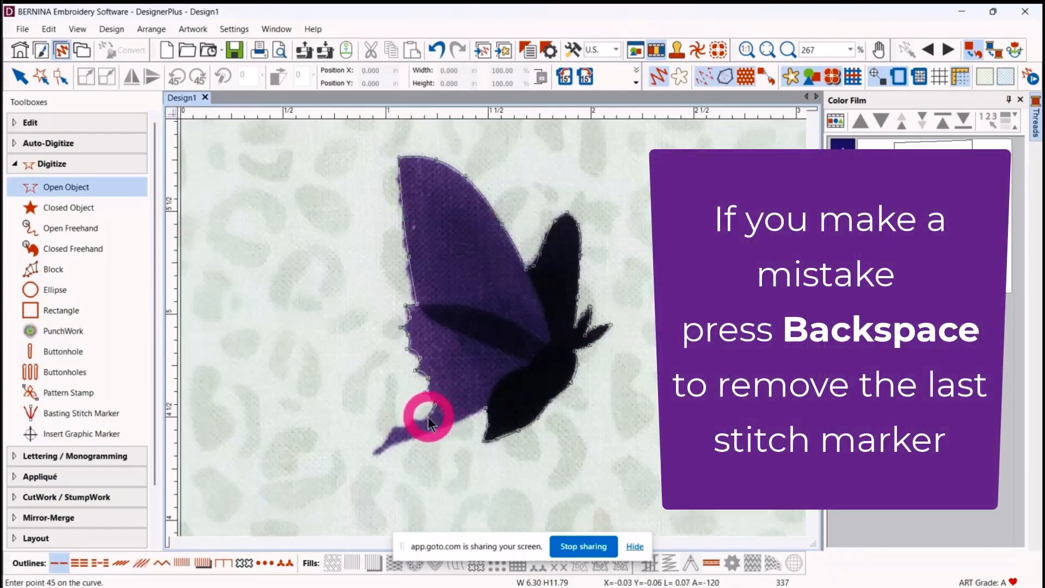
pyautogui.click(432, 418)
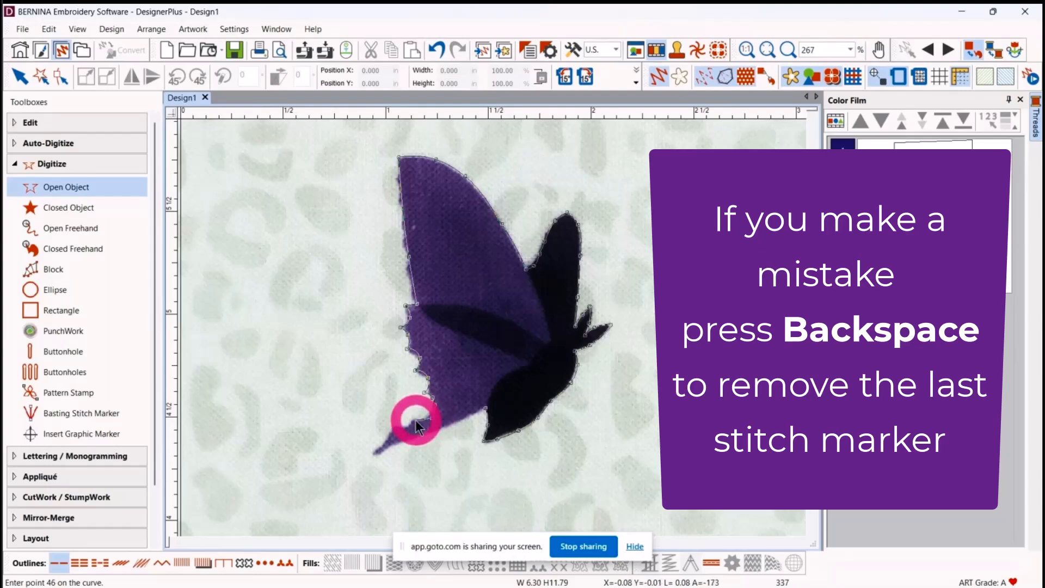
# Step: Trace the lower wing's tail out to its pointed tip and back along the underside to the body
pyautogui.click(416, 420)
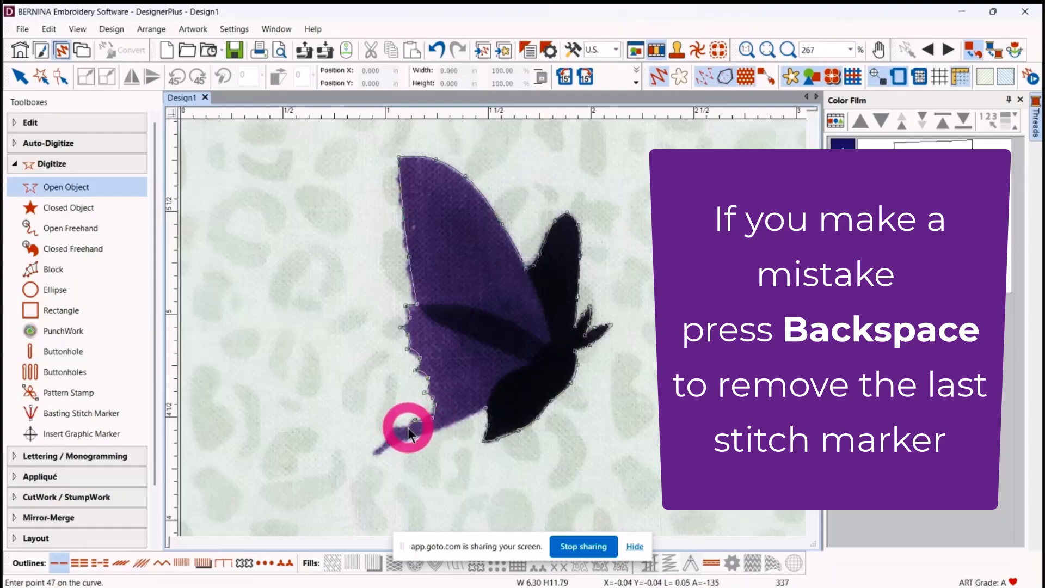
pyautogui.click(409, 428)
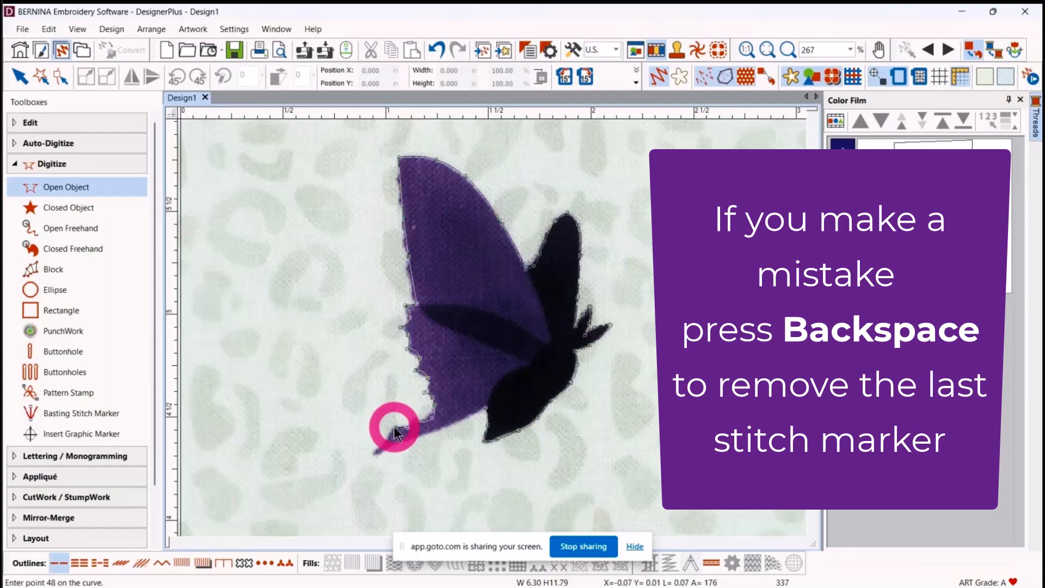
pyautogui.click(392, 430)
pyautogui.click(388, 438)
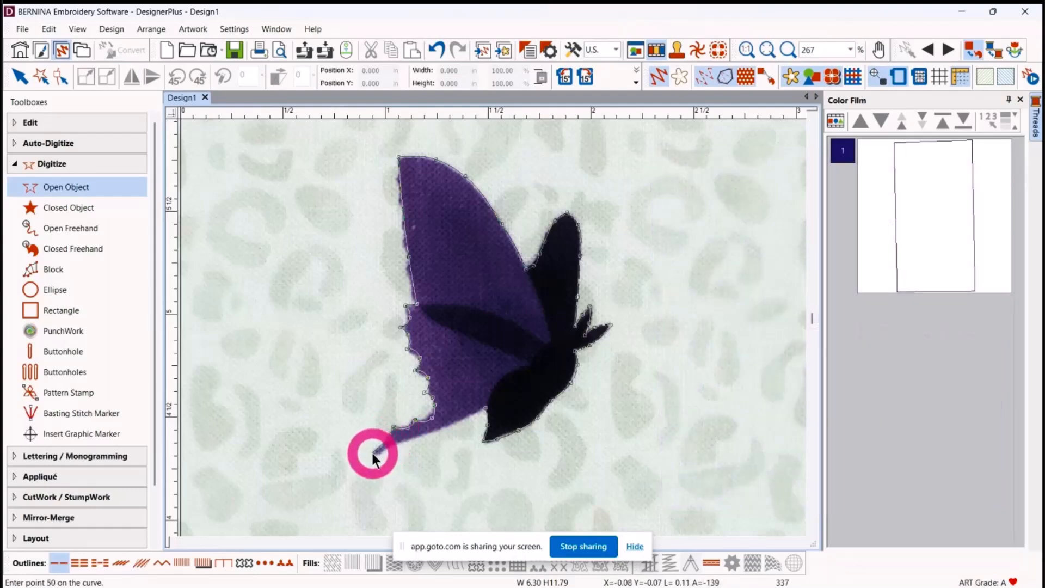
pyautogui.click(372, 453)
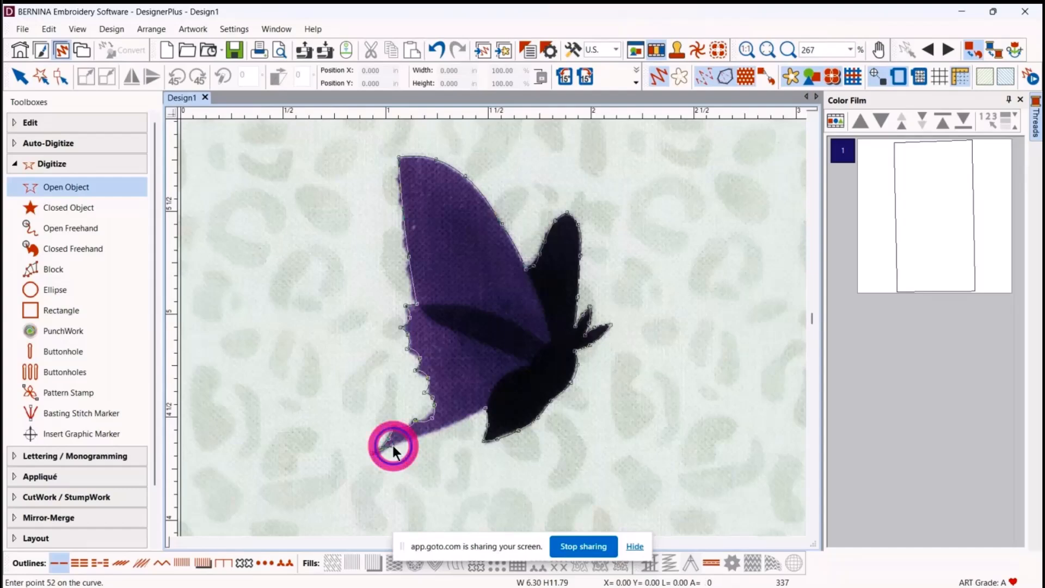
pyautogui.click(413, 436)
pyautogui.click(414, 441)
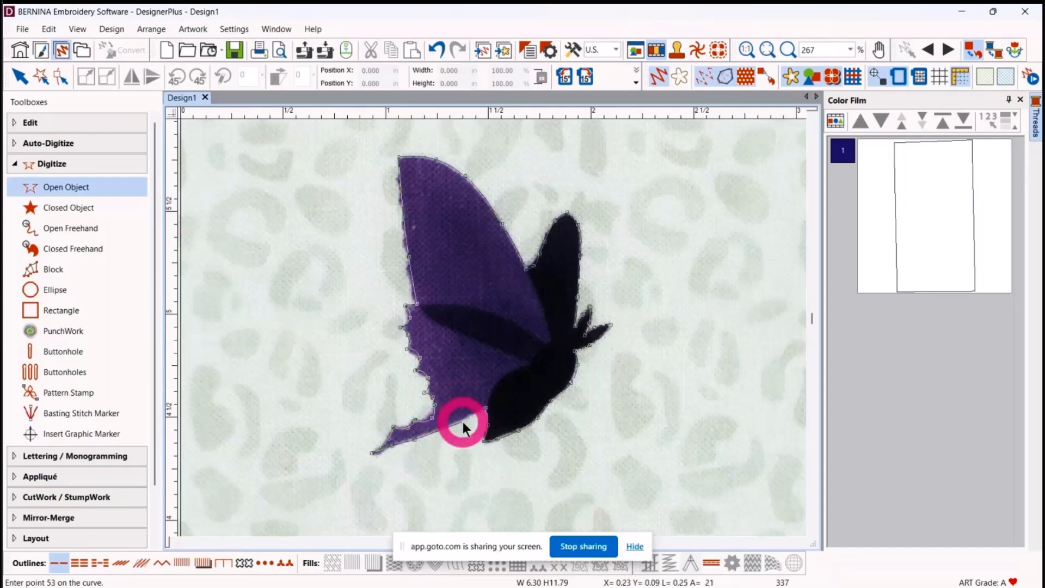
pyautogui.click(463, 421)
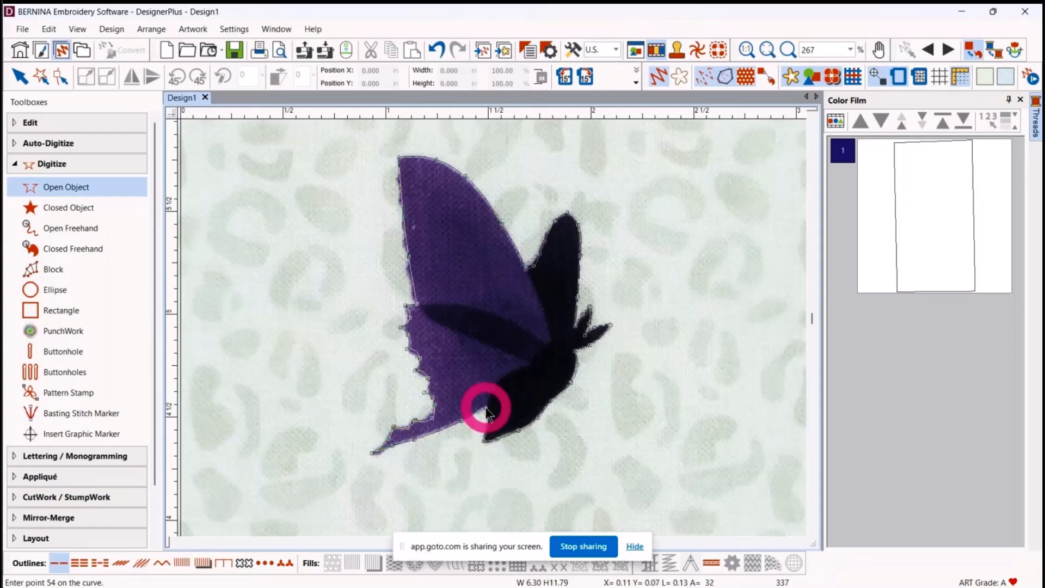
pyautogui.click(486, 408)
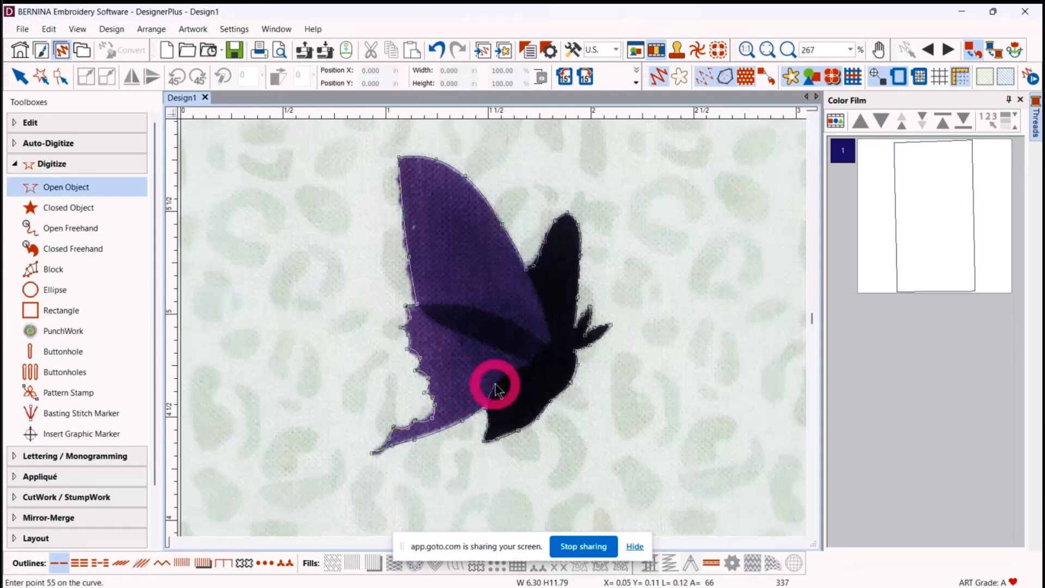
# Step: Extend the outline with curve points along the seam between the lower wing and the body's upper edge
pyautogui.rightClick(495, 383)
pyautogui.rightClick(516, 369)
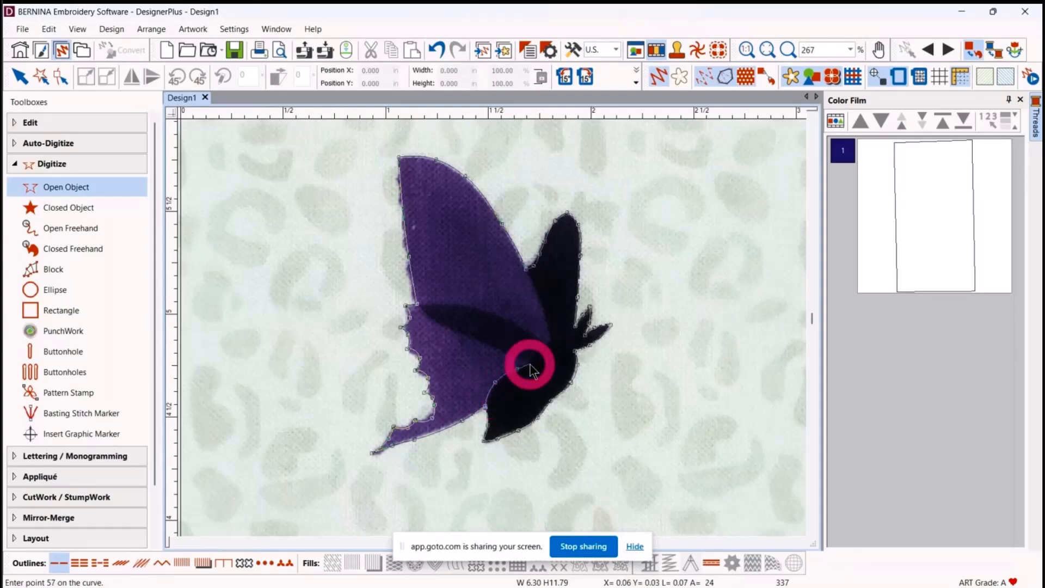
pyautogui.rightClick(530, 364)
# Step: Outline the dark band between the two purple wings, tracing its lower edge outward and its upper edge back to the body
pyautogui.rightClick(507, 354)
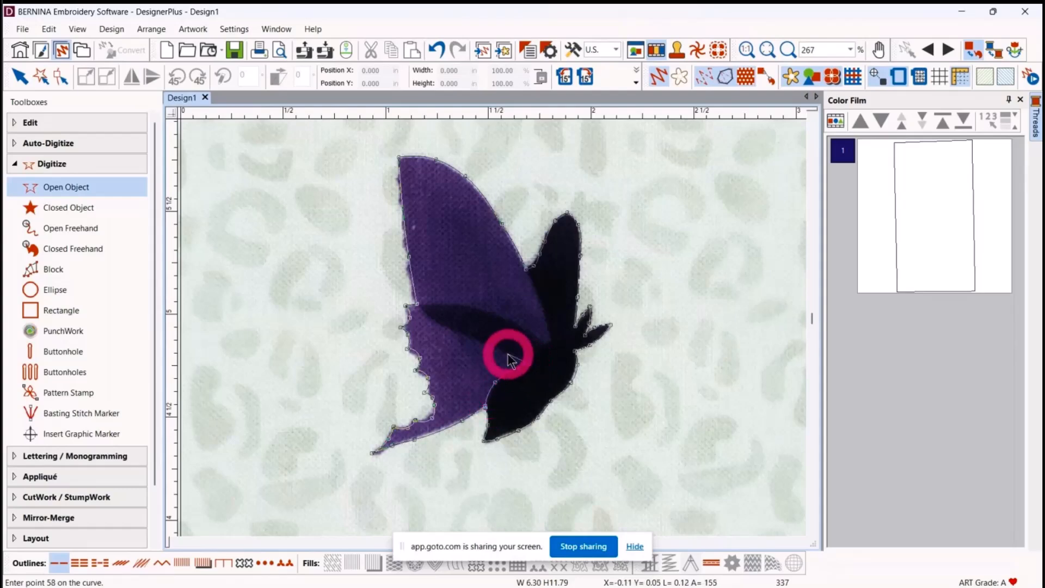
pyautogui.rightClick(475, 339)
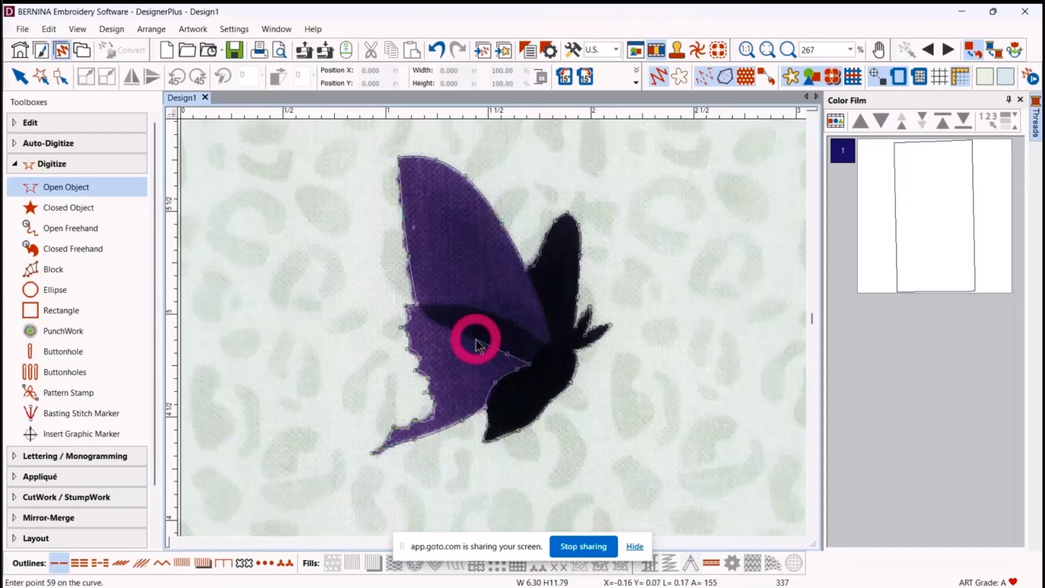
pyautogui.rightClick(437, 324)
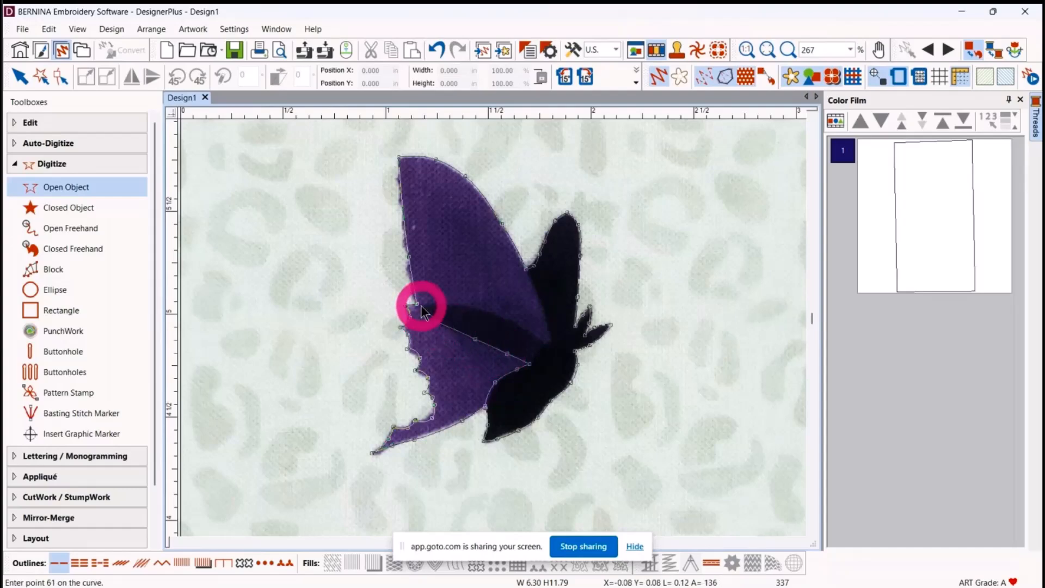
pyautogui.rightClick(420, 306)
pyautogui.rightClick(452, 306)
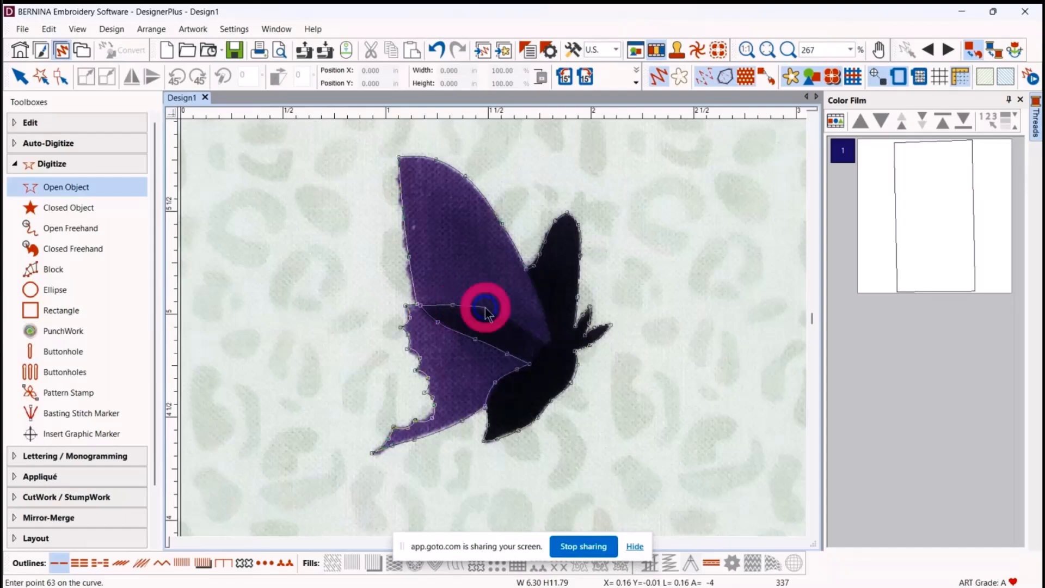
pyautogui.rightClick(486, 313)
pyautogui.rightClick(514, 322)
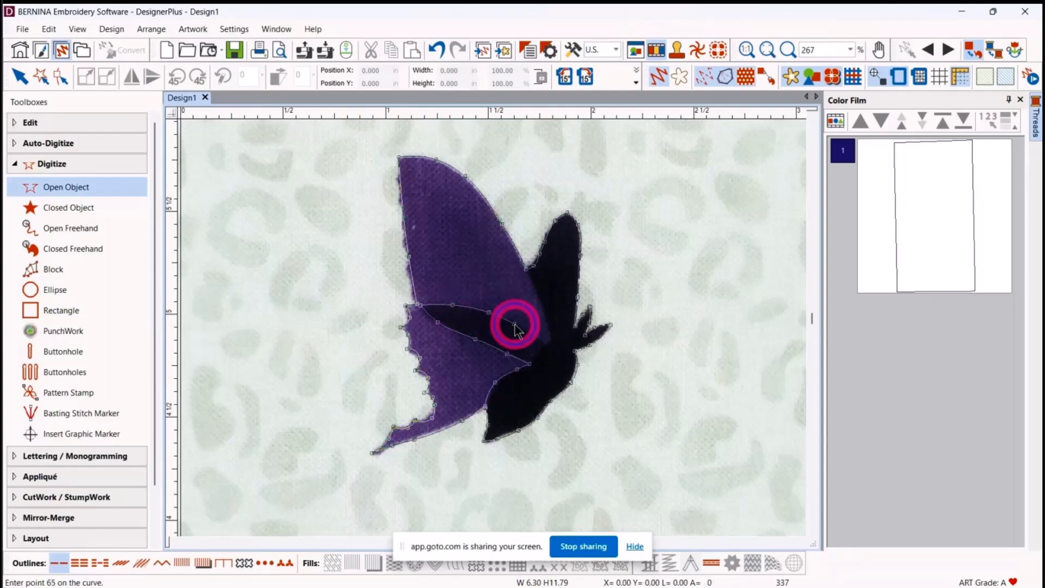
pyautogui.click(536, 339)
pyautogui.click(551, 340)
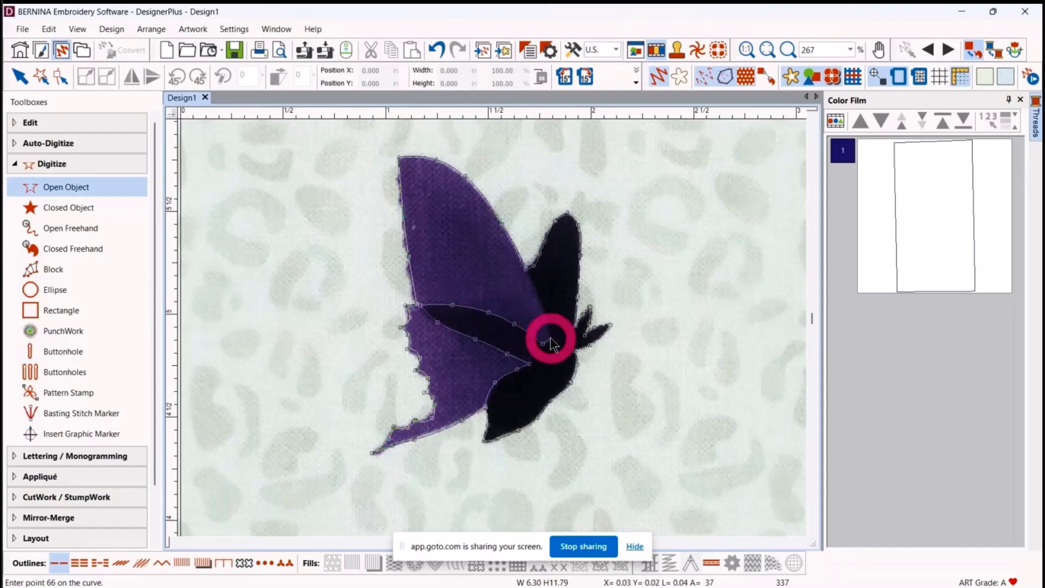
pyautogui.click(551, 339)
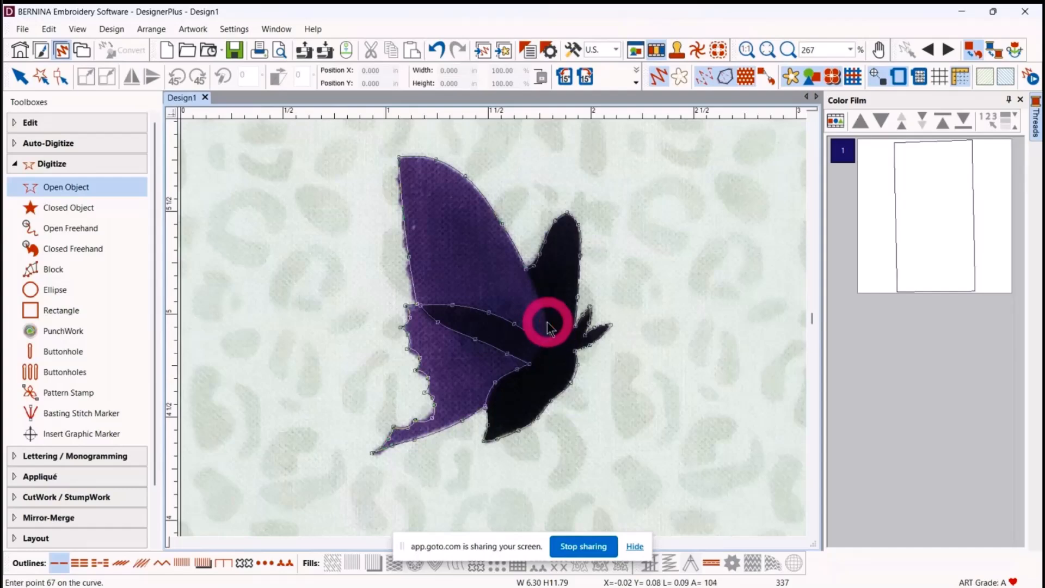
# Step: Trace the seam between the large purple wing and small dark wing up to their notch, complete the shape and exit Open Object
pyautogui.rightClick(547, 318)
pyautogui.rightClick(534, 289)
pyautogui.click(528, 273)
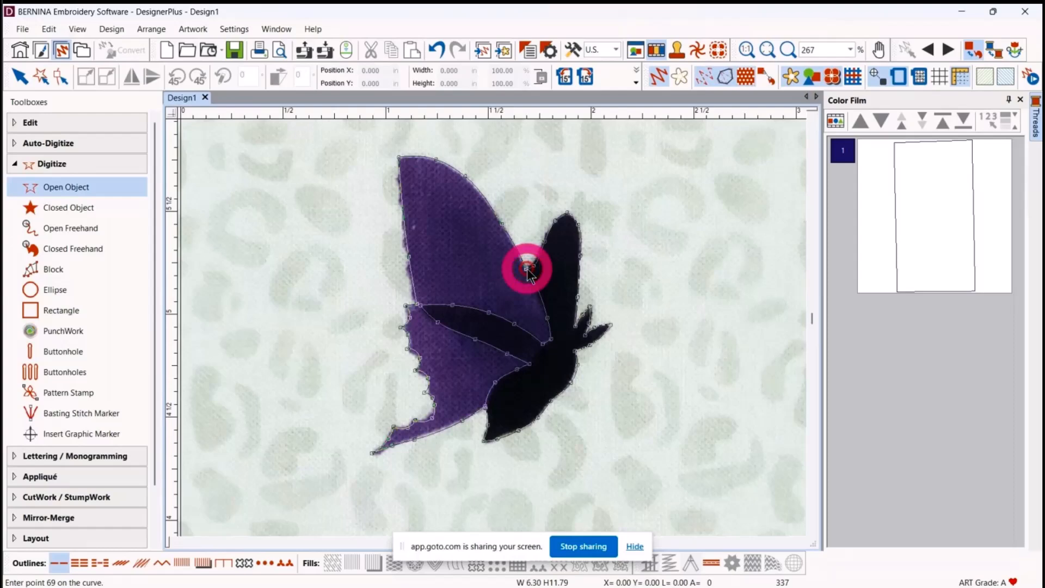
pyautogui.click(530, 269)
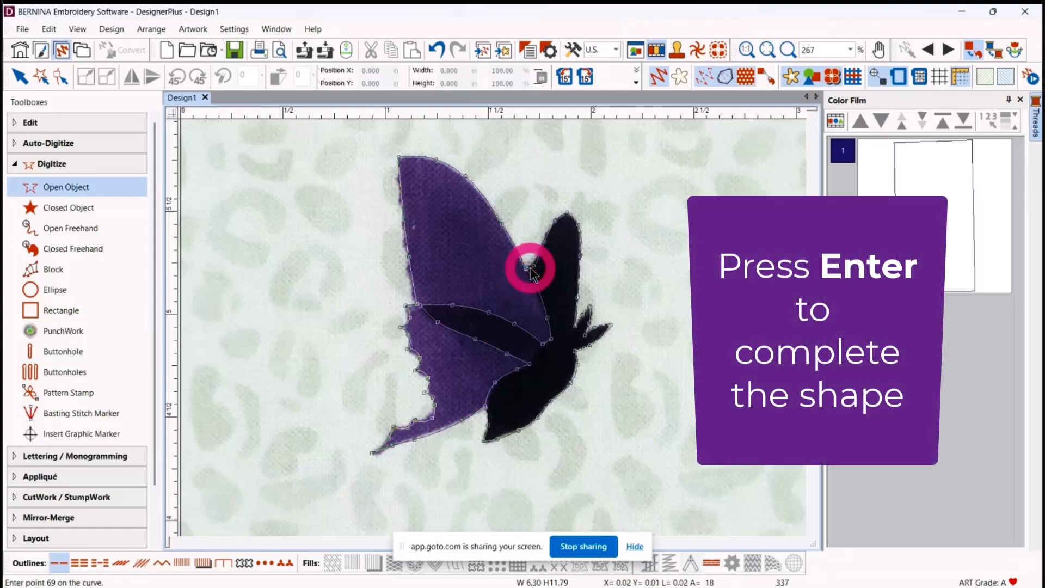
pyautogui.press('Return')
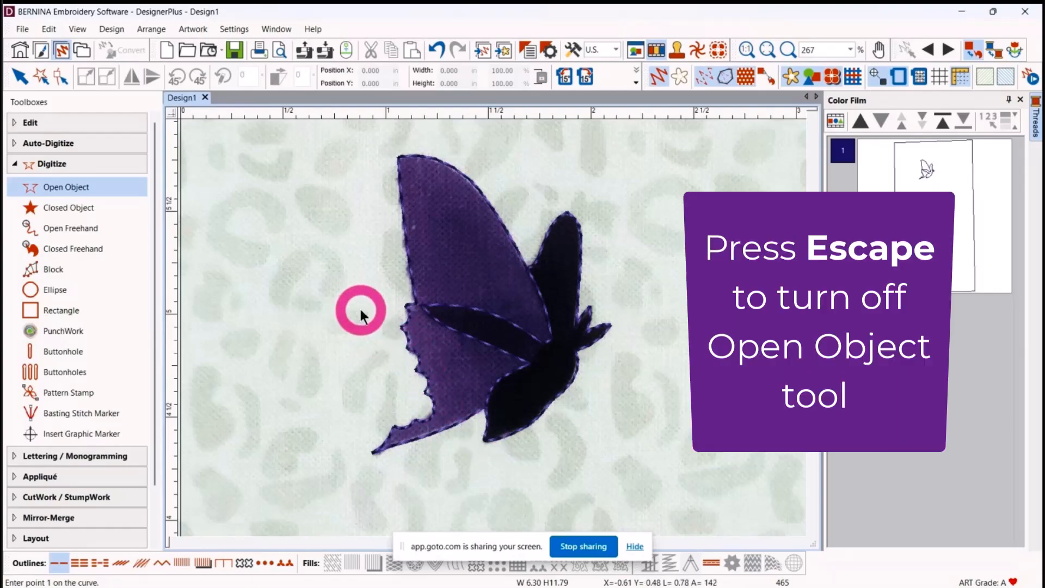
pyautogui.press('Escape')
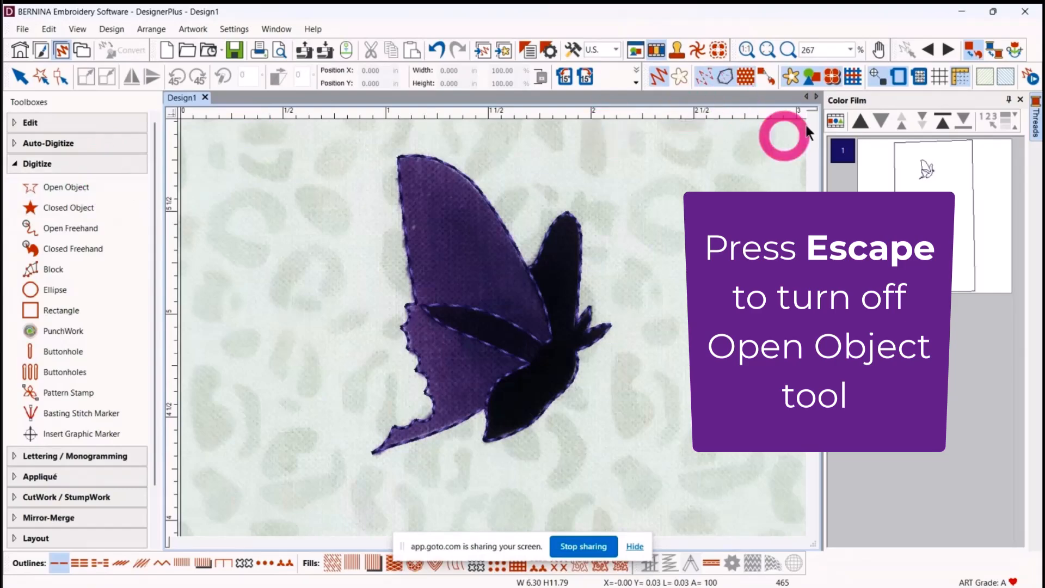
# Step: Place a copy of the butterfly outline beside the original at about X 3.78 in, Y 5.17 in, and mirror it horizontally
pyautogui.click(849, 49)
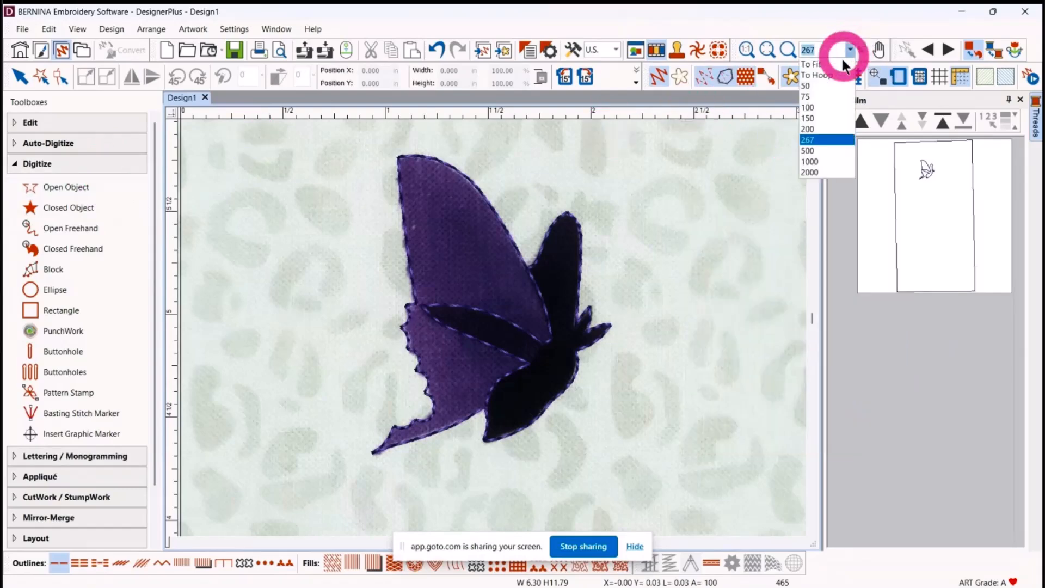
pyautogui.click(819, 76)
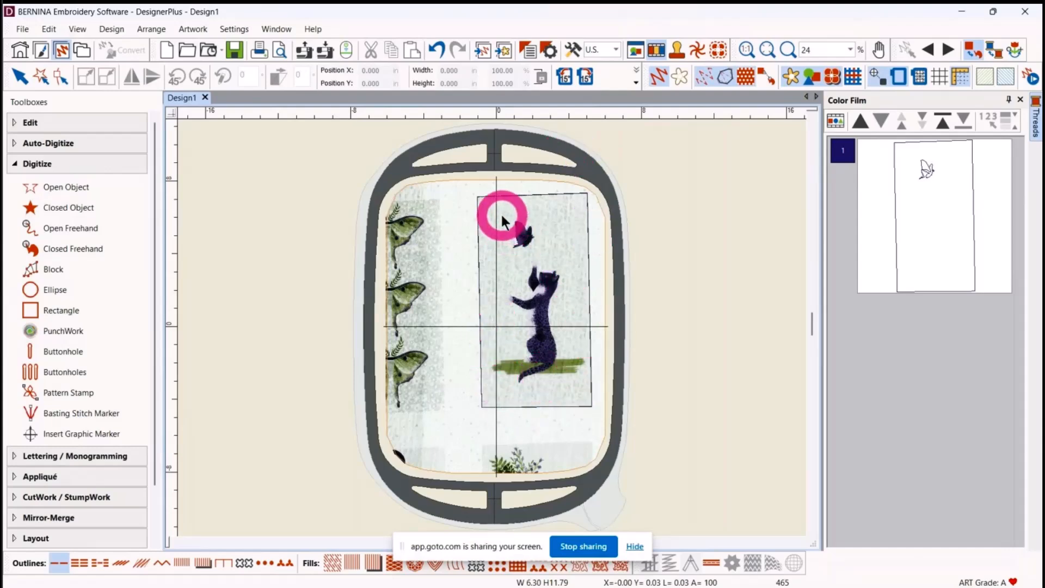
pyautogui.moveTo(502, 215); pyautogui.dragTo(547, 261)
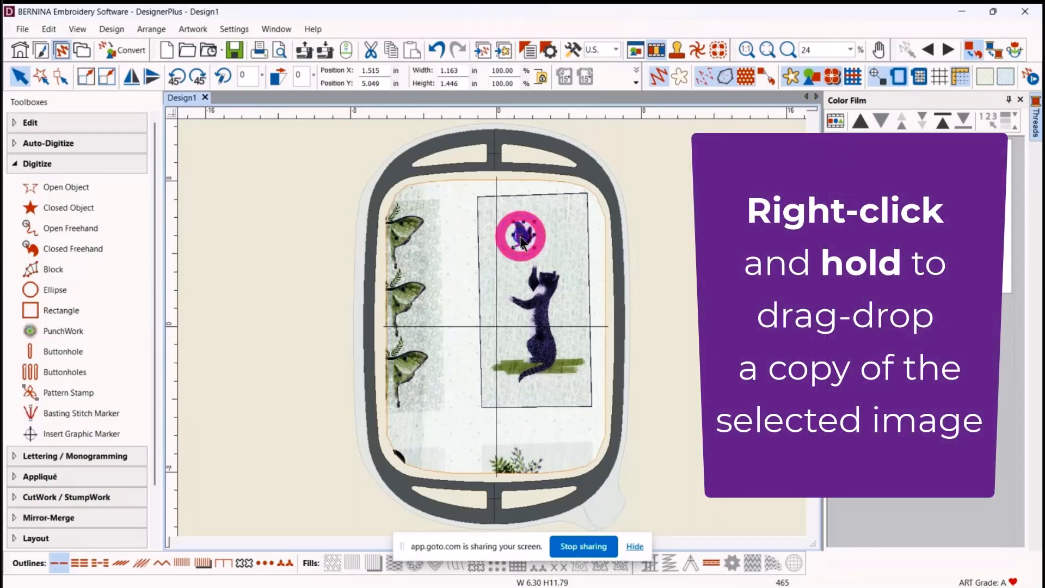
pyautogui.moveTo(522, 240); pyautogui.dragTo(562, 237)
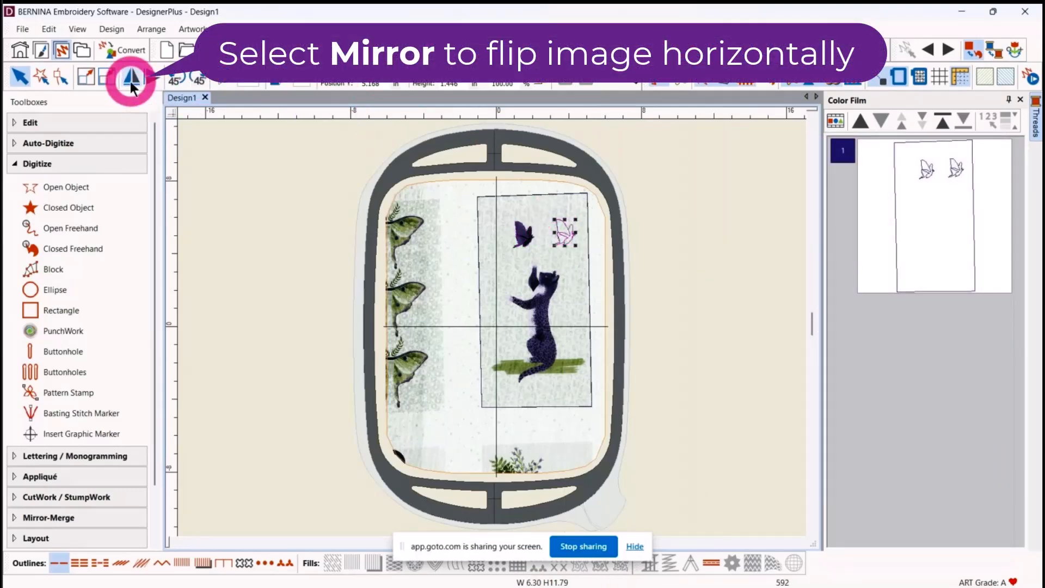
pyautogui.click(131, 81)
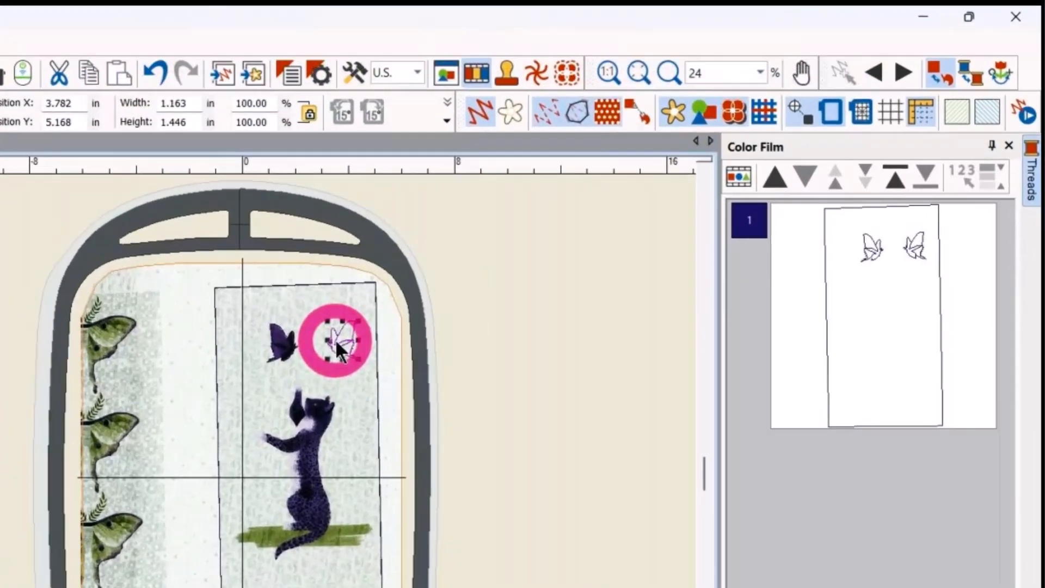
# Step: Rotate the mirrored butterfly slightly counterclockwise and move it to about X 4.09 in, Y 4.55 in, above the cat
pyautogui.click(560, 233)
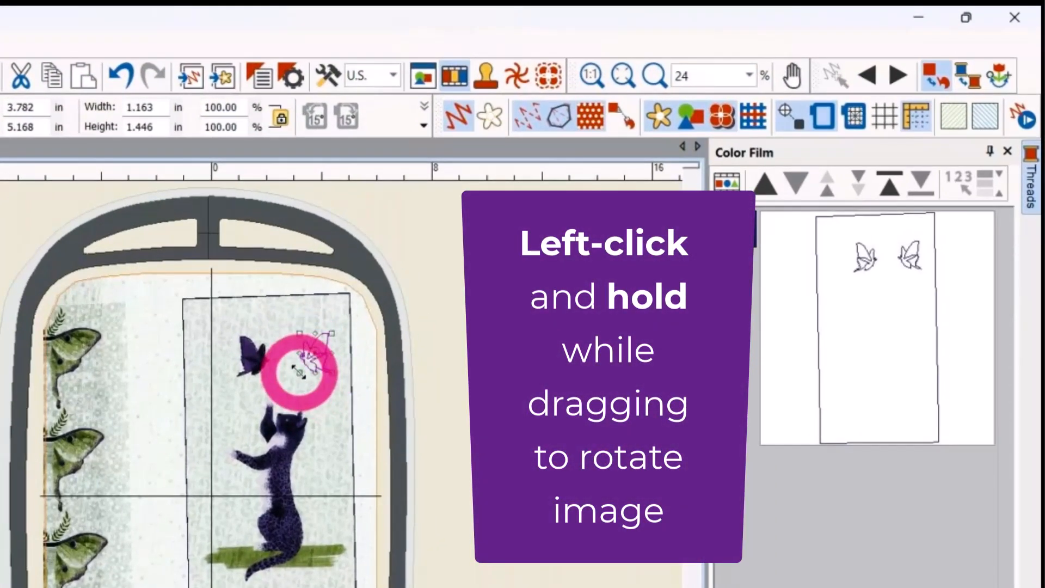
pyautogui.moveTo(298, 372); pyautogui.dragTo(322, 369)
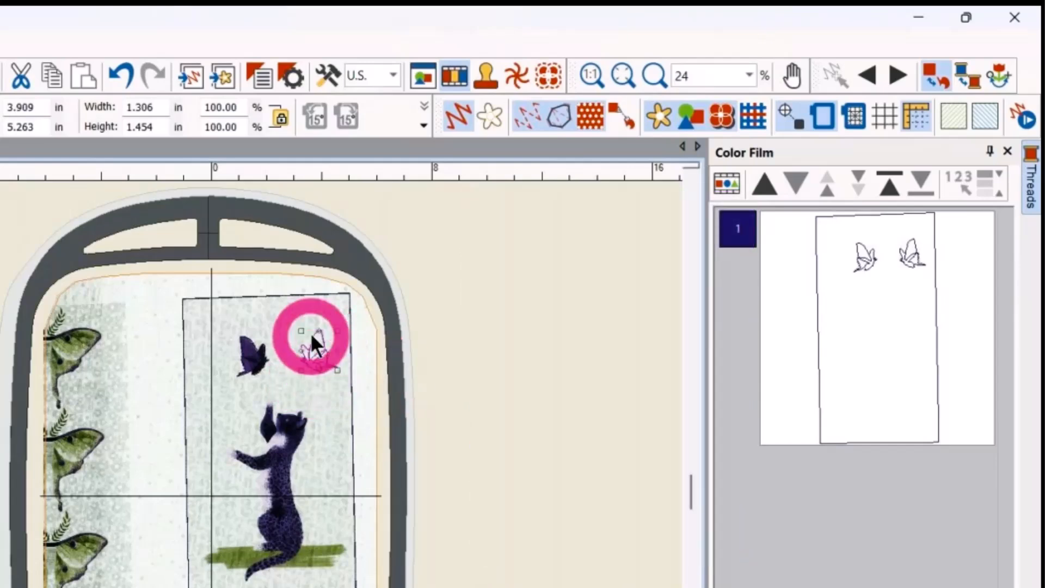
pyautogui.click(310, 349)
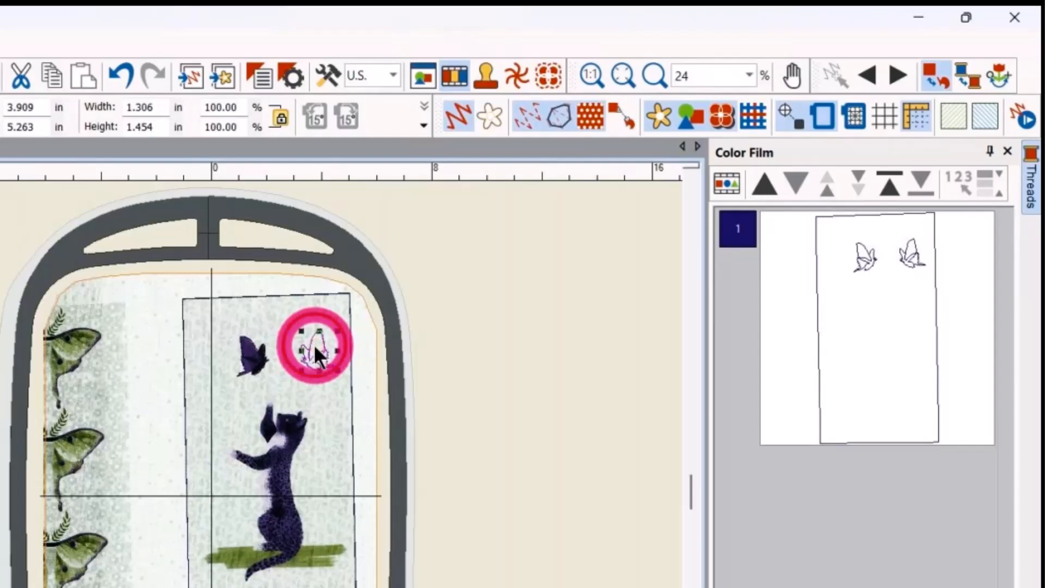
pyautogui.moveTo(314, 344); pyautogui.dragTo(319, 364)
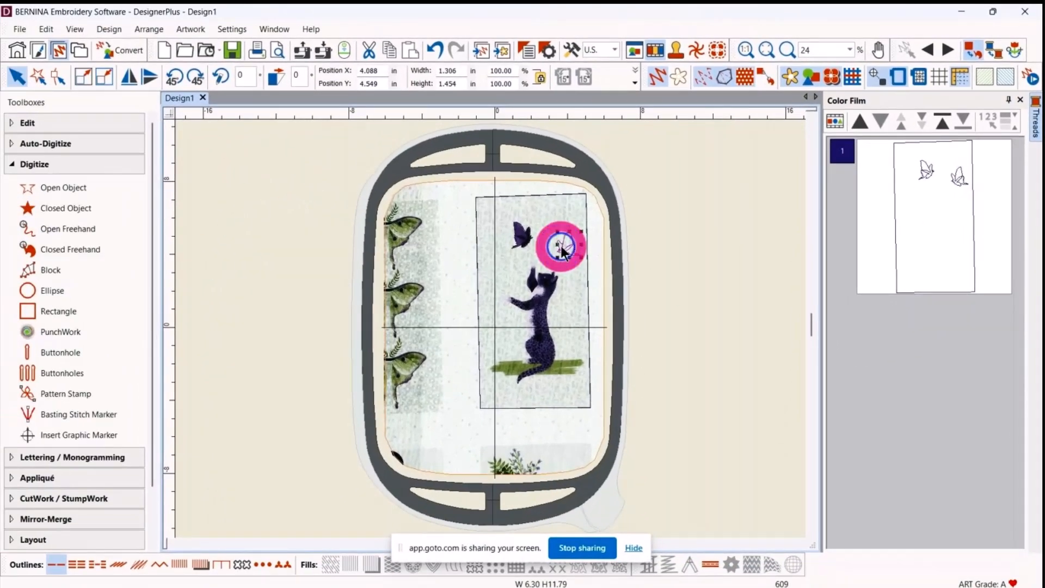
# Step: Place copies of both butterflies below the cat, the mirrored one at about X 4.12, Y -3.34 in and the original at X 0.20, Y -3.37 in
pyautogui.moveTo(562, 248); pyautogui.dragTo(564, 391)
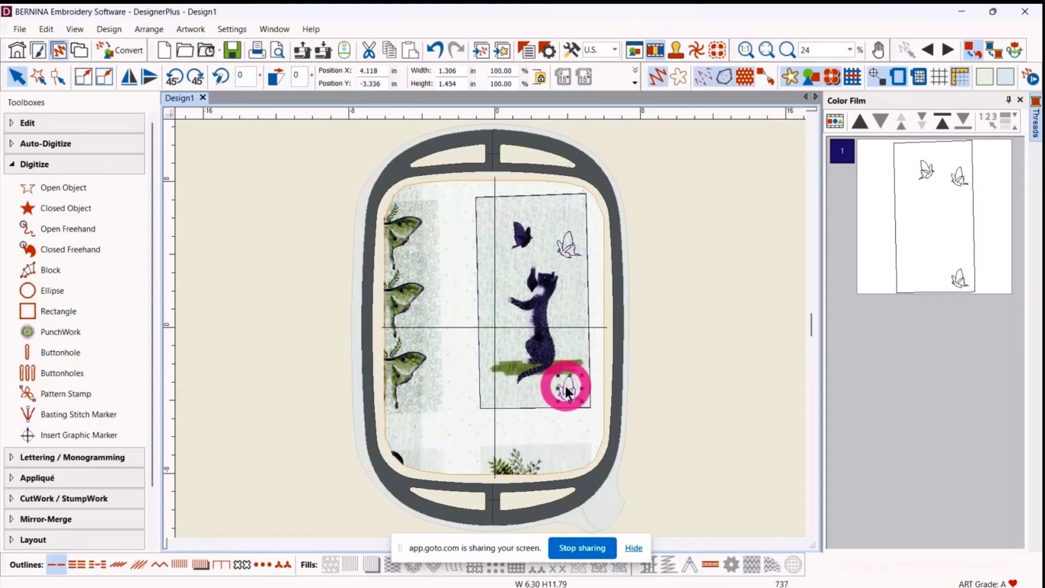
pyautogui.click(524, 235)
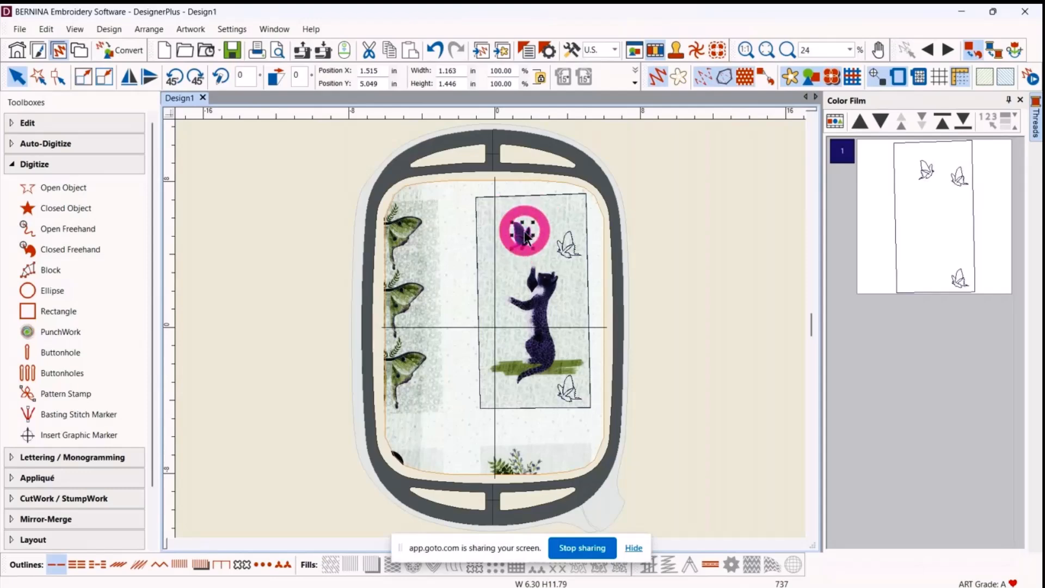
pyautogui.moveTo(524, 234); pyautogui.dragTo(501, 388)
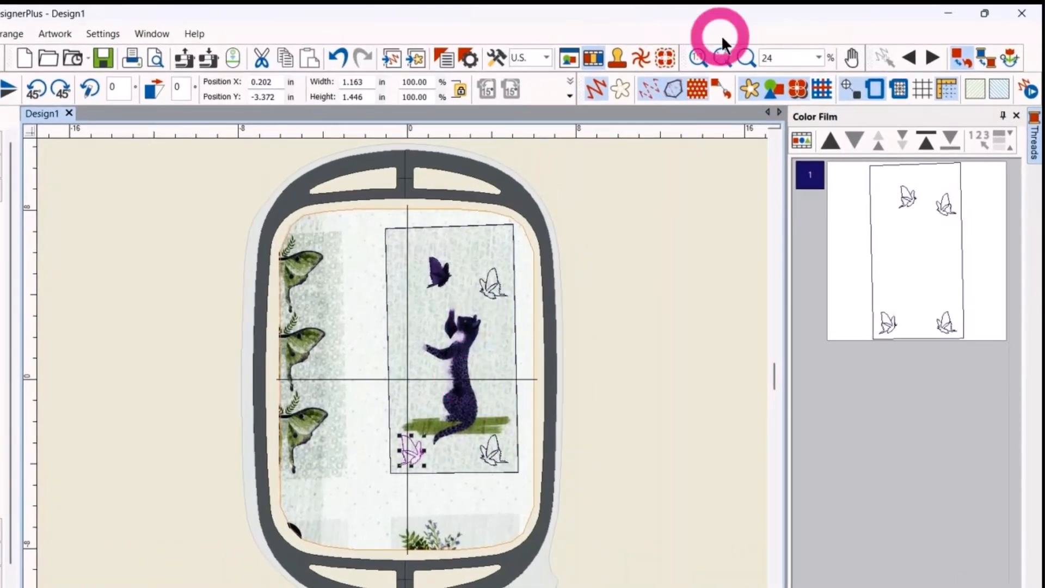
# Step: Start an Open Object outline where the tail meets the green brushstroke's lower edge and trace that edge left past its step
pyautogui.click(746, 57)
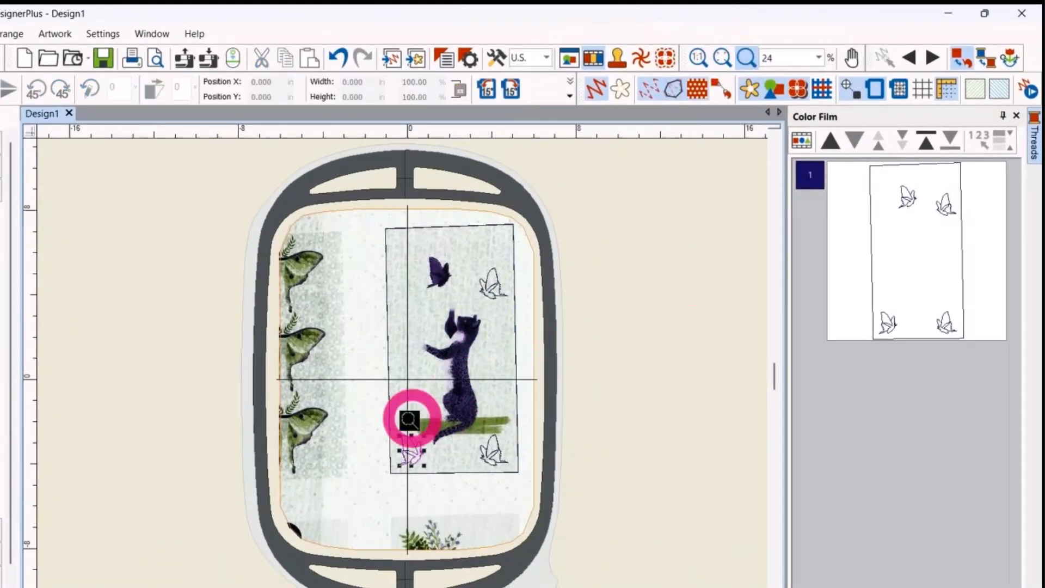
pyautogui.moveTo(397, 401); pyautogui.dragTo(525, 457)
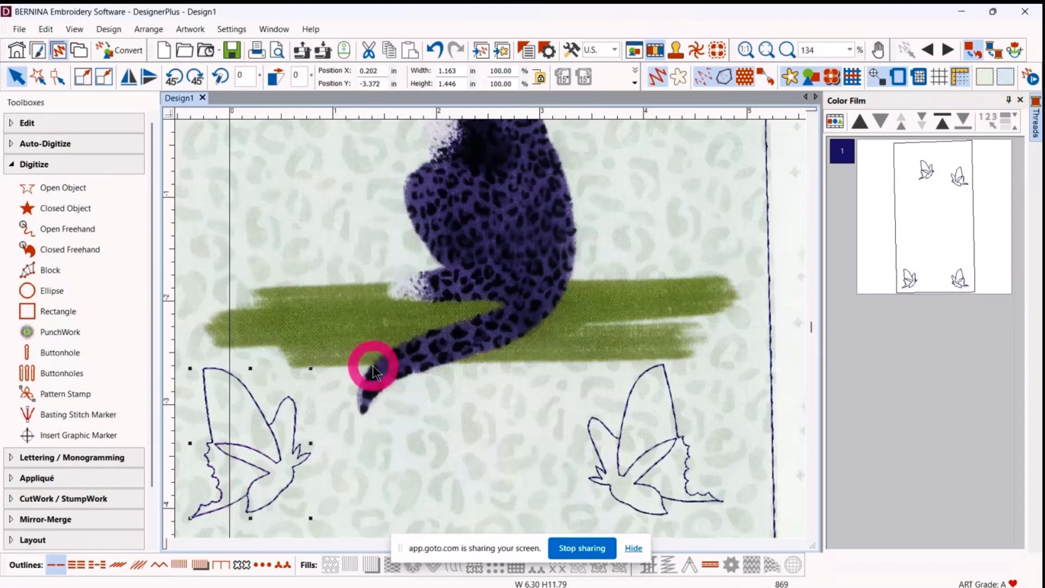
pyautogui.click(64, 188)
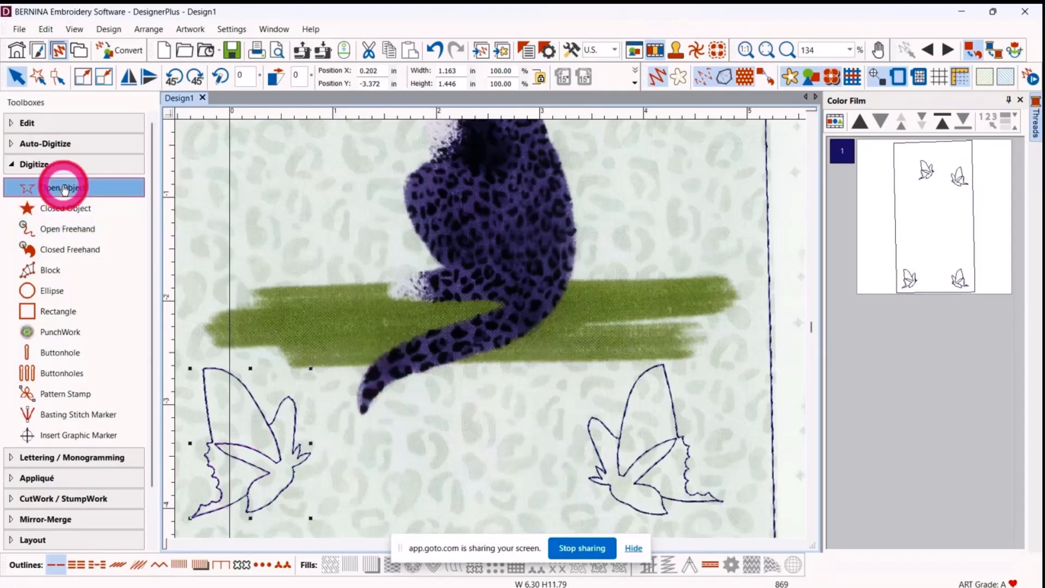
pyautogui.click(373, 366)
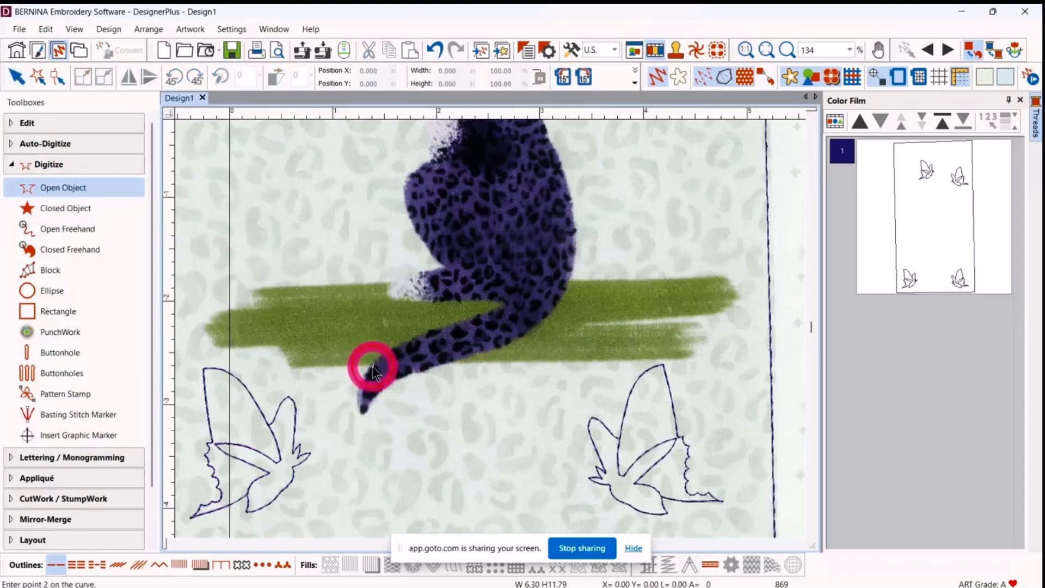
pyautogui.click(314, 367)
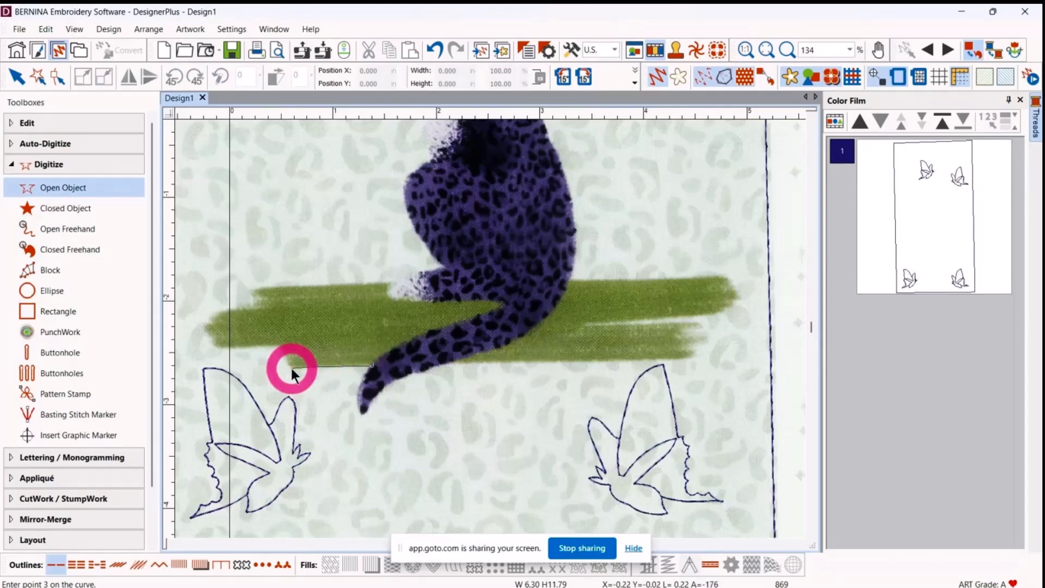
pyautogui.click(289, 364)
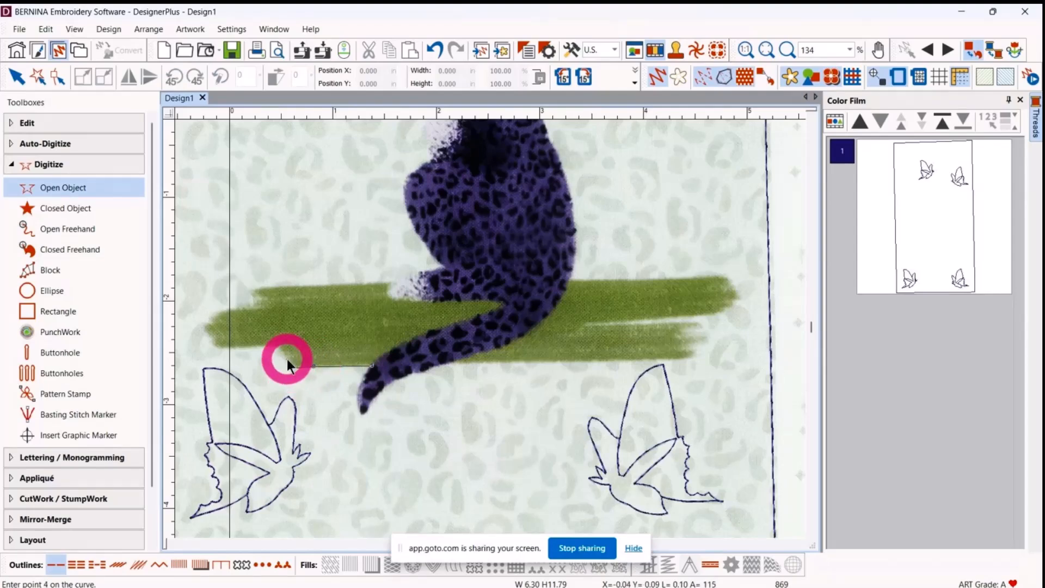
pyautogui.click(279, 350)
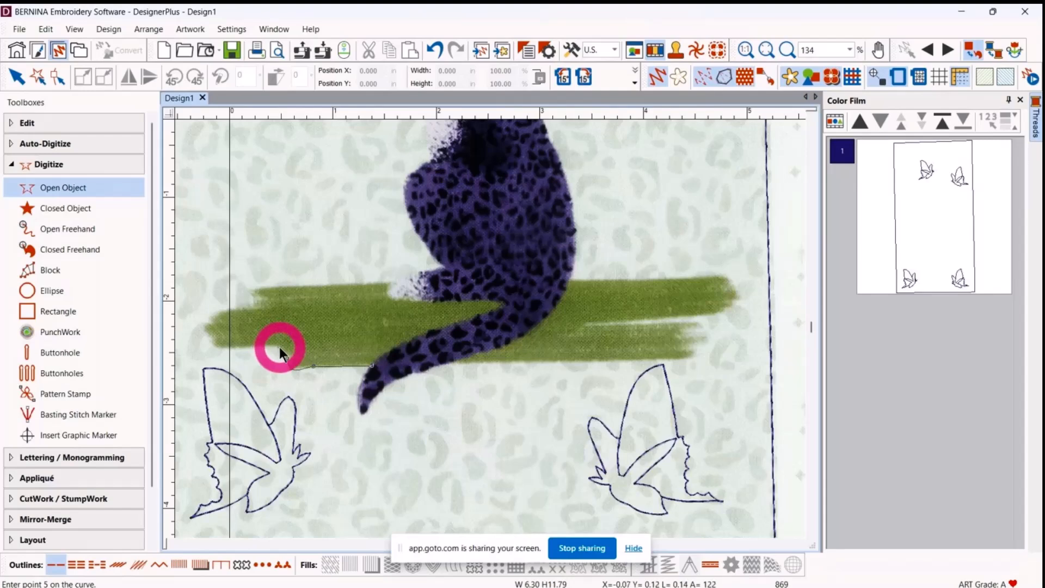
pyautogui.click(252, 351)
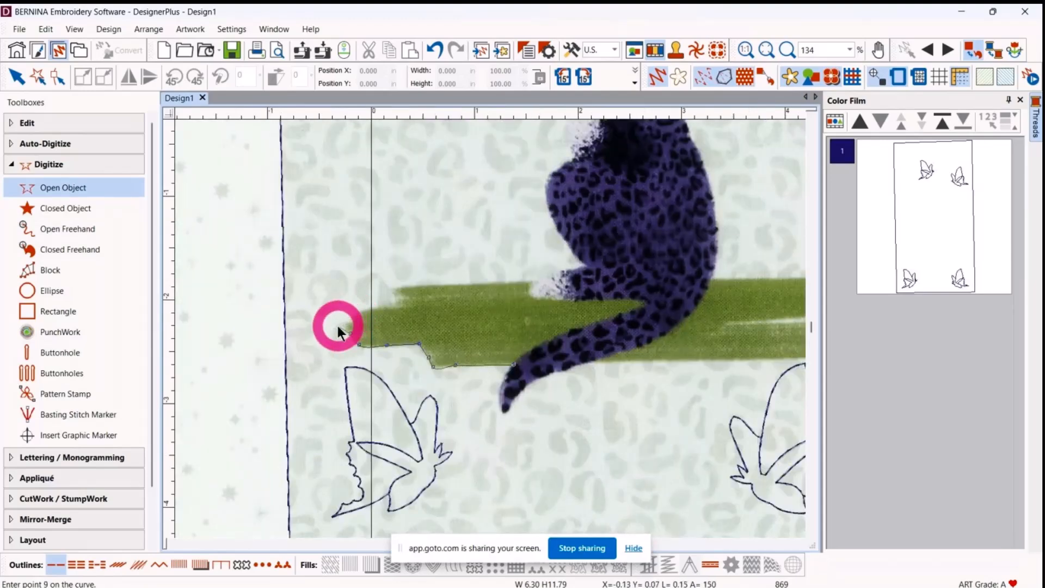
# Step: Continue the outline around the ragged left end of the green brushstroke and up its notch to the upper edge
pyautogui.click(339, 323)
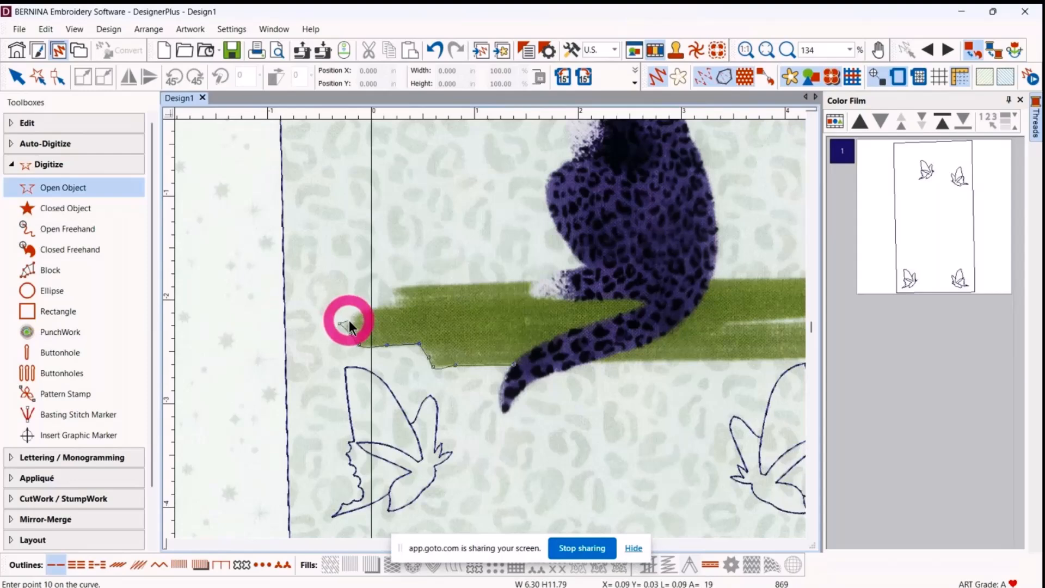
pyautogui.click(350, 311)
pyautogui.click(361, 309)
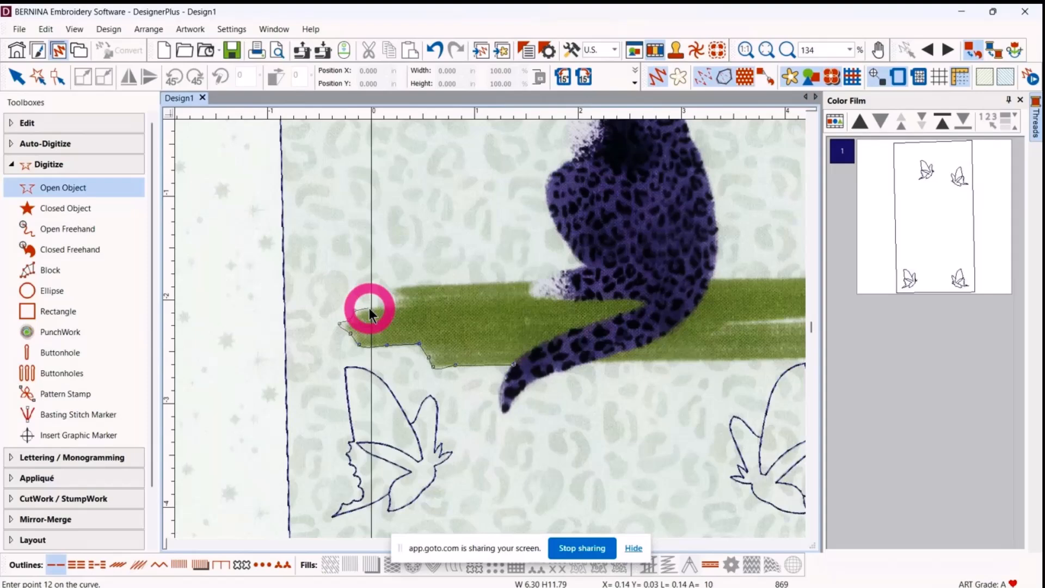
pyautogui.click(369, 309)
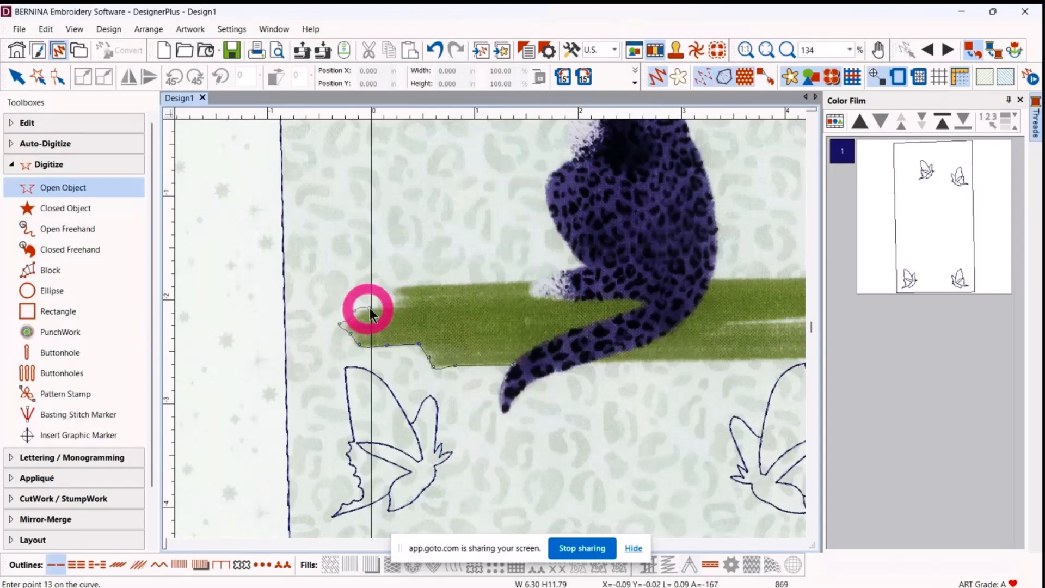
pyautogui.click(396, 308)
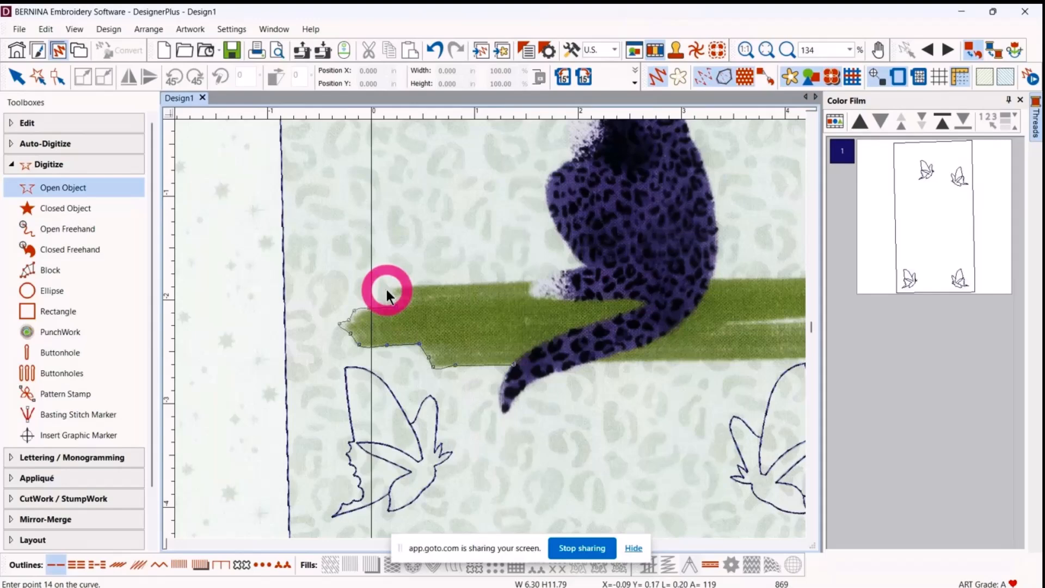
pyautogui.click(387, 293)
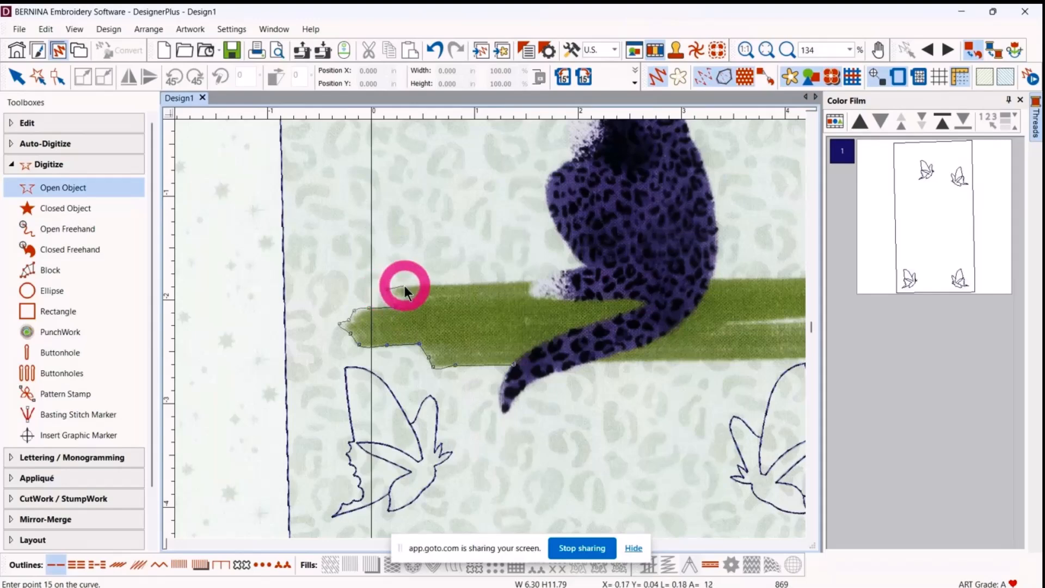
# Step: Trace the green brushstroke's upper edge from its left corner to the cat's pale hind paw
pyautogui.click(405, 286)
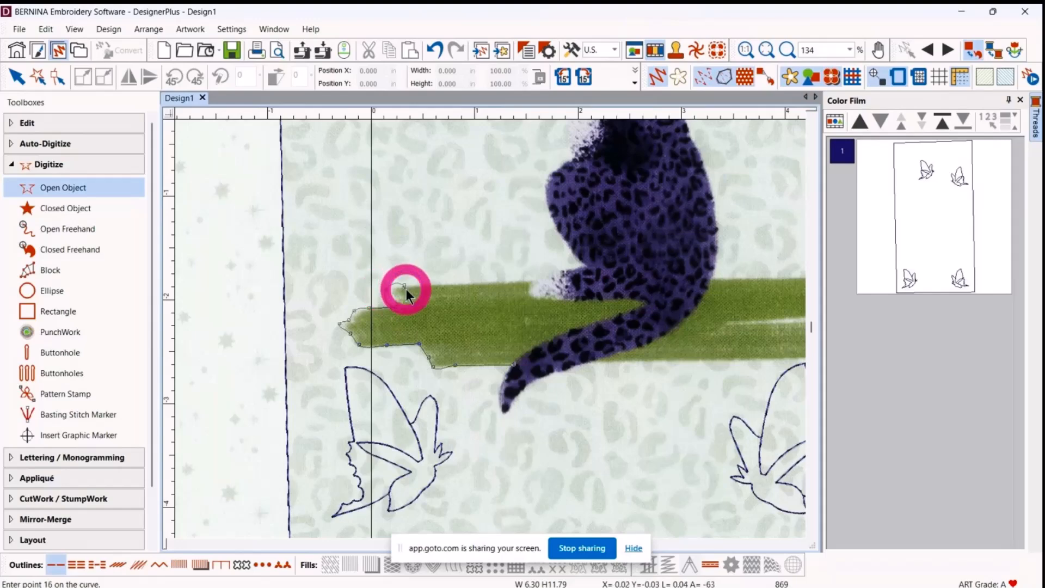
pyautogui.click(434, 286)
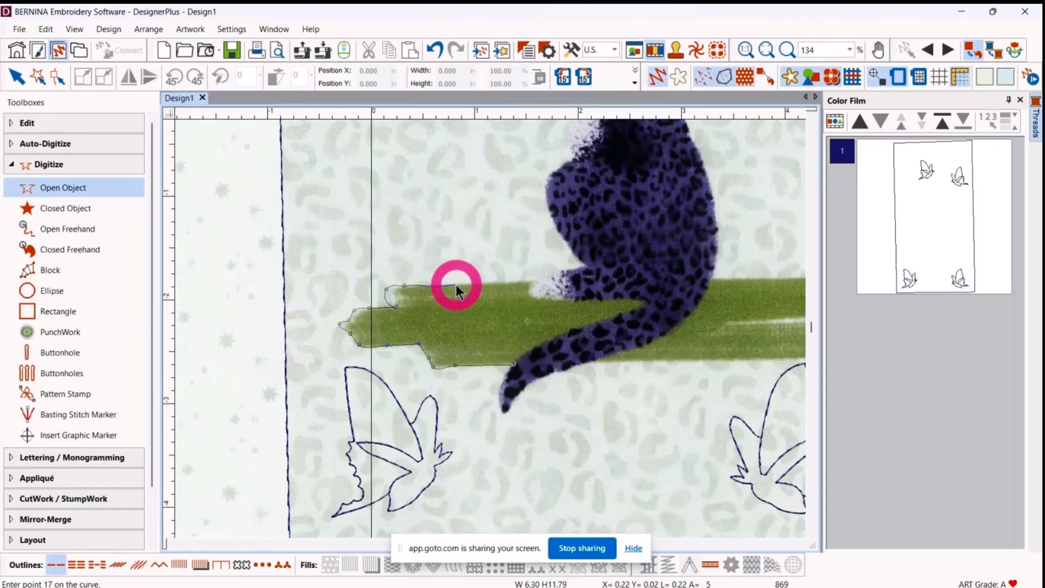
pyautogui.click(478, 284)
pyautogui.click(513, 282)
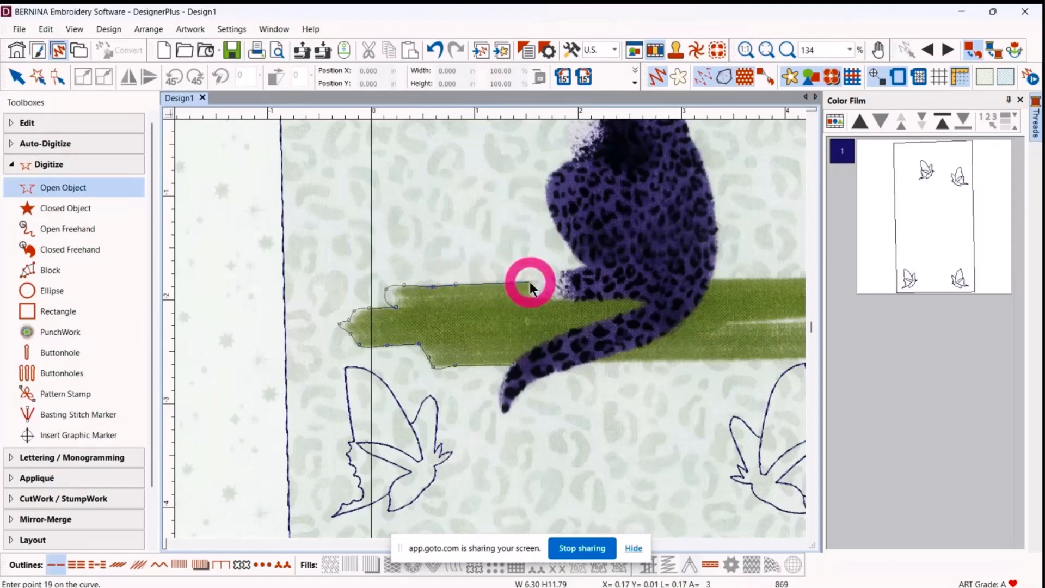
pyautogui.rightClick(530, 282)
# Step: Trace down the front of the hind paw and along its underside to the inner corner where the tail begins
pyautogui.click(528, 291)
pyautogui.click(535, 300)
pyautogui.click(569, 301)
pyautogui.click(605, 301)
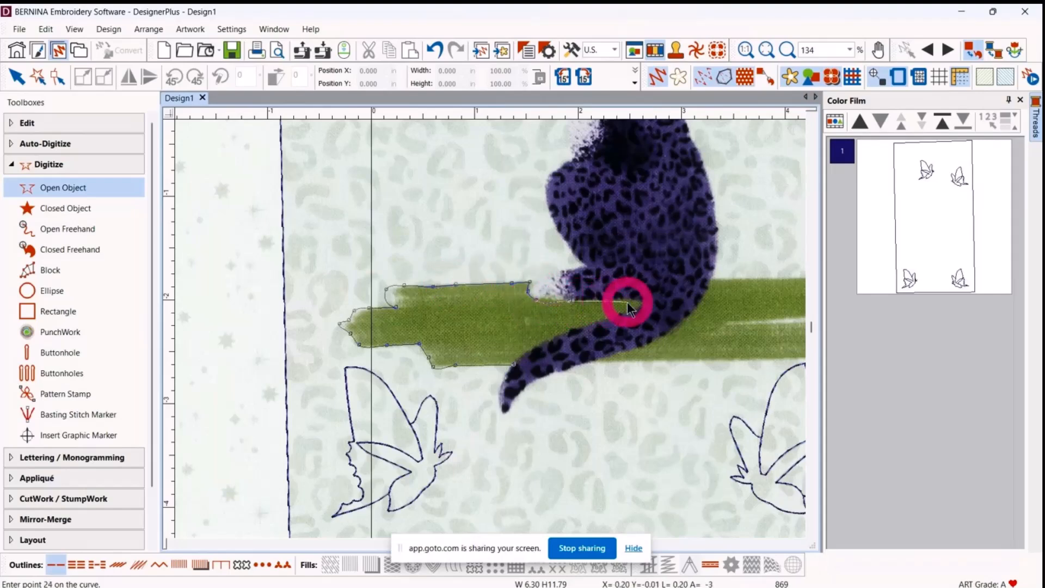
pyautogui.click(641, 302)
# Step: Trace the upper edge of the cat's tail from its base past the outline's starting point to the tail tip
pyautogui.click(609, 320)
pyautogui.click(570, 330)
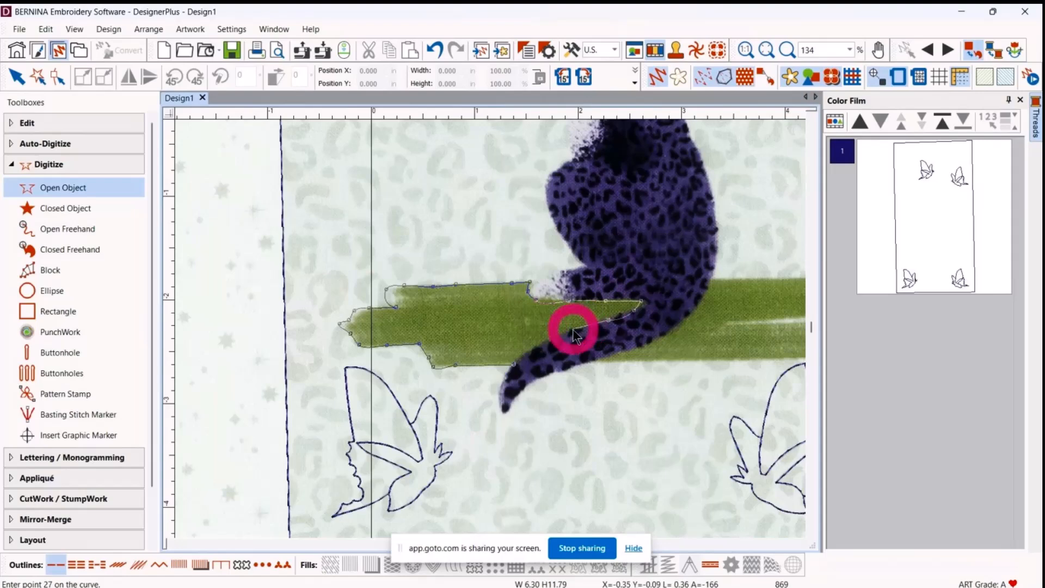
pyautogui.click(544, 343)
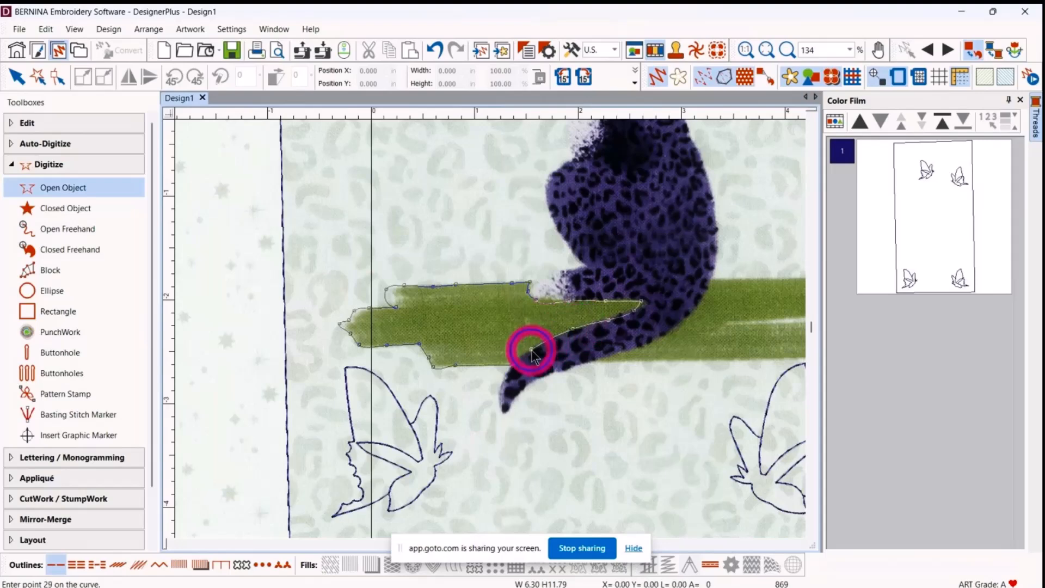
pyautogui.click(512, 364)
pyautogui.click(515, 365)
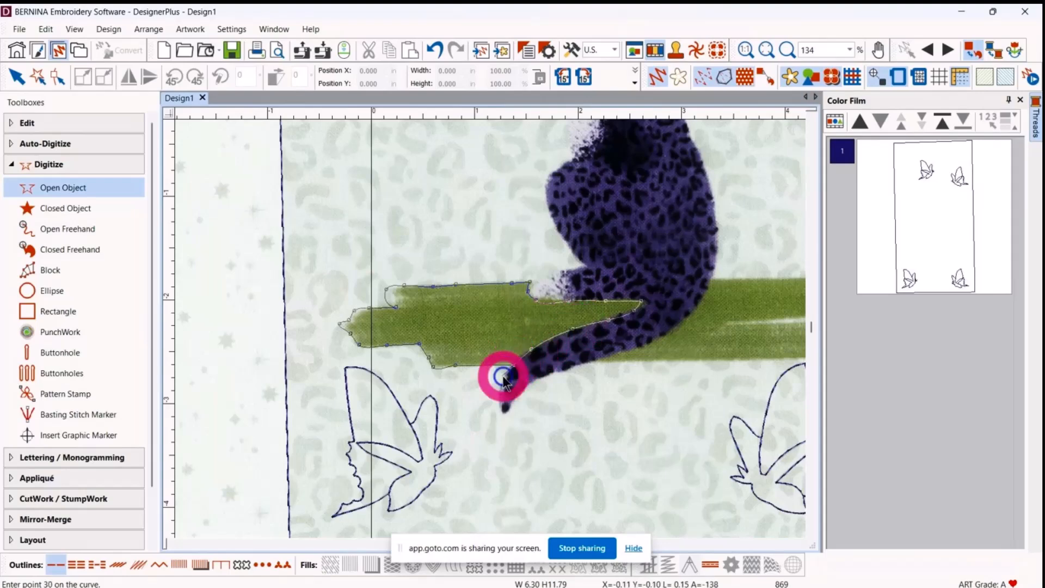
pyautogui.click(500, 385)
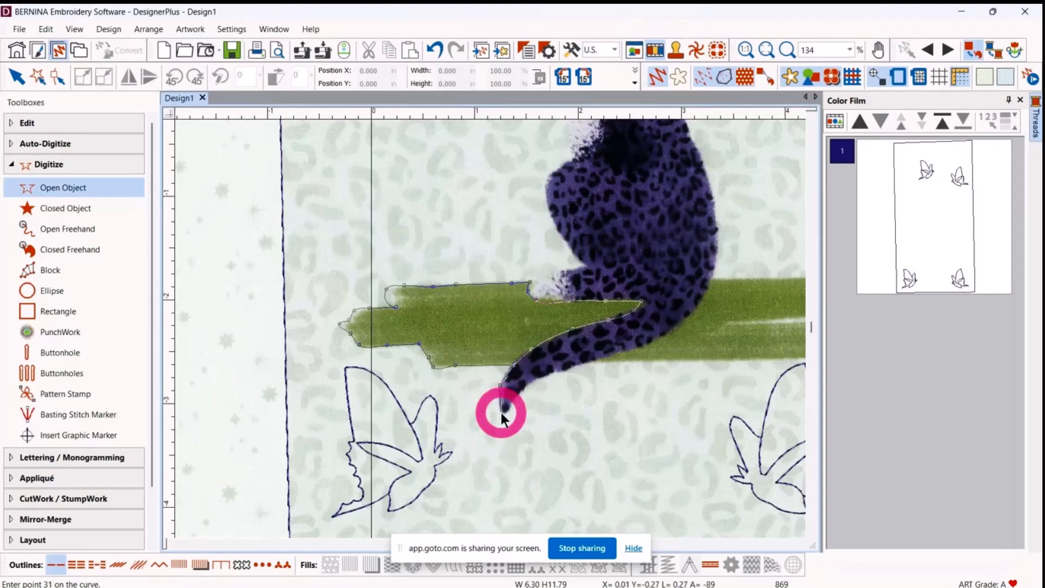
pyautogui.click(503, 412)
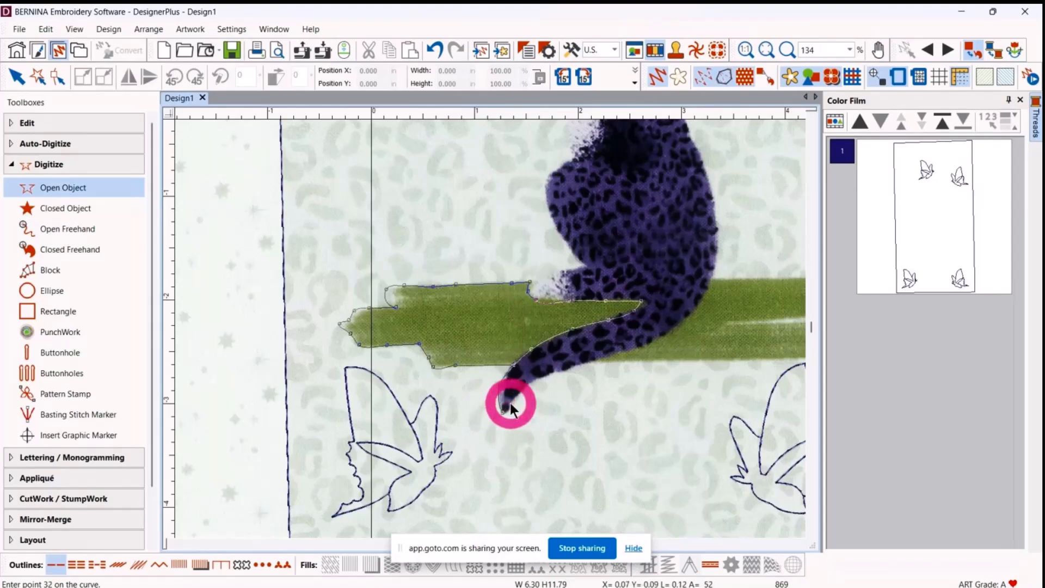
# Step: Trace the tail's underside from its tip to the green brushstroke and on along the brushstroke's lower edge toward its right end
pyautogui.click(513, 402)
pyautogui.click(532, 381)
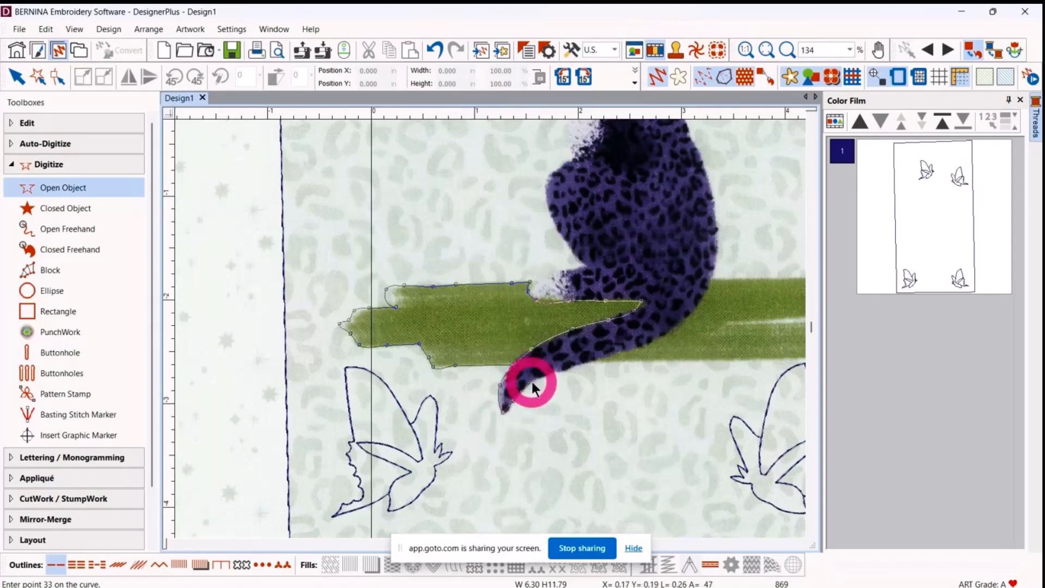
pyautogui.click(569, 369)
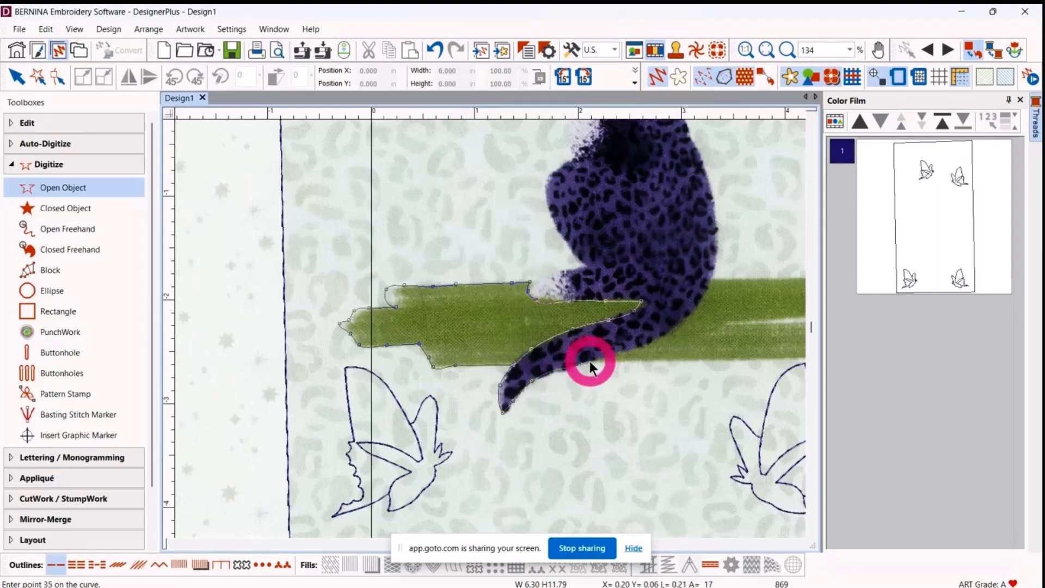
pyautogui.click(589, 361)
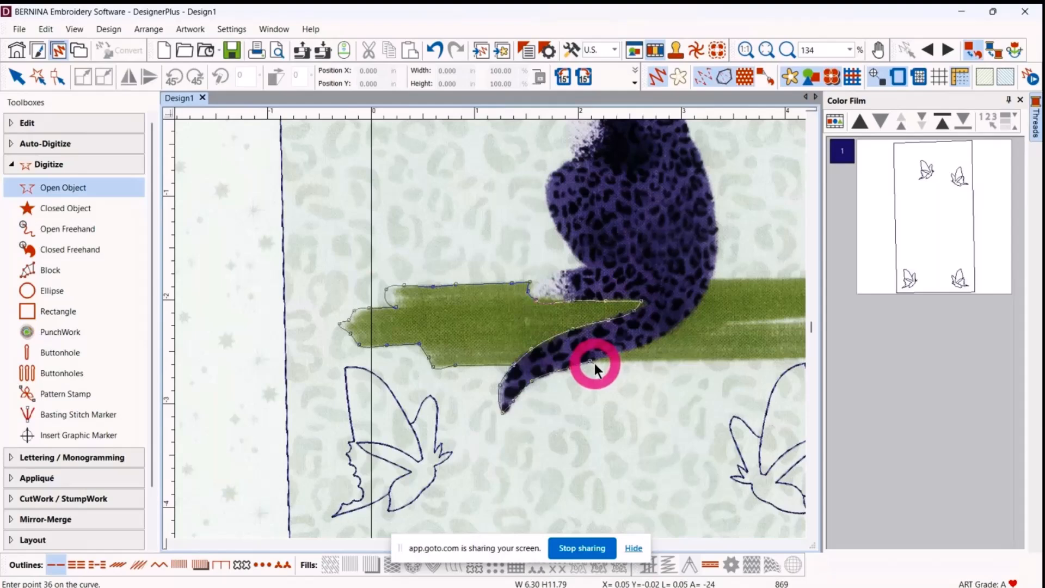
pyautogui.press('BackSpace')
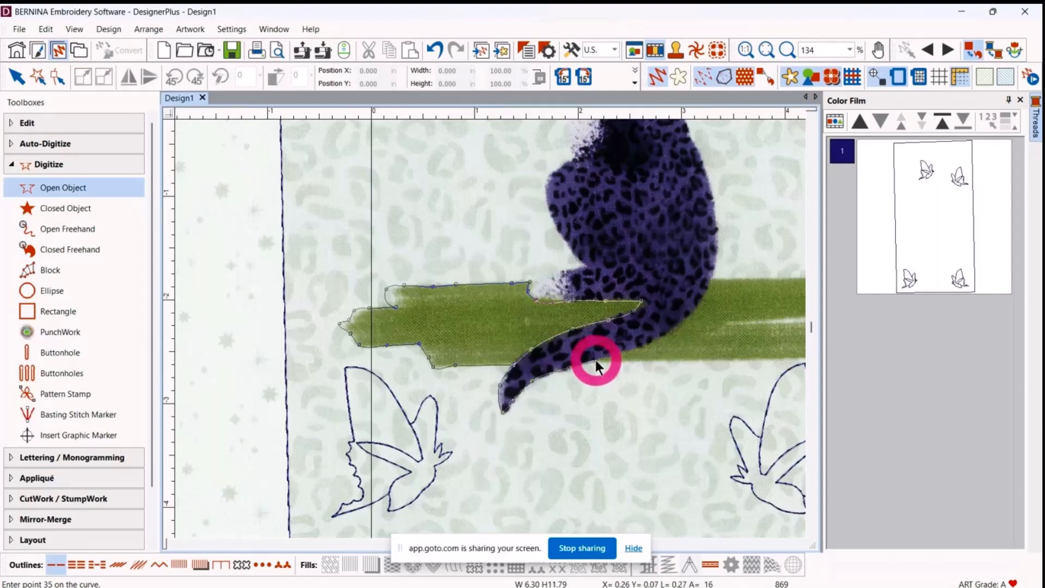
pyautogui.click(669, 360)
pyautogui.click(729, 361)
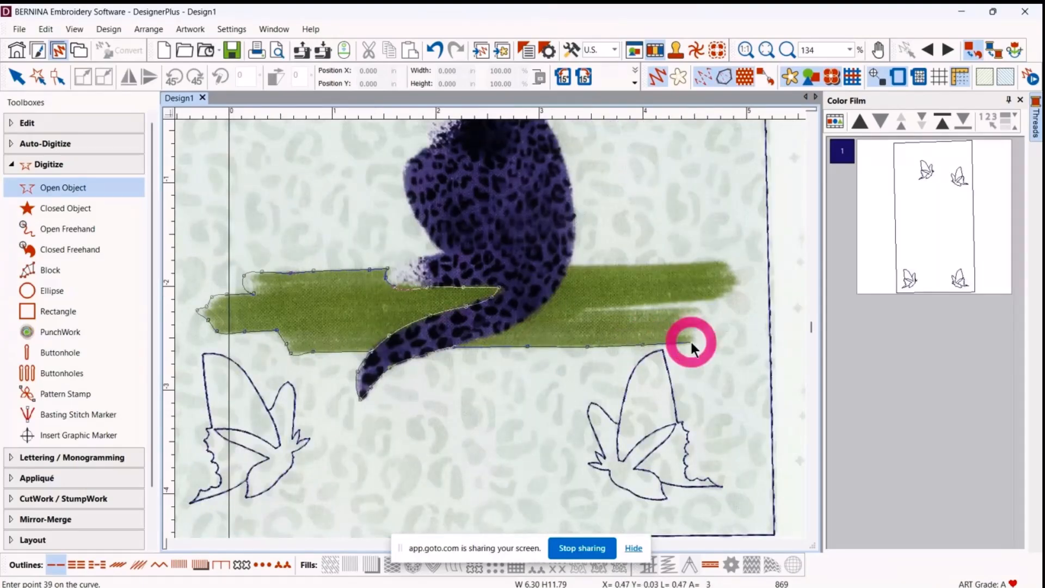
# Step: Trace around the brushstroke's lower right end and along the bottom of the pale gap to the gap's inner tip
pyautogui.click(691, 340)
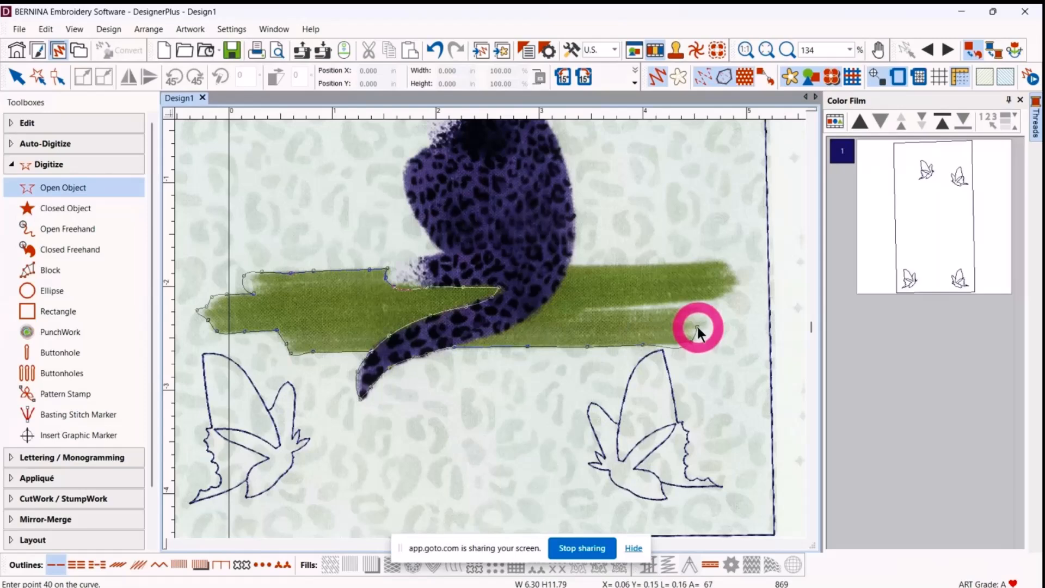
pyautogui.click(698, 327)
pyautogui.click(696, 306)
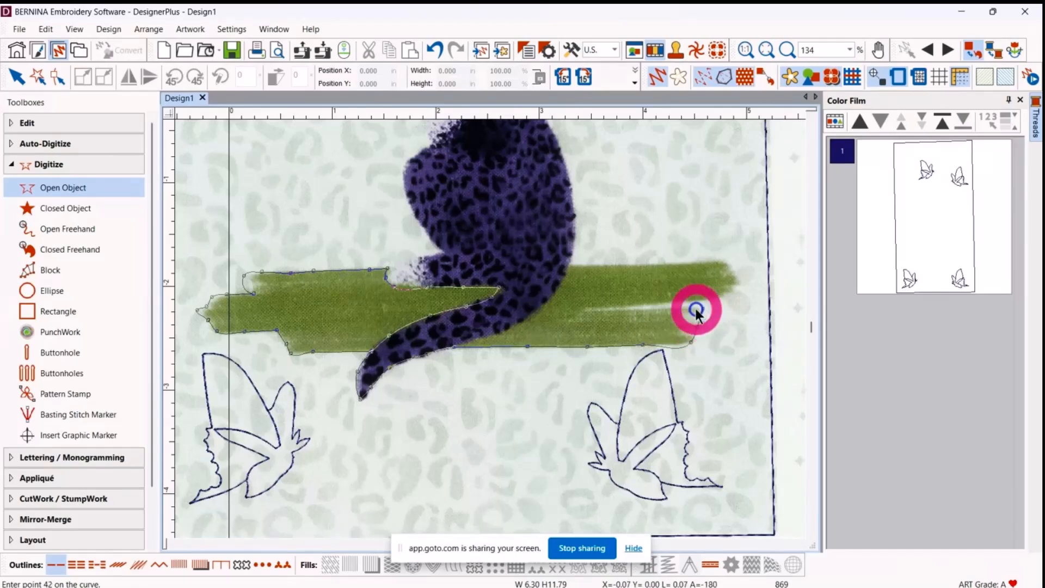
pyautogui.click(681, 307)
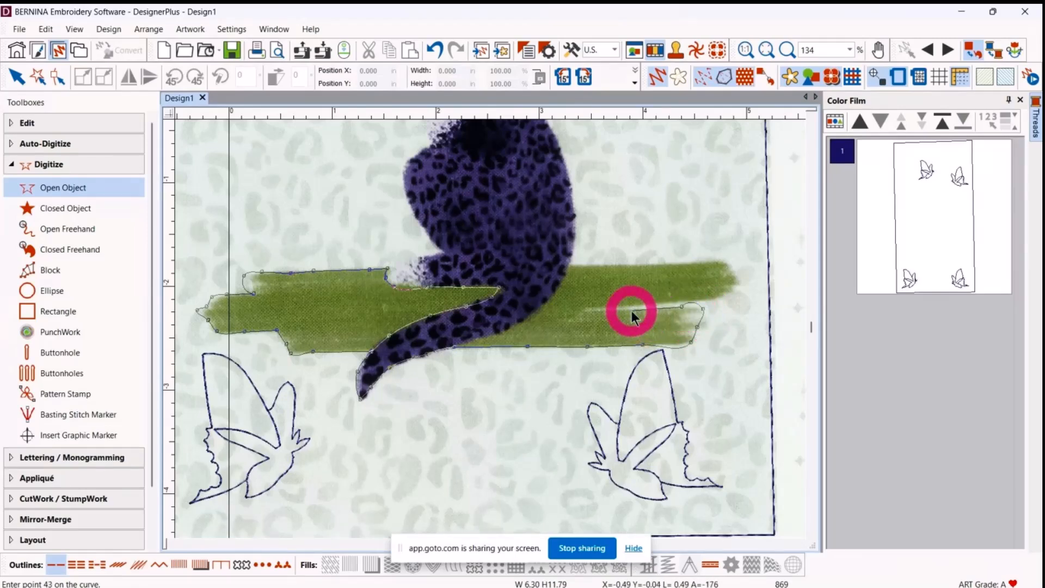
pyautogui.click(632, 312)
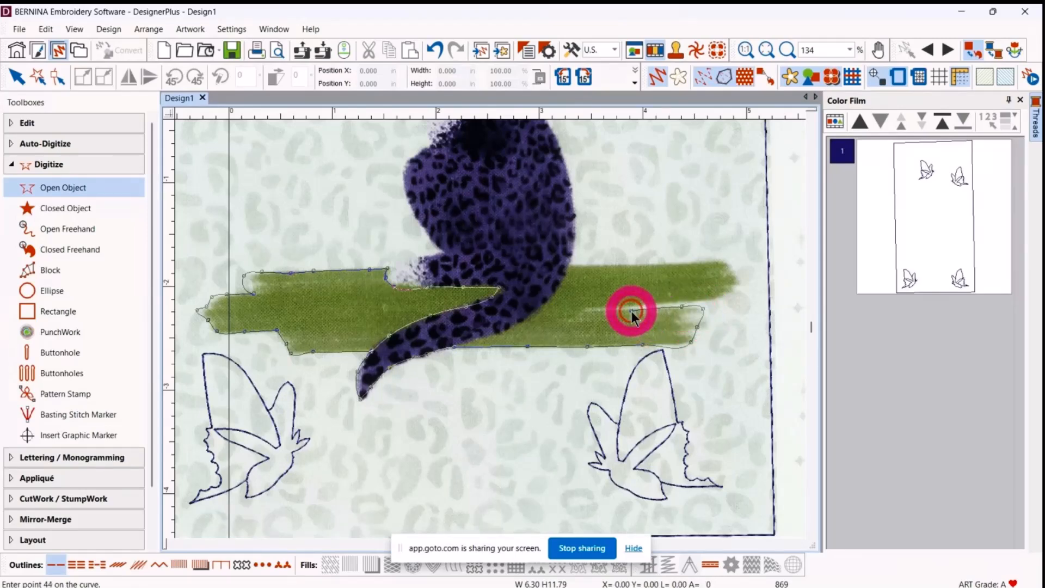
pyautogui.click(586, 312)
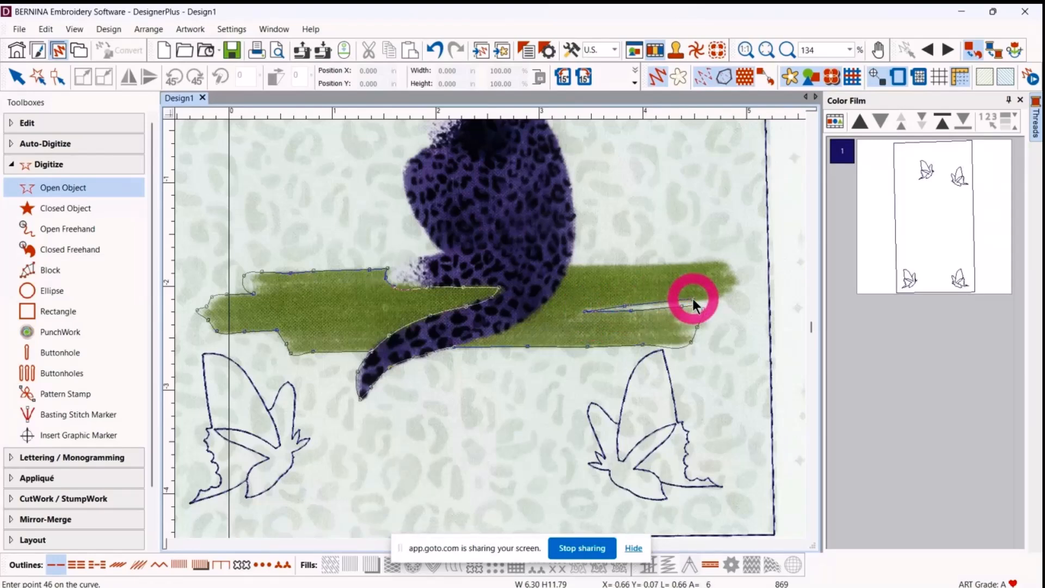
# Step: Trace the pale gap's upper edge out to the right and around the rounded upper right end of the green brushstroke
pyautogui.click(715, 297)
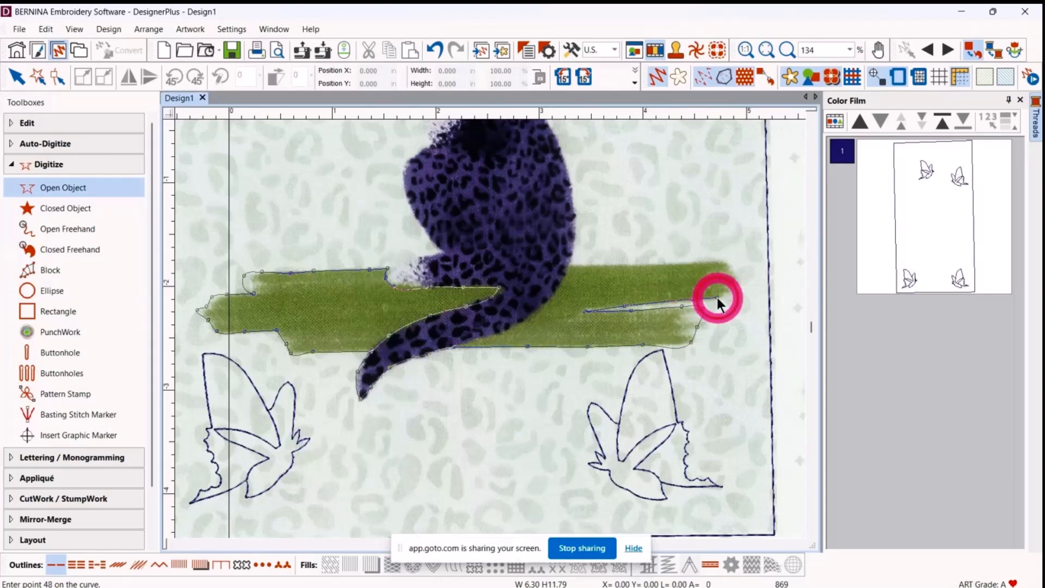
pyautogui.click(729, 293)
pyautogui.click(737, 283)
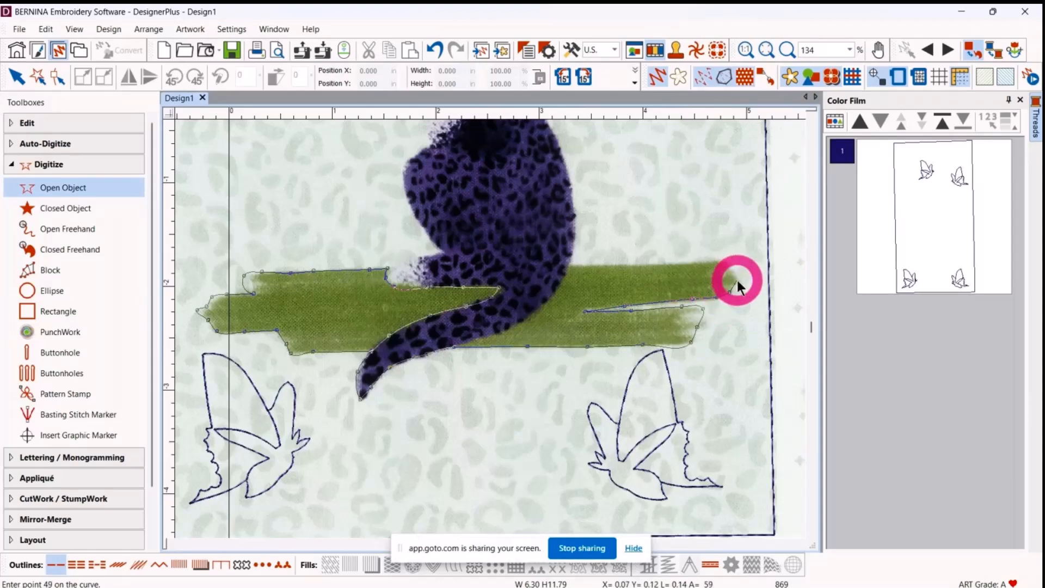
pyautogui.click(724, 266)
pyautogui.click(725, 261)
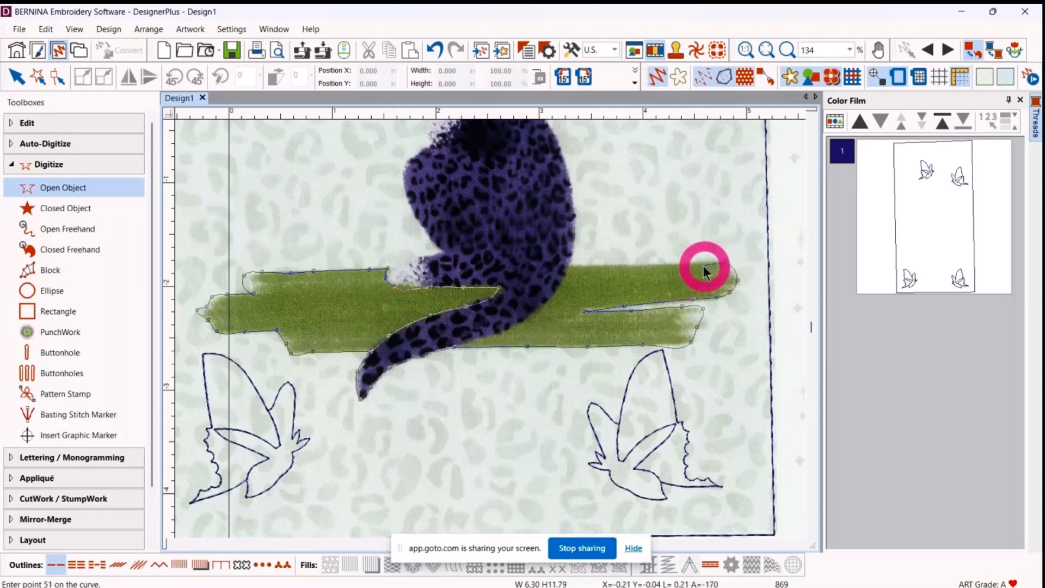
# Step: Trace the brushstroke's top edge from its right end back to where it meets the cat's back
pyautogui.click(694, 264)
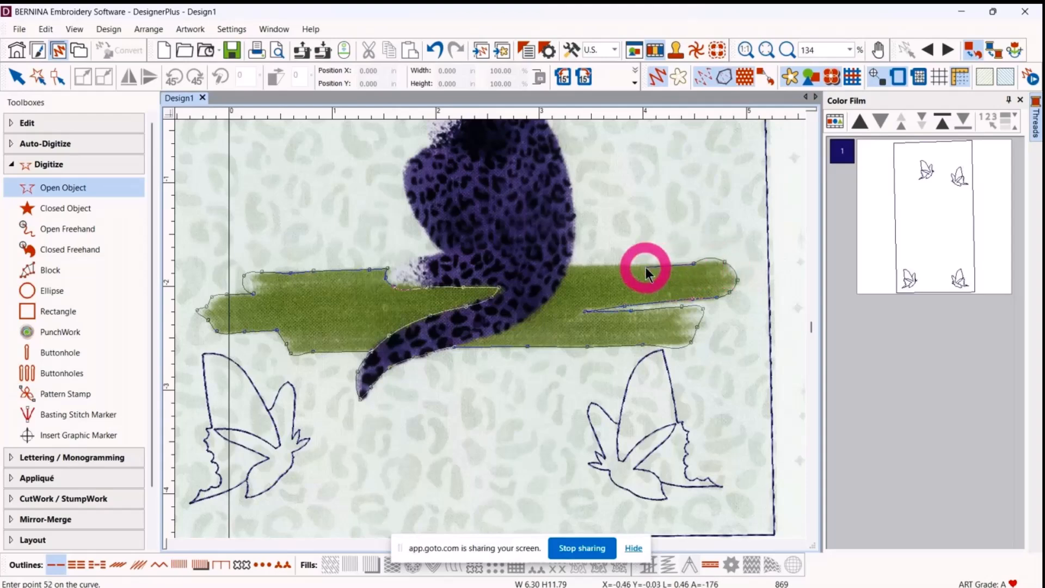
pyautogui.click(632, 267)
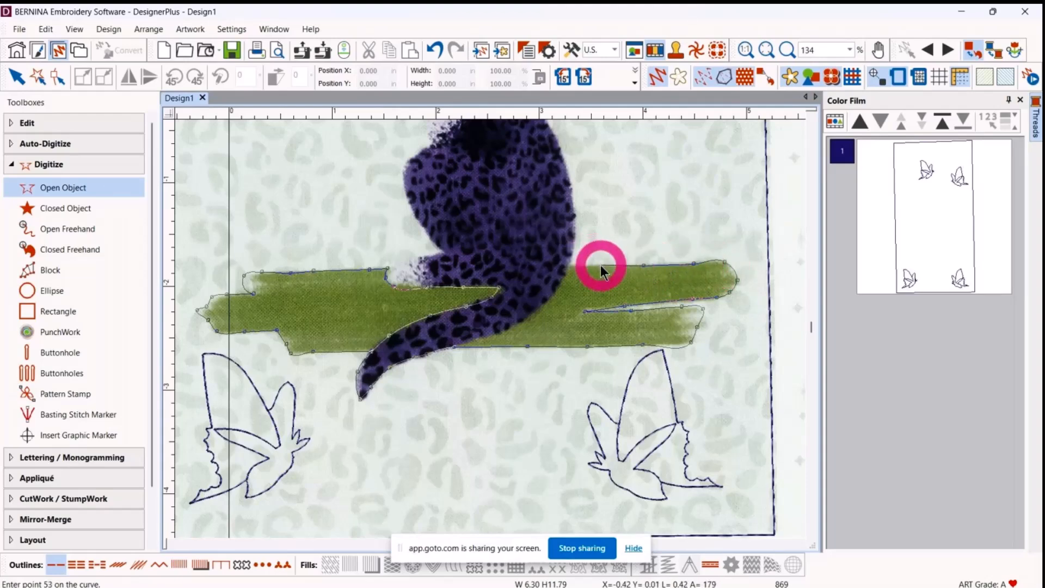
pyautogui.click(576, 266)
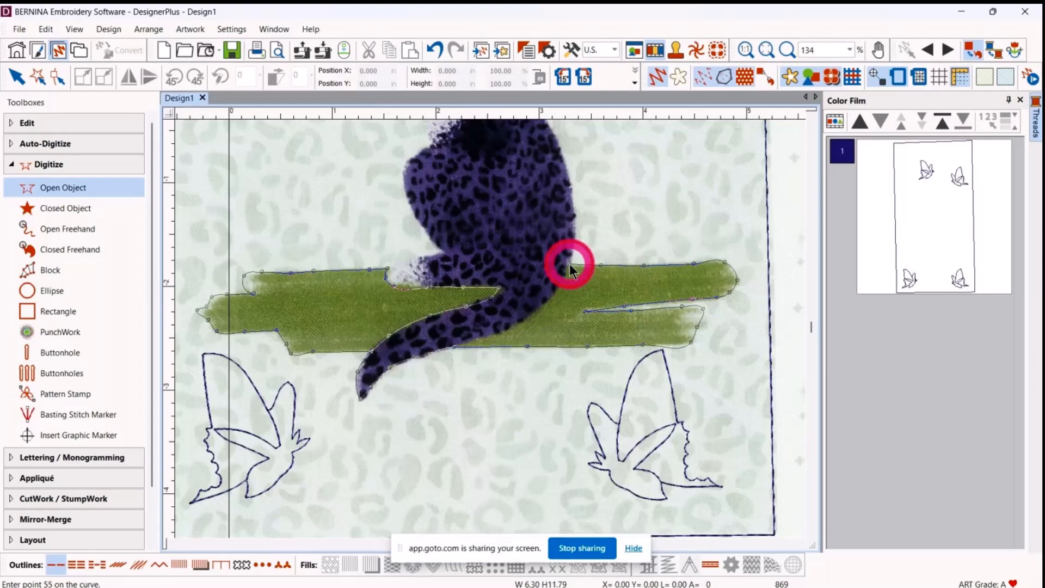
pyautogui.click(574, 262)
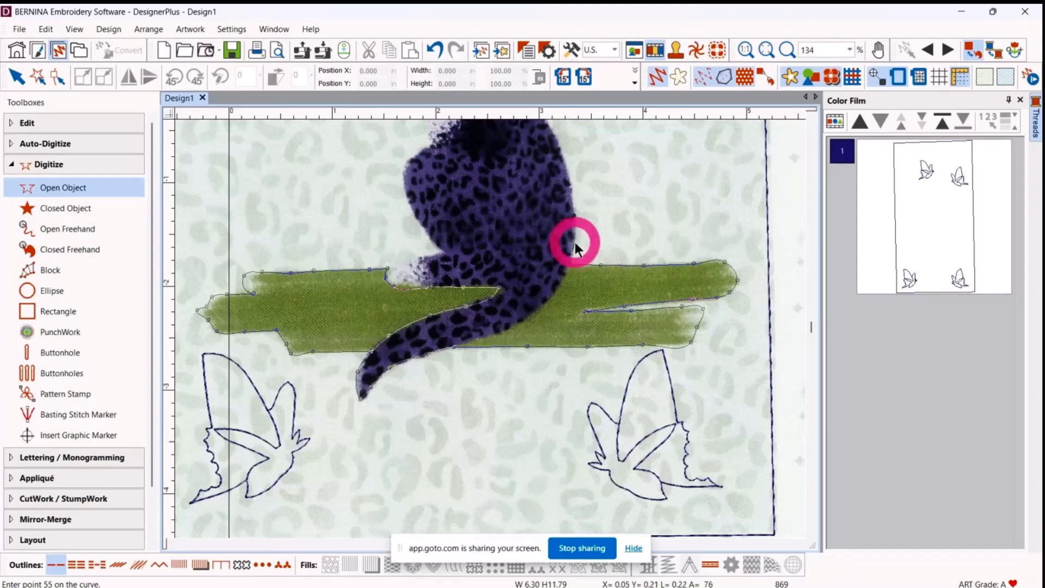
# Step: Trace up the cat's rump and lower back from the brushstroke to the narrow part of the waist
pyautogui.click(575, 242)
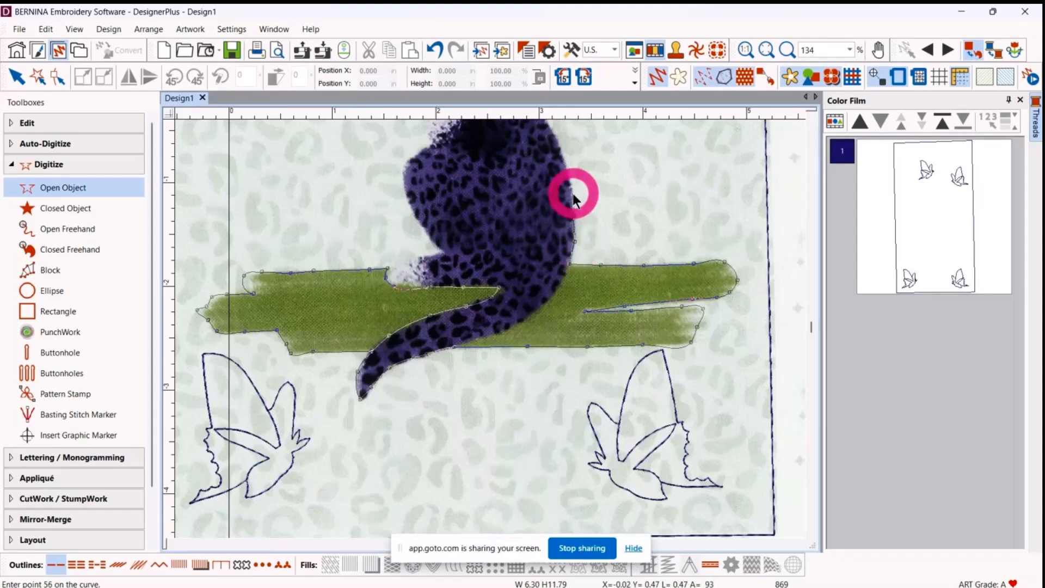
pyautogui.click(571, 191)
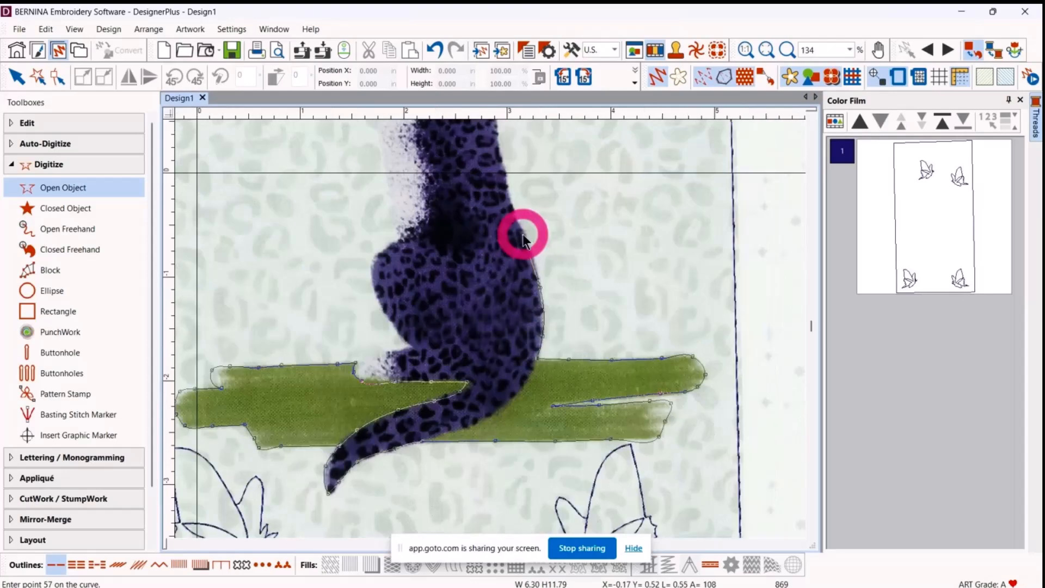
pyautogui.click(524, 240)
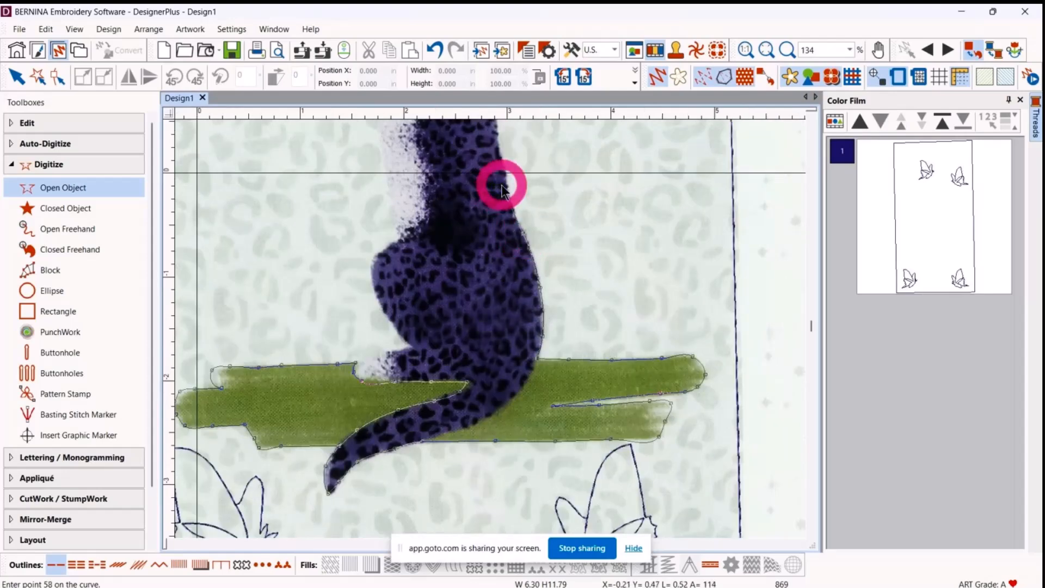
pyautogui.click(510, 203)
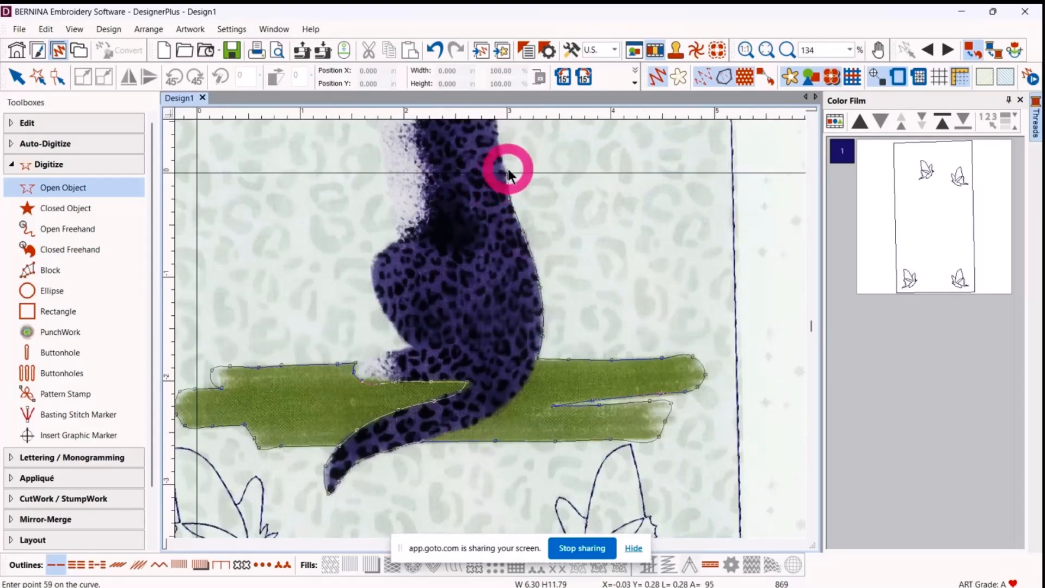
pyautogui.click(502, 159)
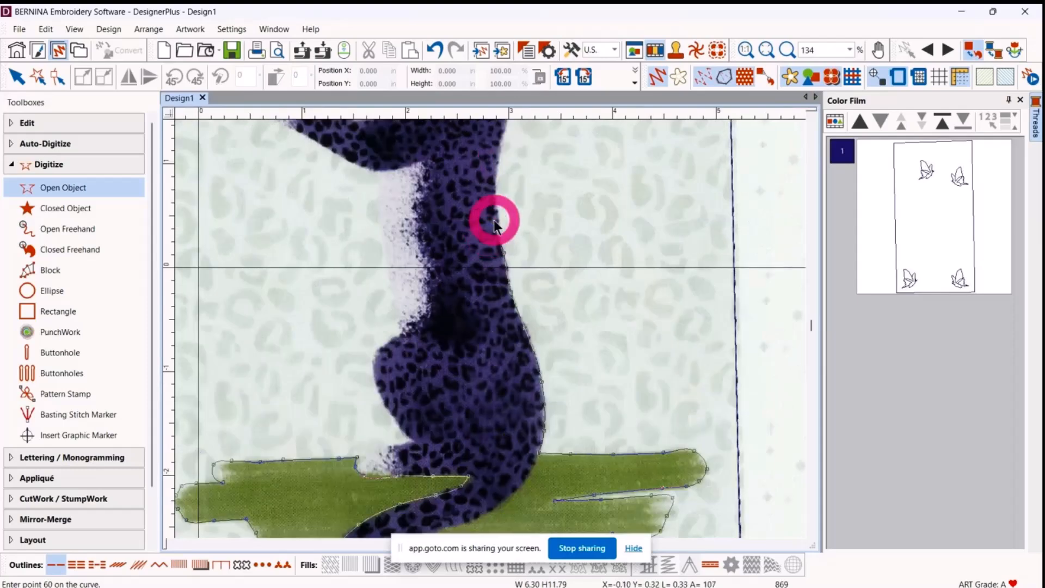
pyautogui.click(496, 204)
# Step: Trace up the cat's upper back and the back of the neck to the tip of the near ear
pyautogui.click(497, 158)
pyautogui.click(497, 214)
pyautogui.click(514, 177)
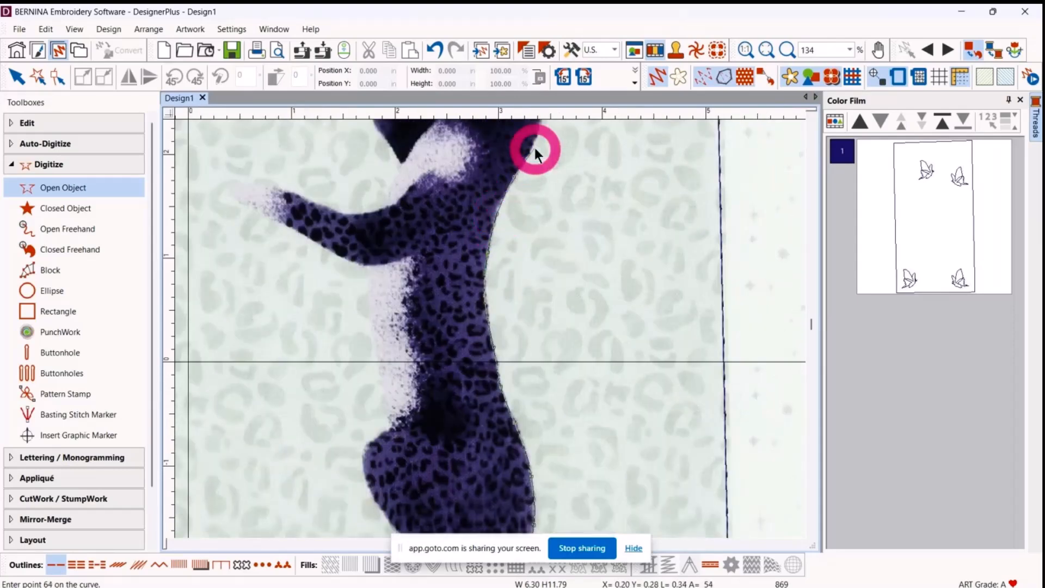
pyautogui.click(512, 232)
pyautogui.click(517, 201)
pyautogui.click(524, 183)
pyautogui.click(527, 166)
pyautogui.click(518, 165)
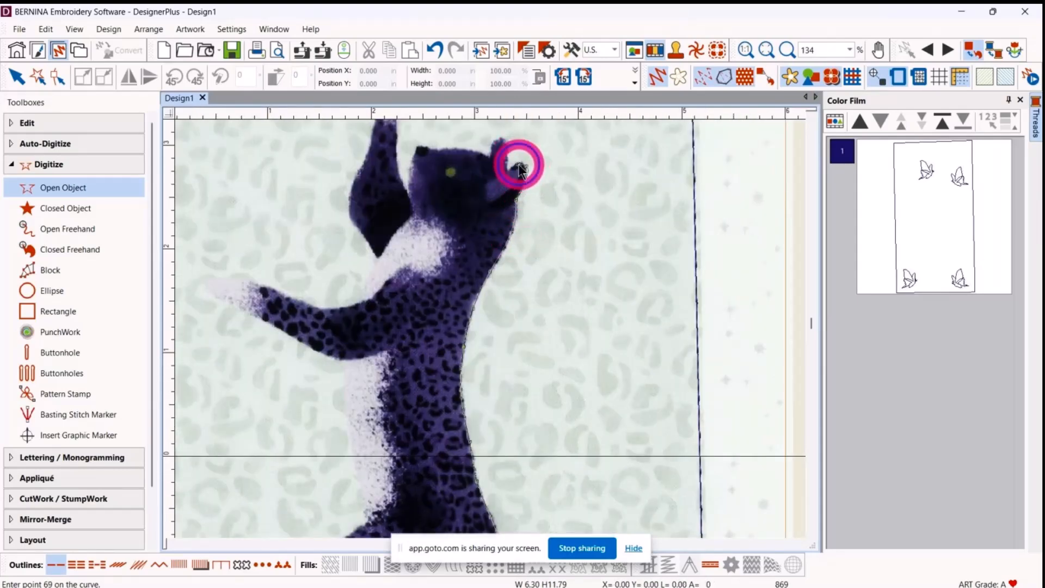
# Step: Trace between the ears and around the far ear to the top of the head, replacing the misplaced point beside the ear
pyautogui.click(509, 170)
pyautogui.click(507, 157)
pyautogui.click(506, 143)
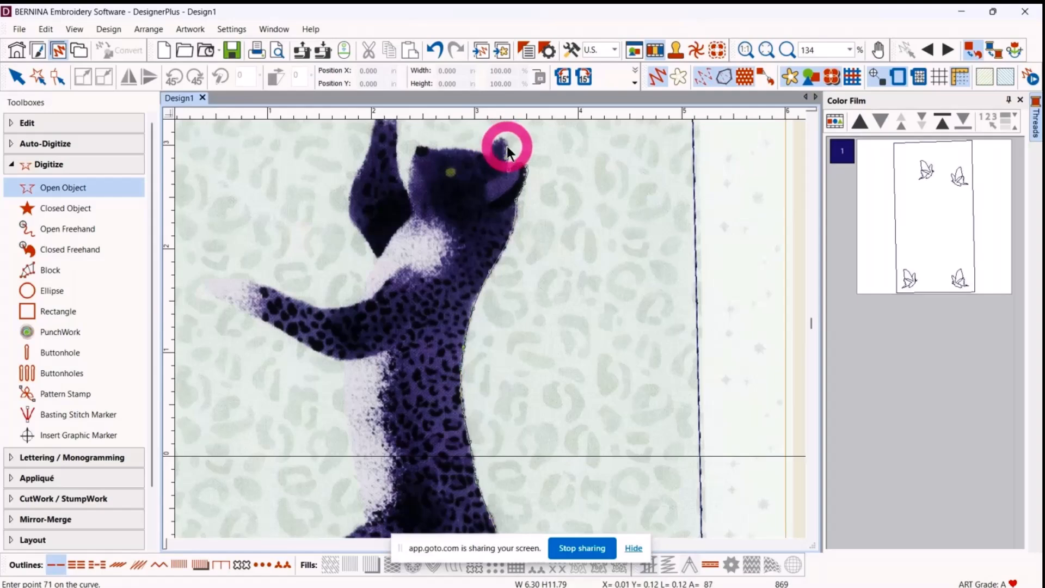
pyautogui.click(507, 151)
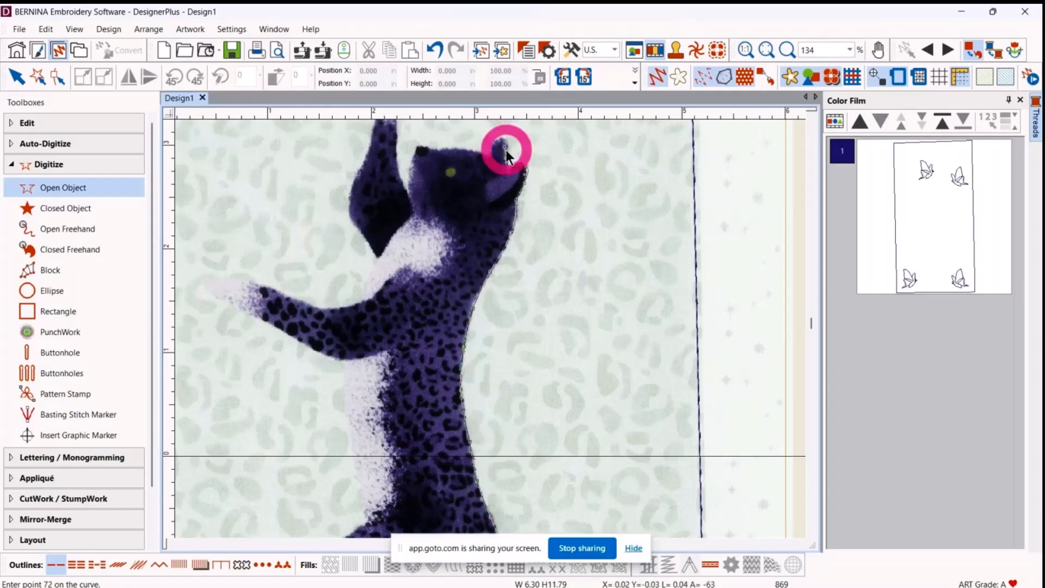
pyautogui.press('BackSpace')
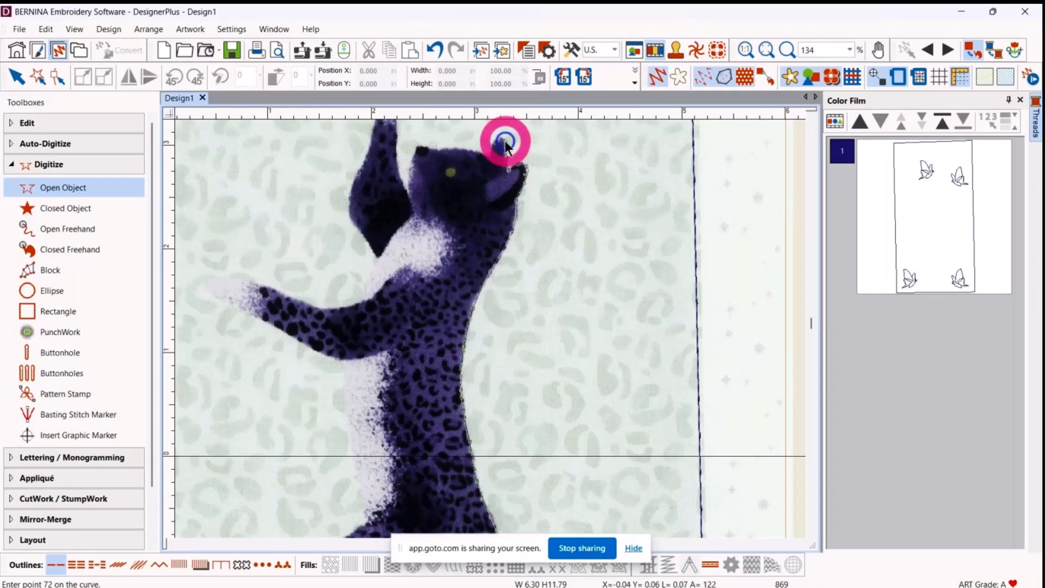
pyautogui.click(505, 141)
pyautogui.click(496, 233)
pyautogui.click(486, 238)
pyautogui.click(483, 251)
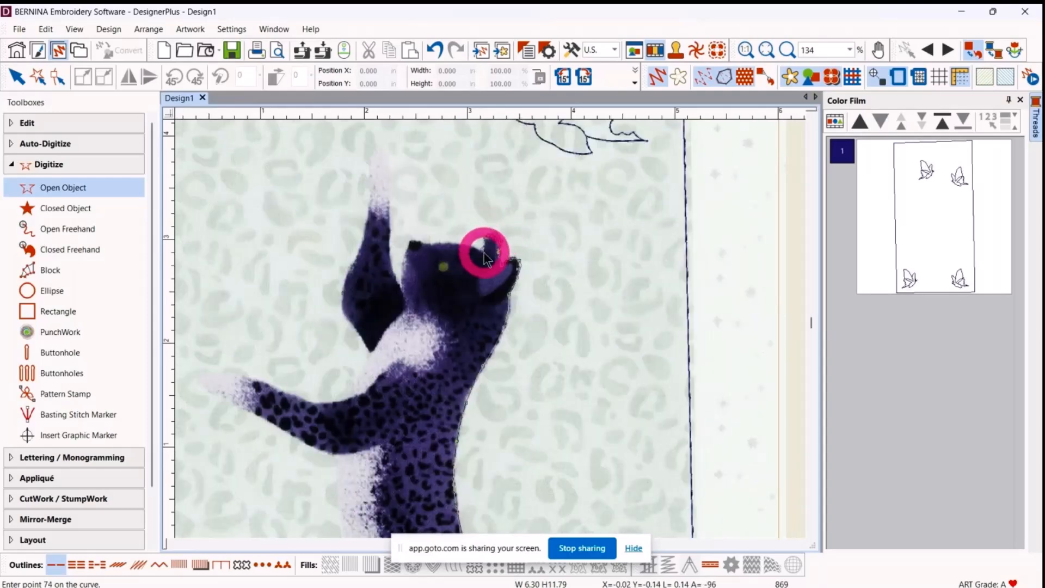
# Step: Trace along the top of the cat's head to the nose and down the front of the muzzle
pyautogui.click(467, 244)
pyautogui.click(445, 242)
pyautogui.click(431, 243)
pyautogui.click(420, 243)
pyautogui.click(413, 239)
pyautogui.click(403, 265)
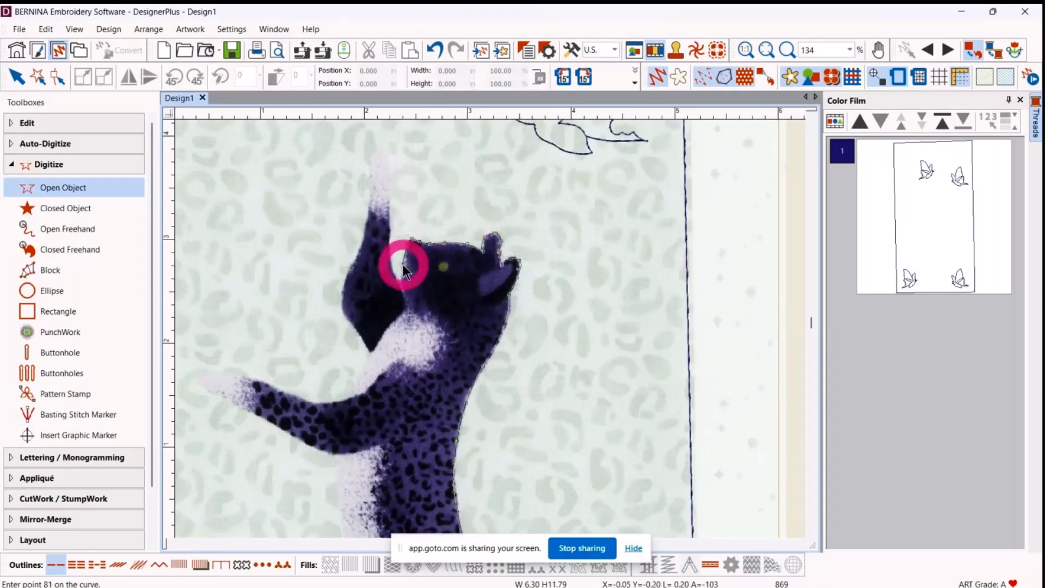
# Step: Trace up the inner edge of the raised foreleg and around its pale paw tip
pyautogui.click(393, 278)
pyautogui.click(390, 257)
pyautogui.click(390, 231)
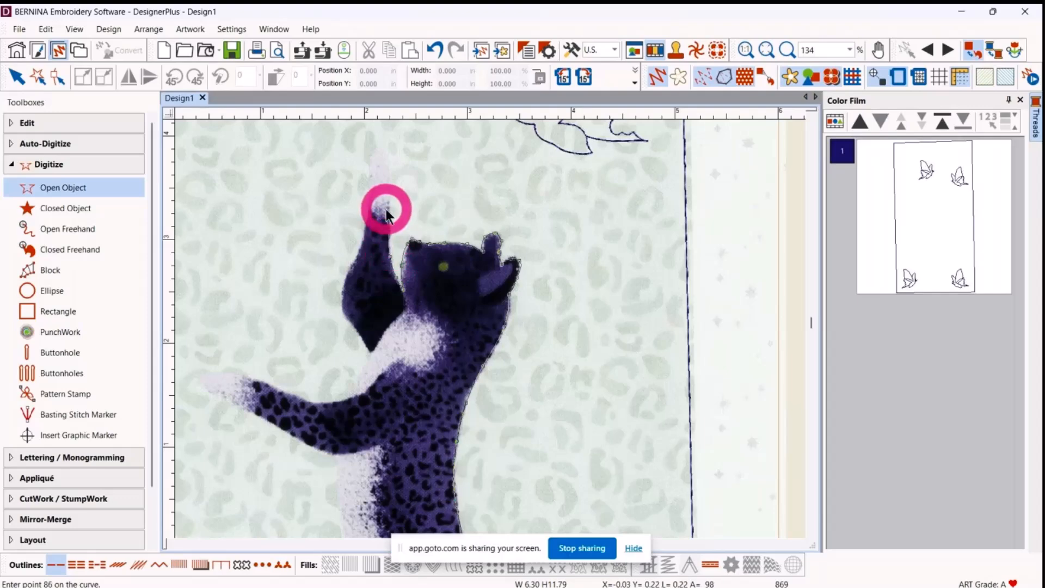
pyautogui.click(390, 208)
pyautogui.click(391, 193)
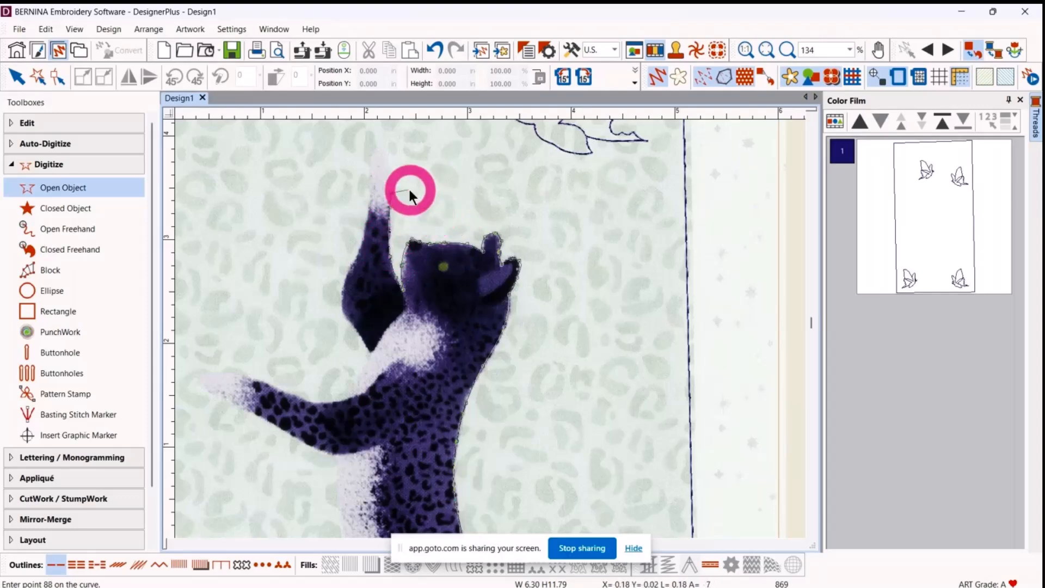
pyautogui.click(386, 173)
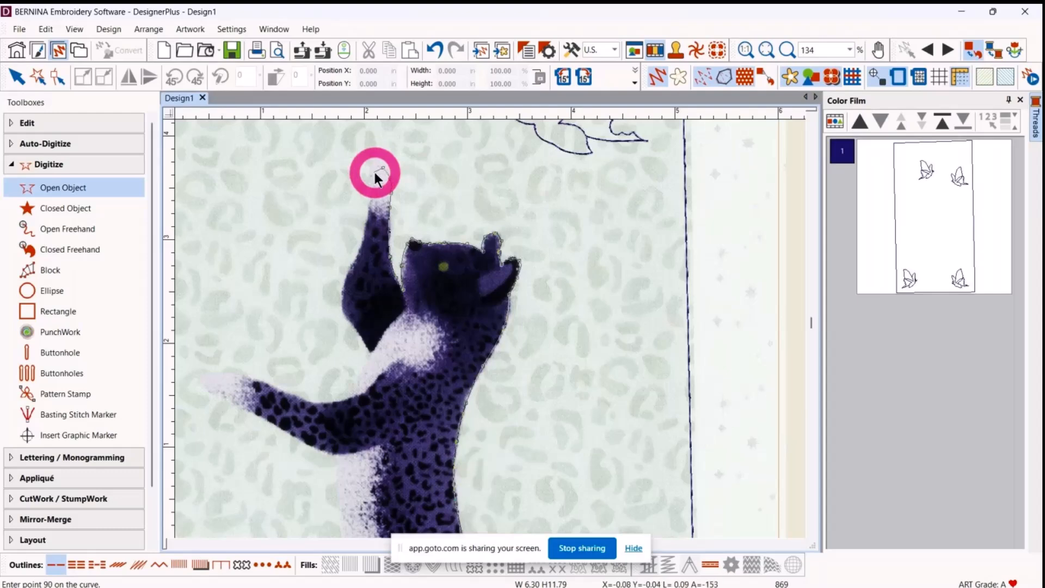
pyautogui.click(369, 187)
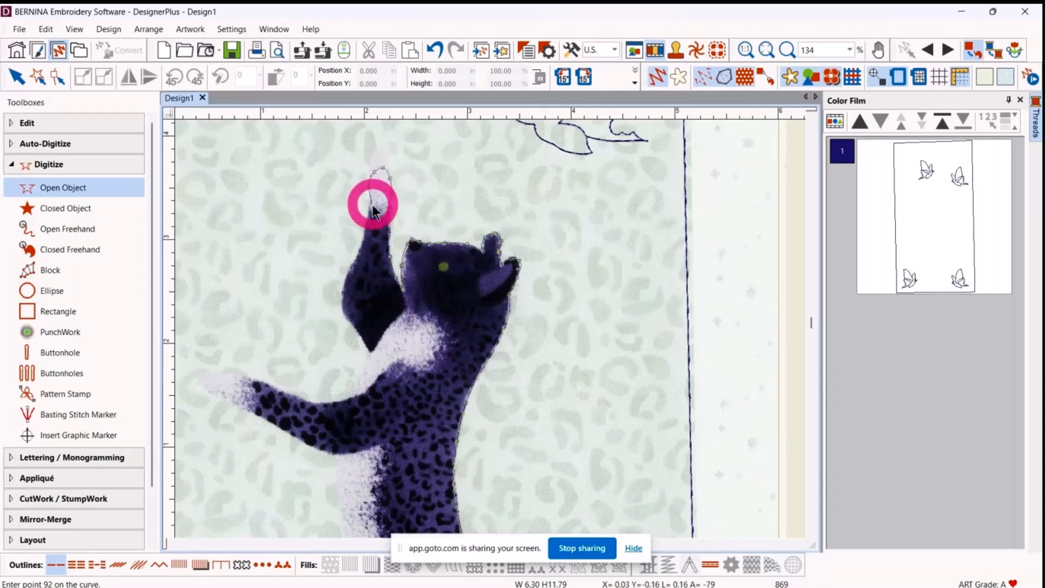
# Step: Trace down the outer edge of the raised foreleg to the corner where it meets the white chest
pyautogui.click(365, 233)
pyautogui.click(361, 251)
pyautogui.click(354, 271)
pyautogui.click(347, 289)
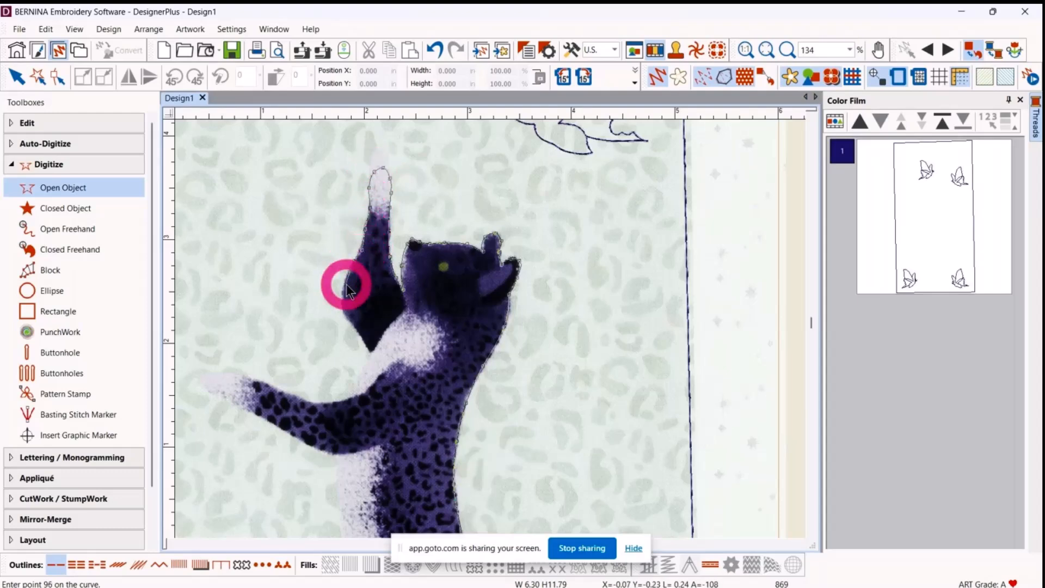
pyautogui.click(360, 340)
pyautogui.click(368, 349)
# Step: Trace down the white chest and along the upper edge of the outstretched foreleg, rounding its pale paw tip
pyautogui.click(359, 360)
pyautogui.click(355, 378)
pyautogui.click(354, 395)
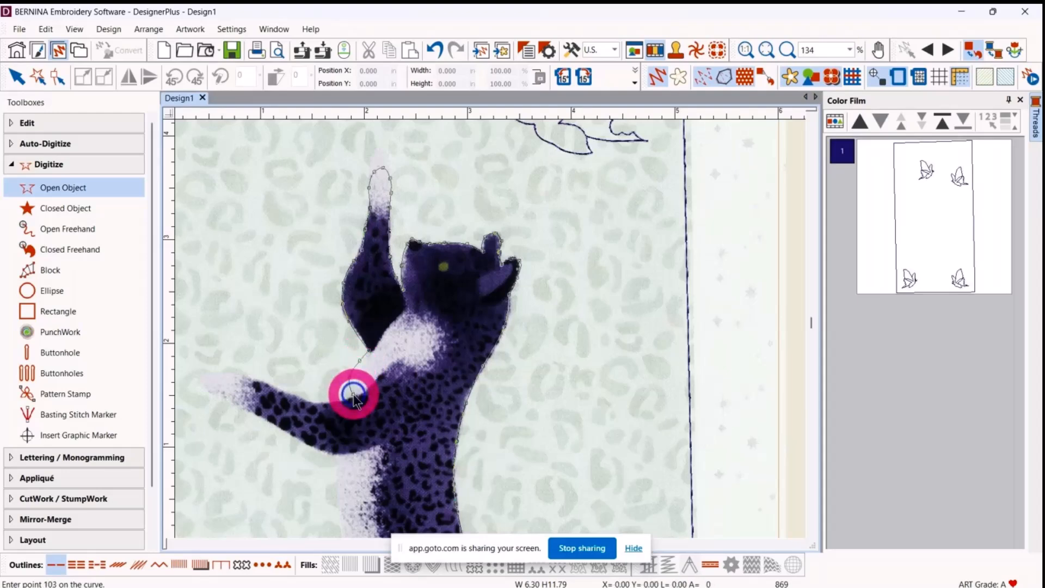
pyautogui.click(336, 402)
pyautogui.click(316, 404)
pyautogui.click(283, 390)
pyautogui.click(239, 371)
pyautogui.click(223, 372)
pyautogui.click(210, 383)
pyautogui.click(213, 397)
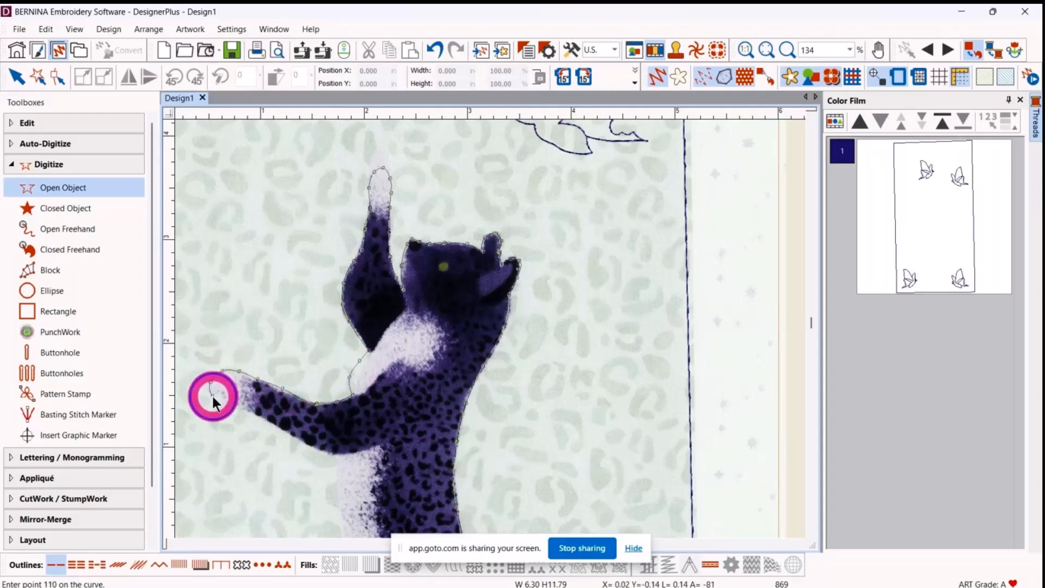
# Step: Trace the underside of the outstretched foreleg from the paw back to the top of the white belly
pyautogui.click(246, 412)
pyautogui.click(285, 428)
pyautogui.click(306, 444)
pyautogui.click(334, 454)
pyautogui.click(346, 453)
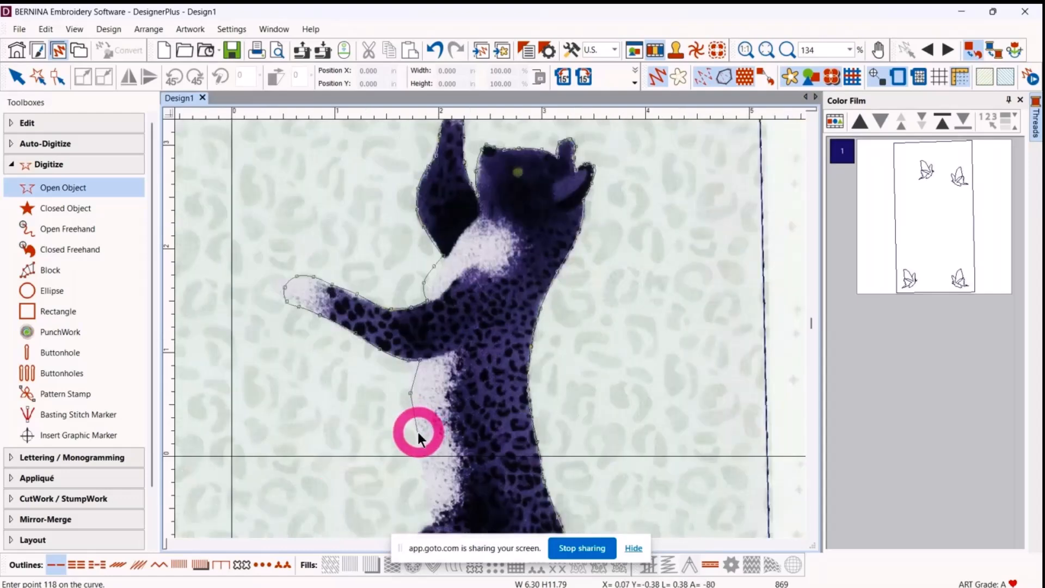
# Step: Trace down the white belly and around the front of the cat's thigh
pyautogui.click(417, 434)
pyautogui.click(427, 464)
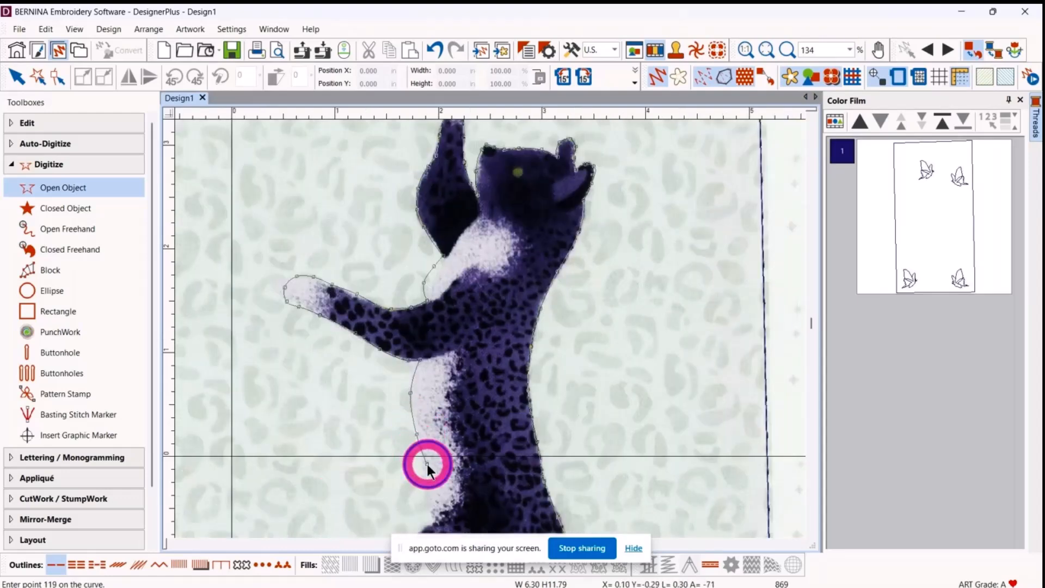
pyautogui.click(430, 493)
pyautogui.click(433, 517)
pyautogui.click(444, 491)
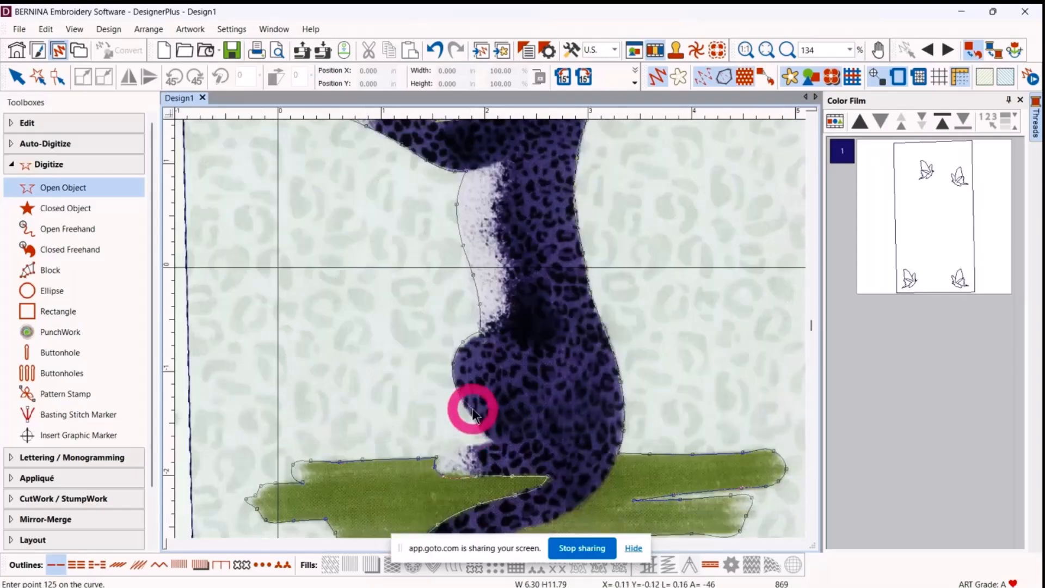
# Step: Trace from the base of the thigh over the hind paw to the brushstroke's top edge and finish the cat outline
pyautogui.click(495, 440)
pyautogui.click(467, 448)
pyautogui.click(436, 457)
pyautogui.scroll(-1, 436, 456)
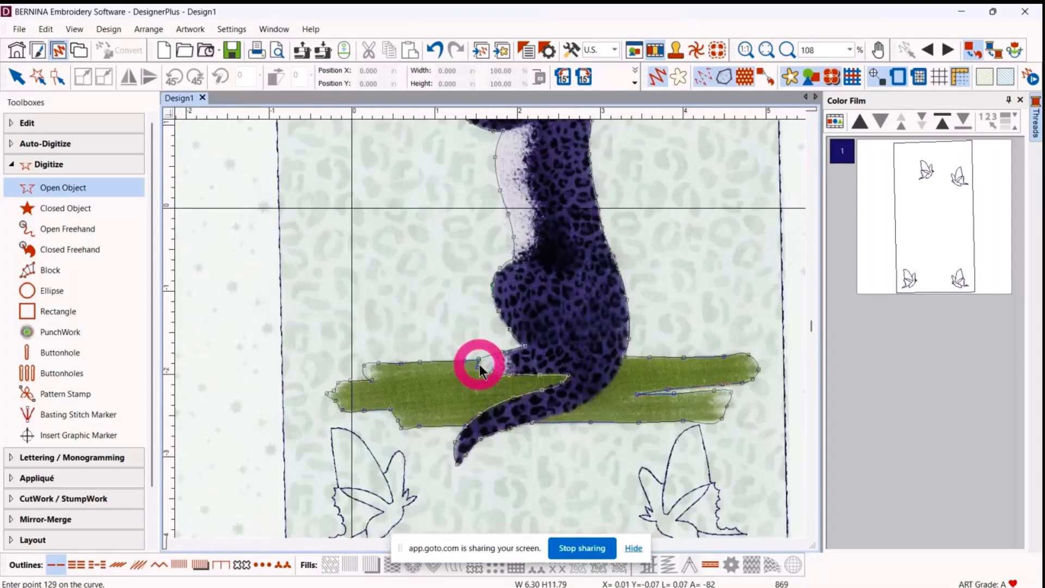
pyautogui.press('Return')
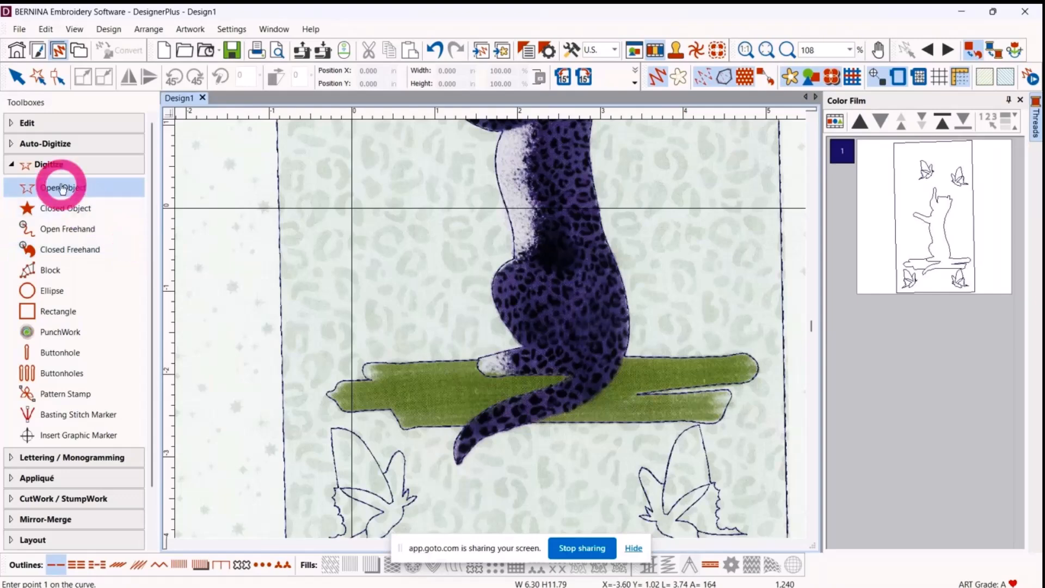
# Step: Digitize a separate open line along the tail's lower edge, from the brushstroke's bottom edge up across the green toward the cat's back
pyautogui.click(562, 443)
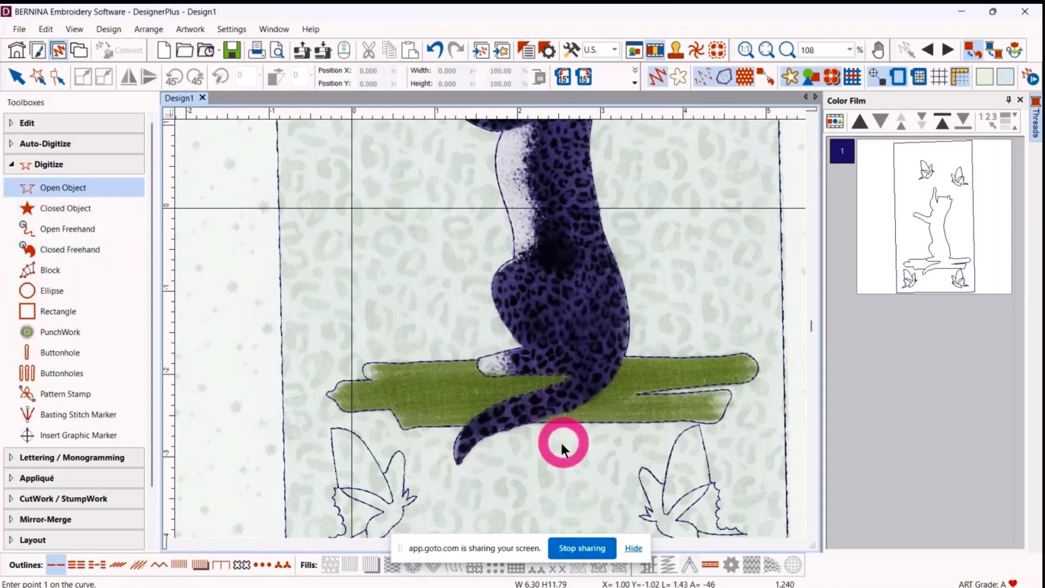
pyautogui.click(530, 422)
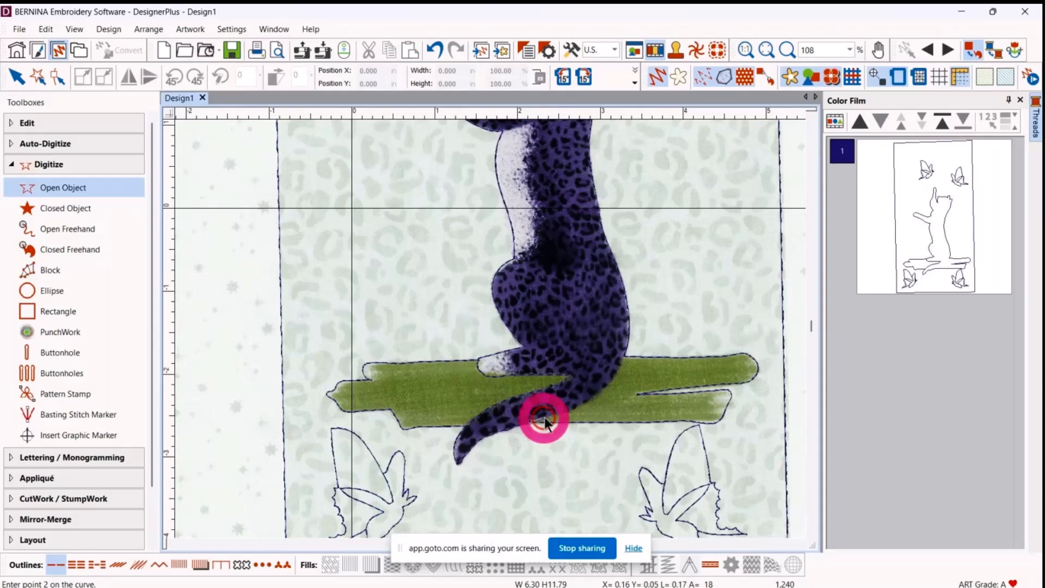
pyautogui.click(574, 410)
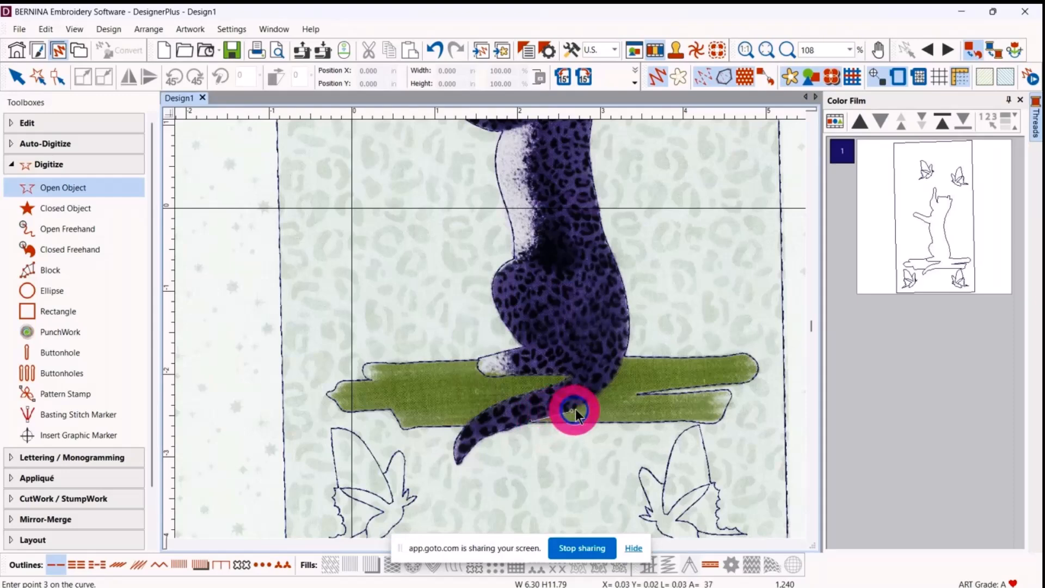
pyautogui.click(608, 384)
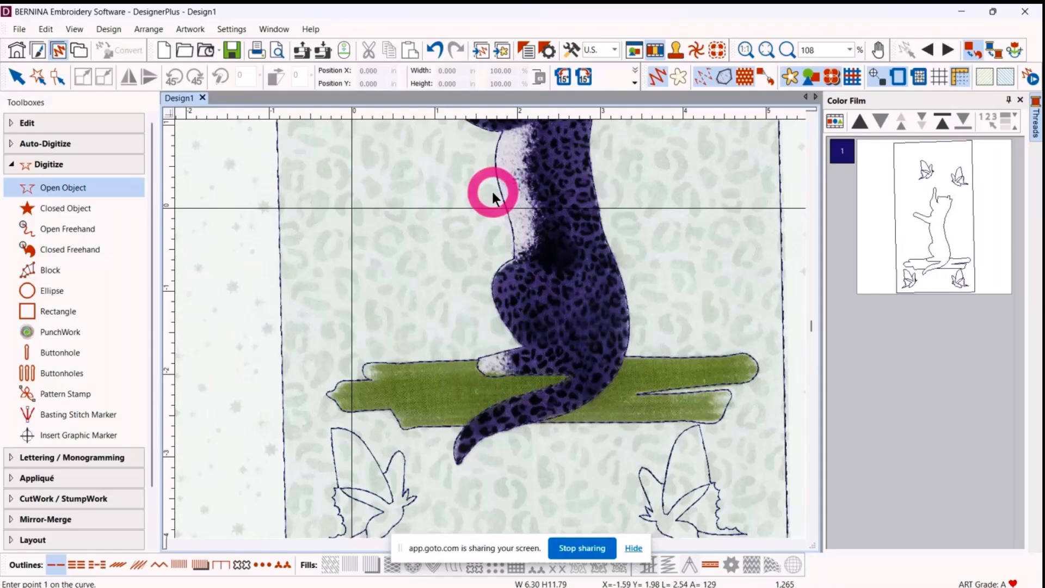
# Step: Select the cat, tail line and green brushstroke outlines together and connect them with Blackwork Run
pyautogui.press('Escape')
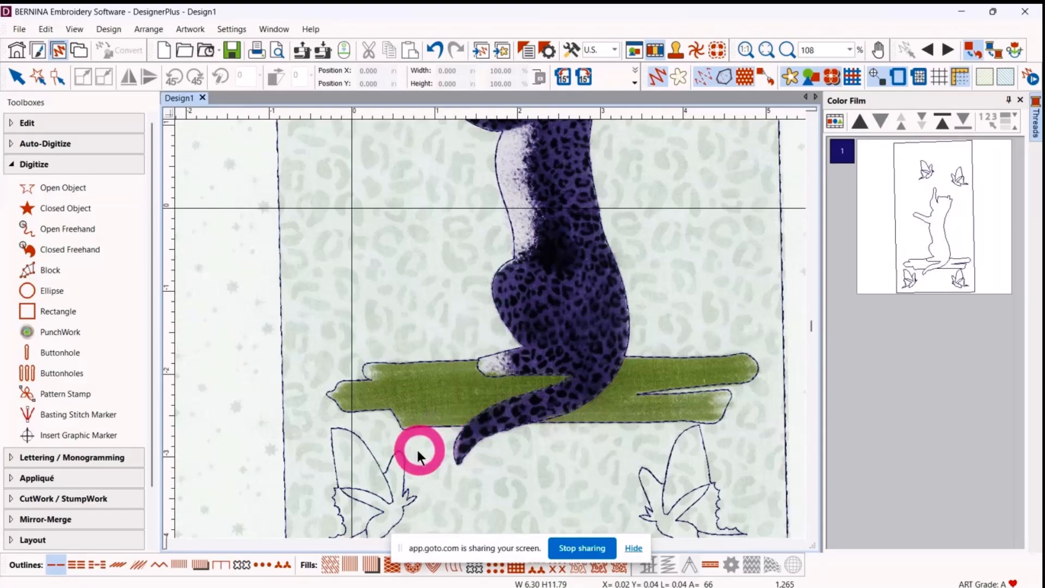
pyautogui.scroll(-2, 491, 329)
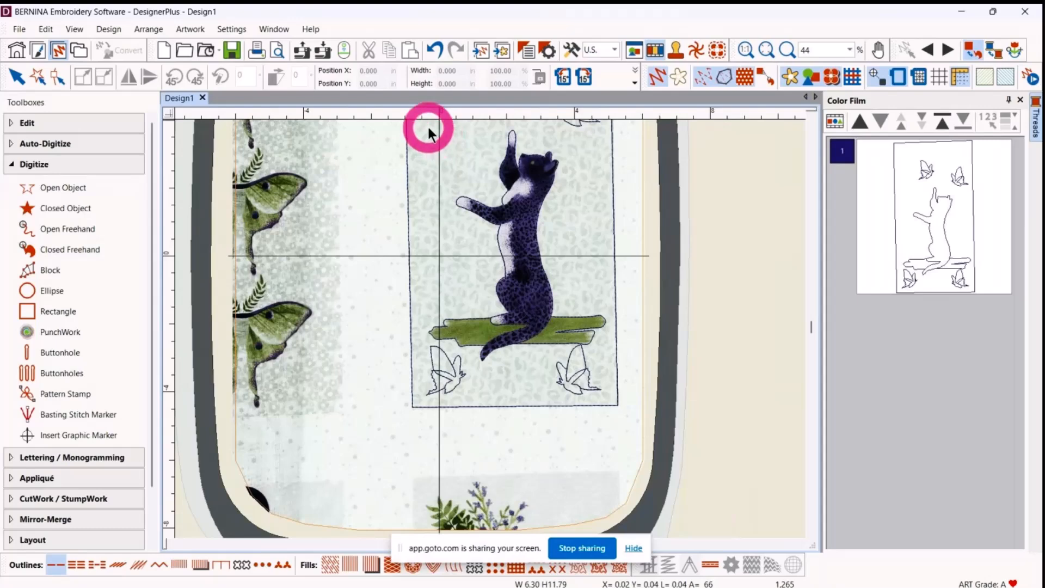
pyautogui.moveTo(428, 127); pyautogui.dragTo(611, 354)
pyautogui.moveTo(422, 128); pyautogui.dragTo(616, 364)
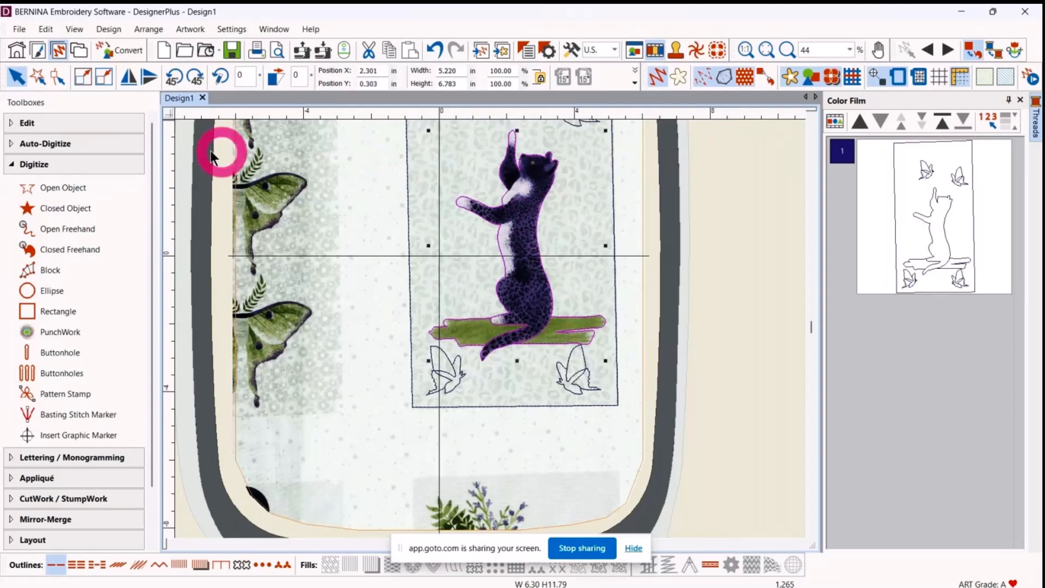
pyautogui.click(64, 123)
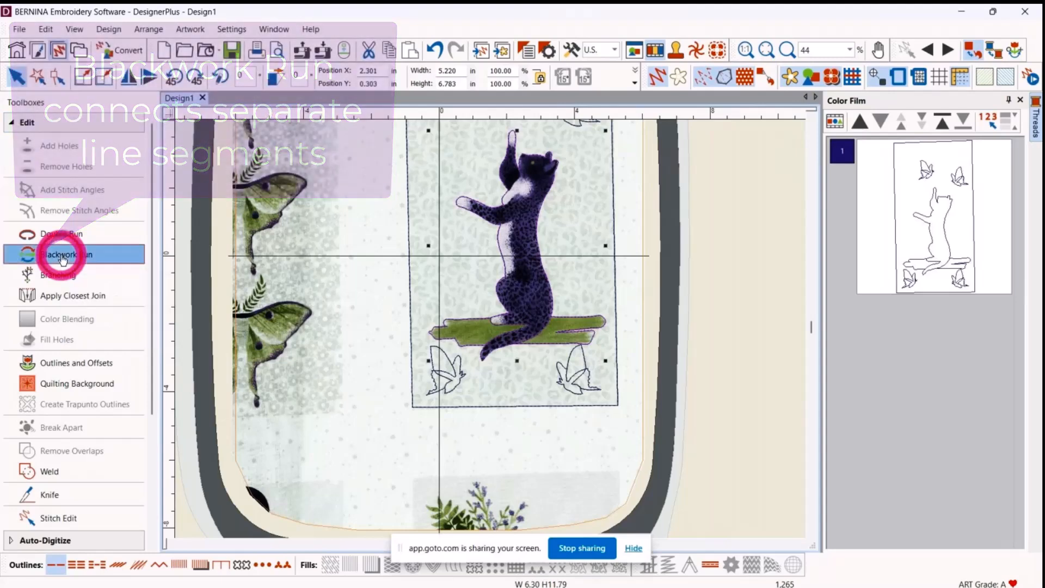
pyautogui.click(63, 259)
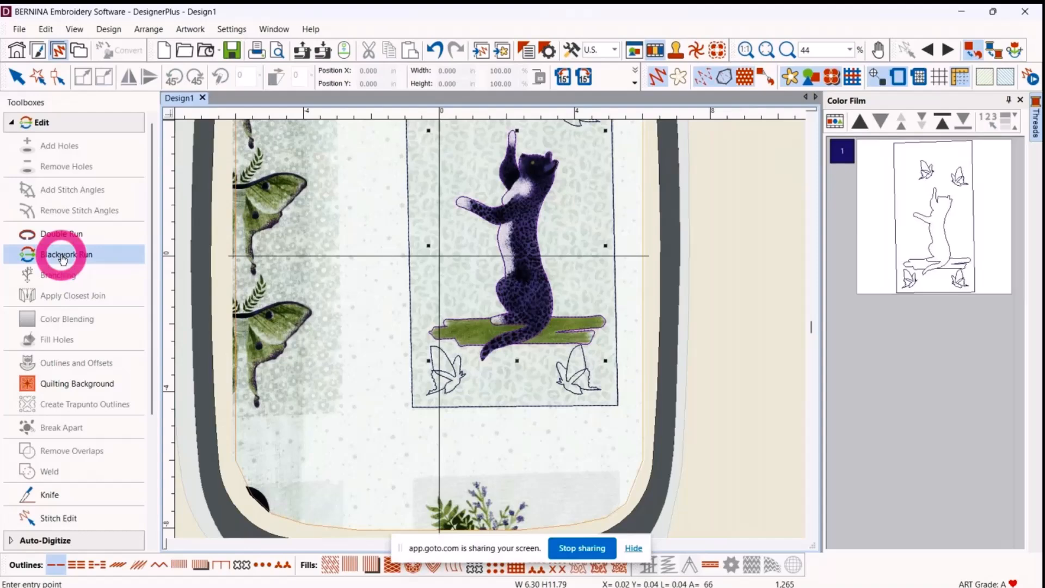
pyautogui.press('Return')
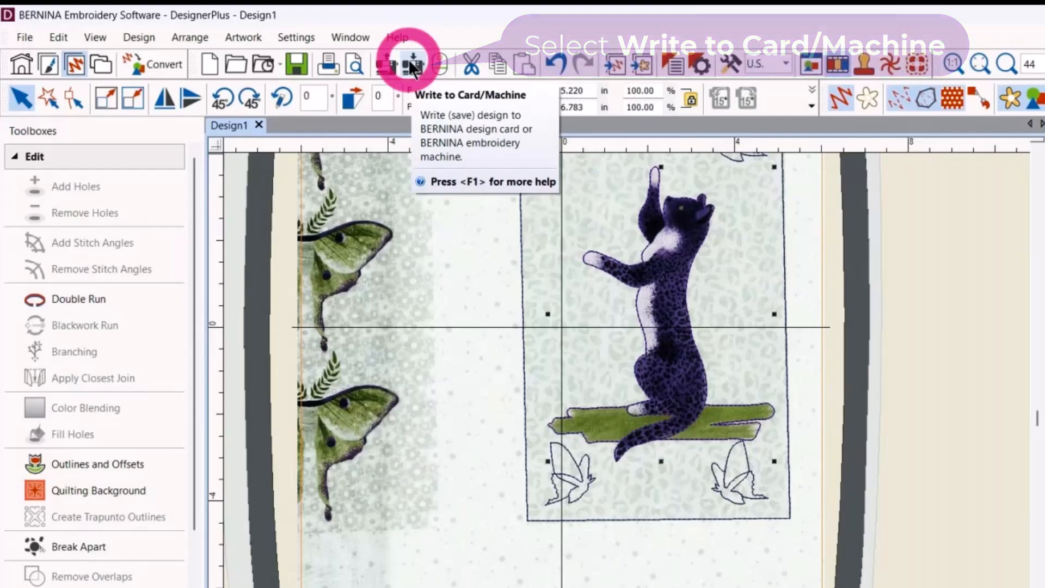
# Step: Save the design as Panel Quilting in the Desktop folder in BERNINA All-in-One V9 (*.ART90) format
pyautogui.click(412, 65)
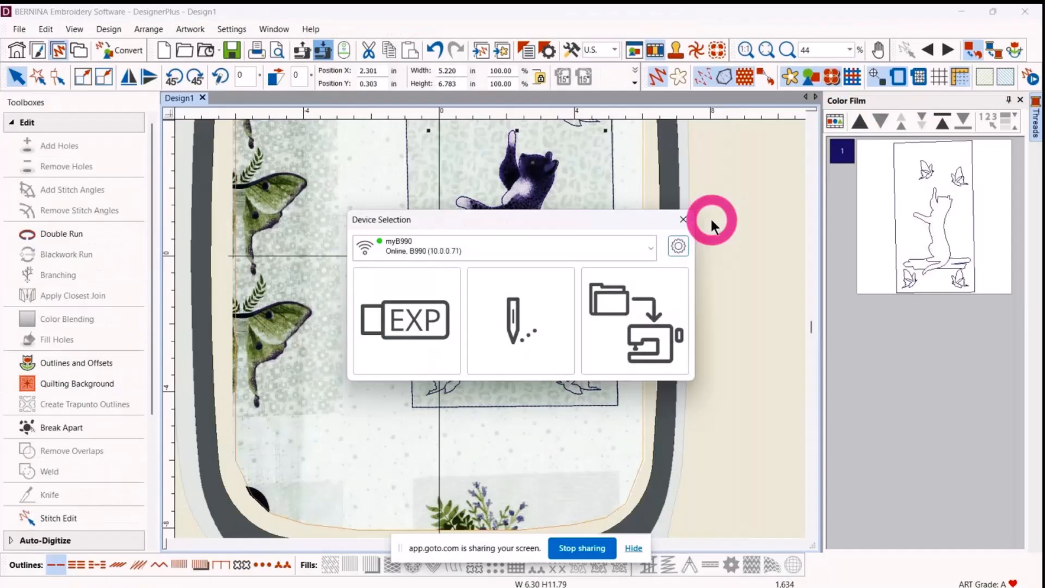
pyautogui.click(679, 221)
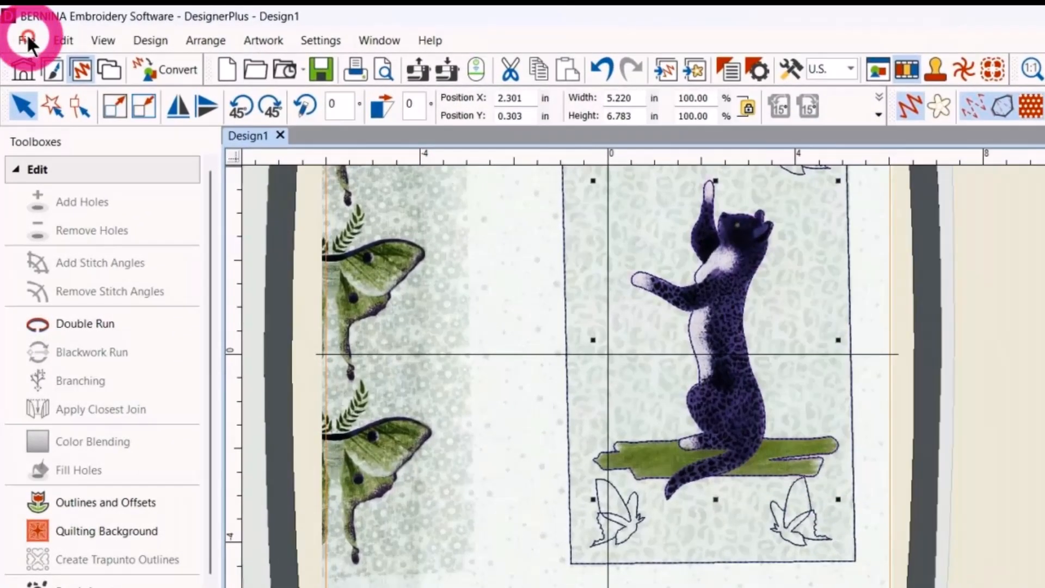
pyautogui.click(27, 34)
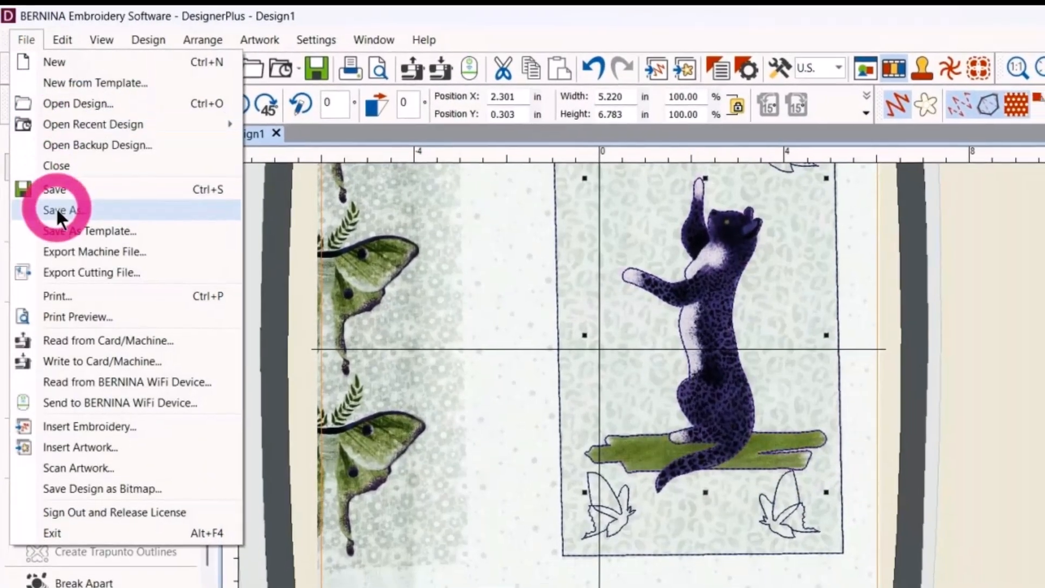
pyautogui.click(55, 208)
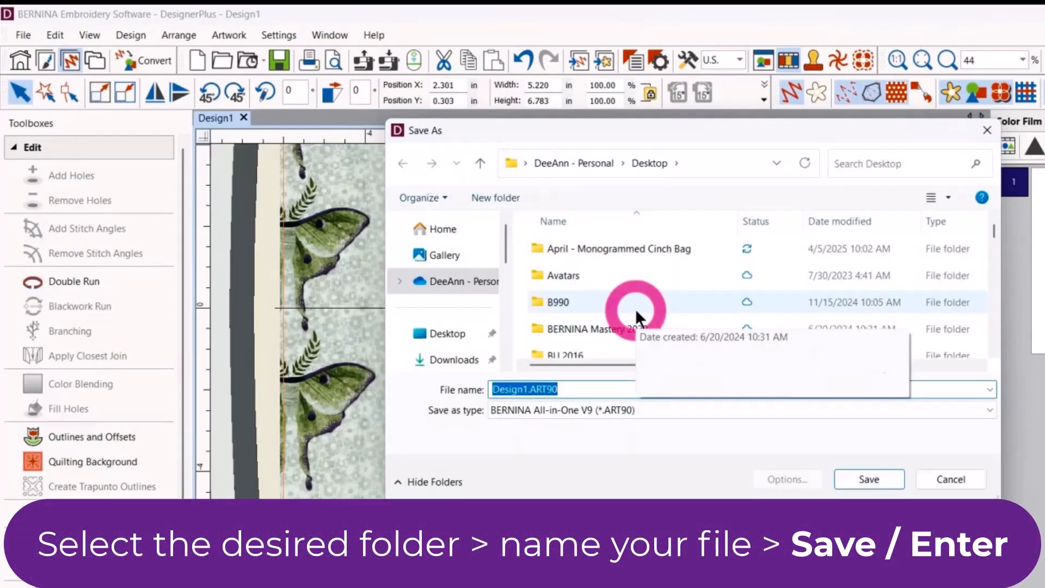
pyautogui.write('Pan')
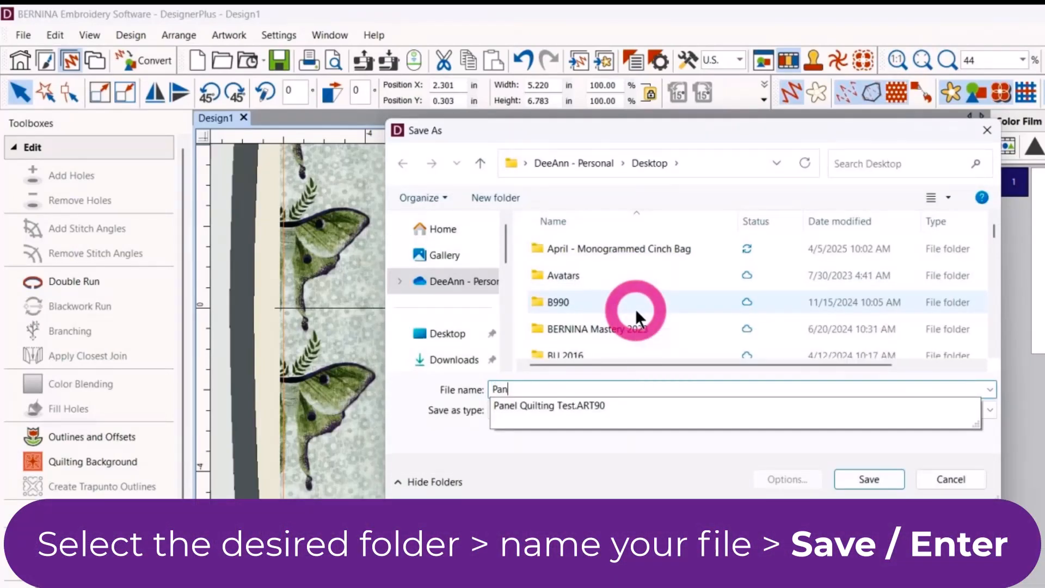
pyautogui.write('el Quil')
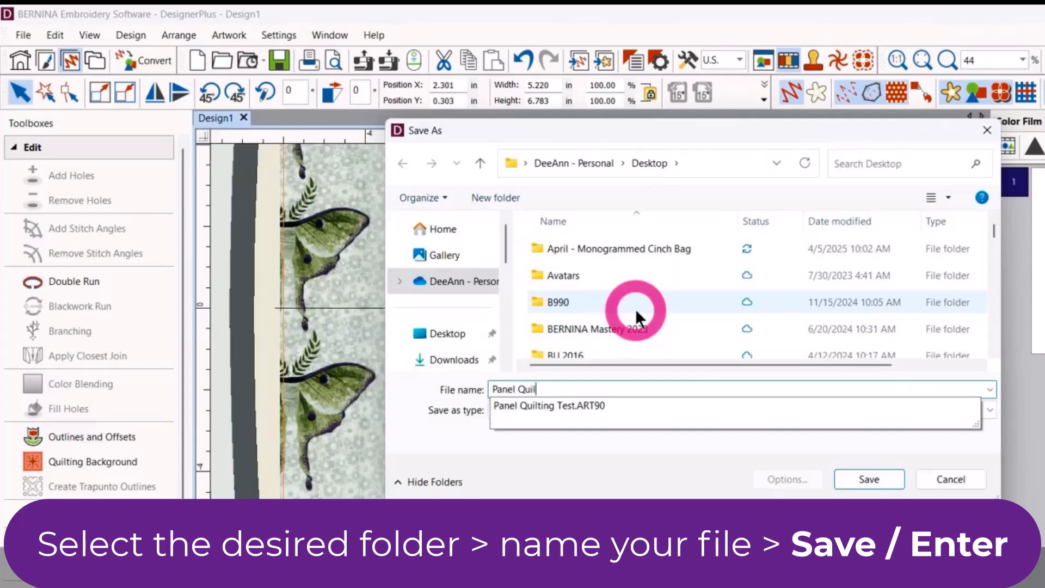
pyautogui.write('ting')
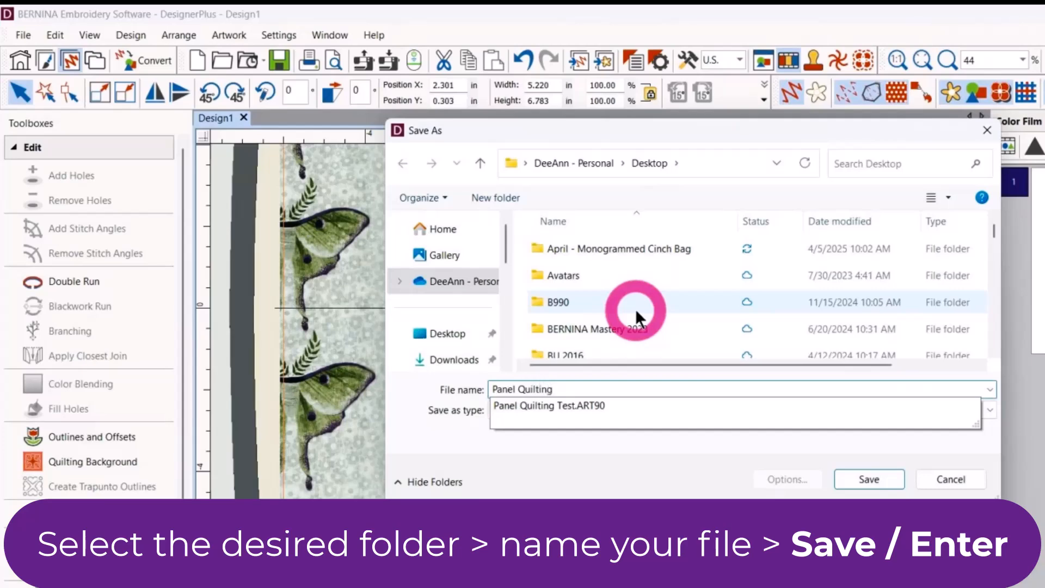
pyautogui.press('Return')
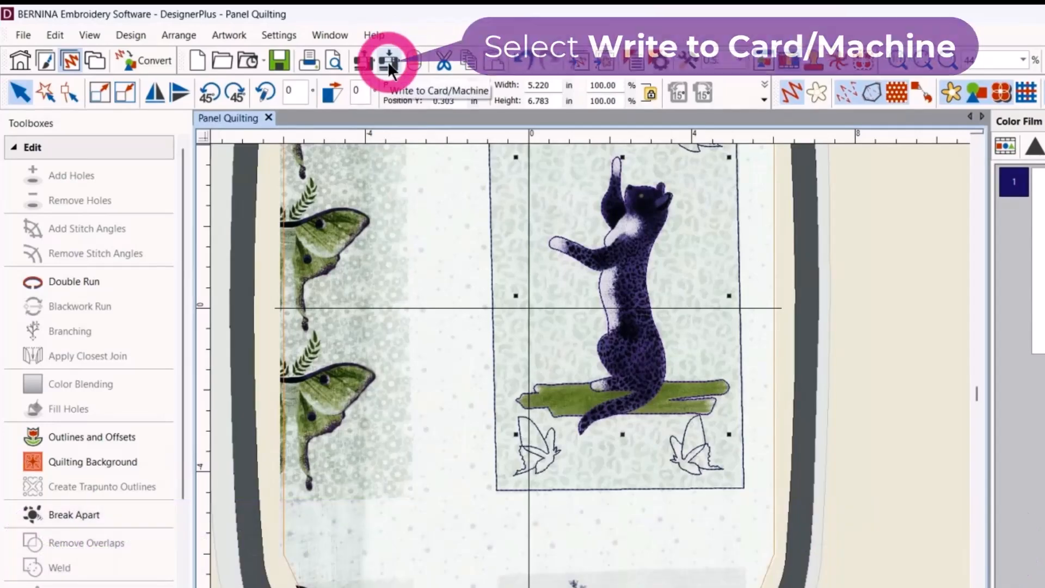
# Step: Write the design wirelessly to the myB990 machine for direct stitchout
pyautogui.click(388, 61)
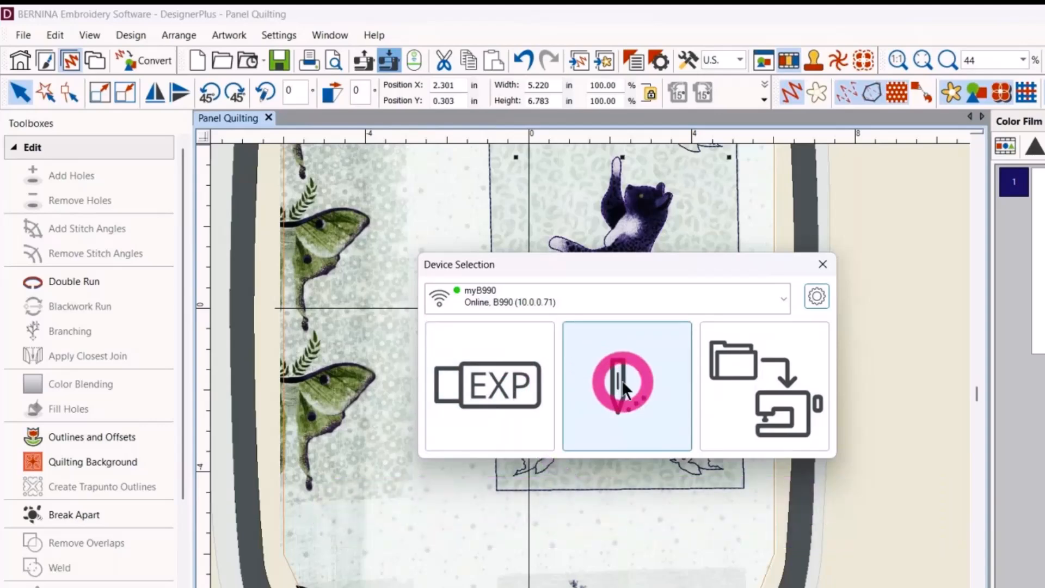
pyautogui.click(622, 380)
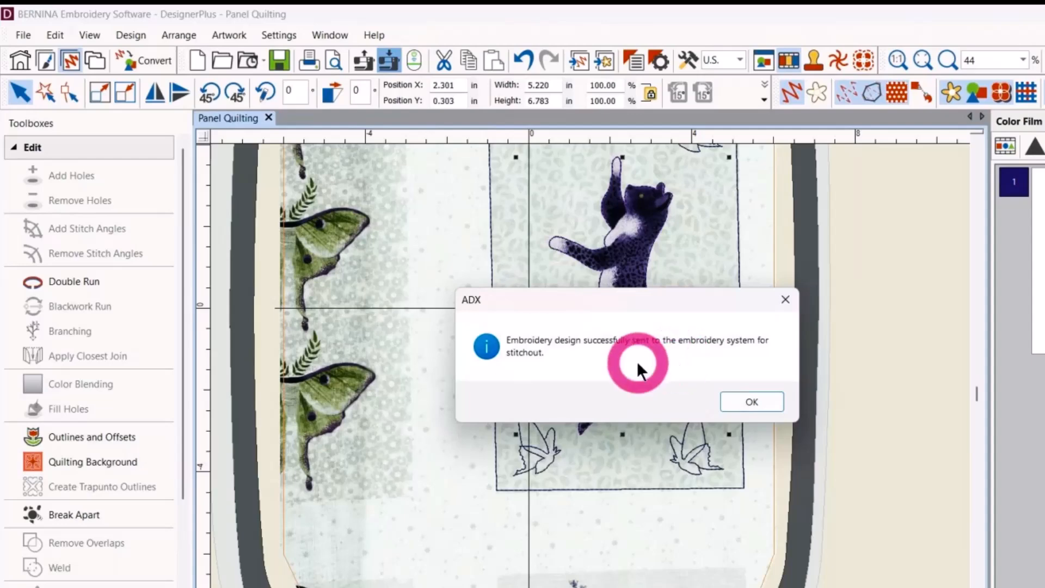
pyautogui.click(750, 402)
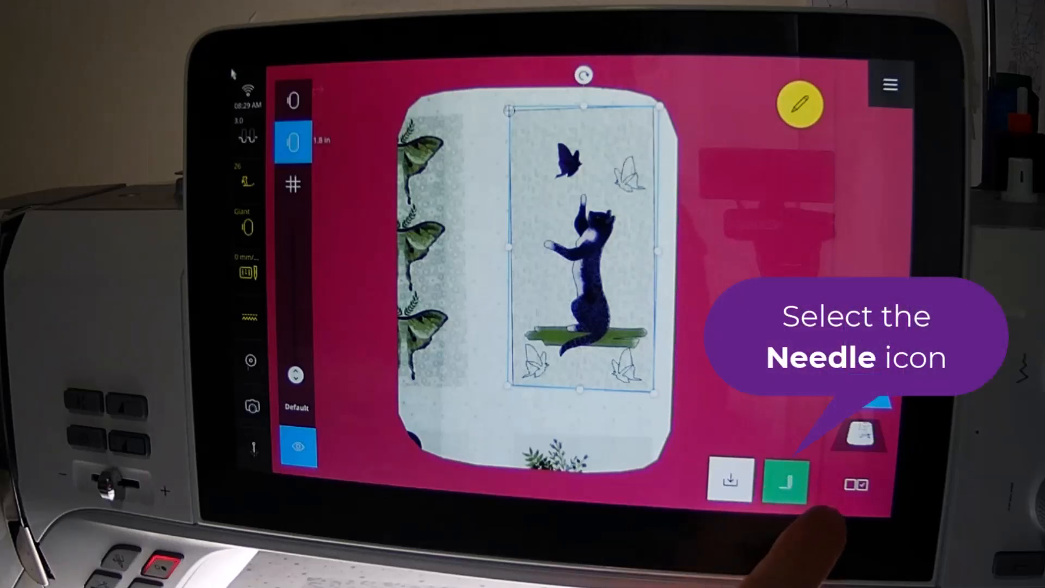
# Step: On the B 990 machine's screen, proceed to stitchout with Quilt Settings turned on in the Stitchout Summary
pyautogui.click(787, 474)
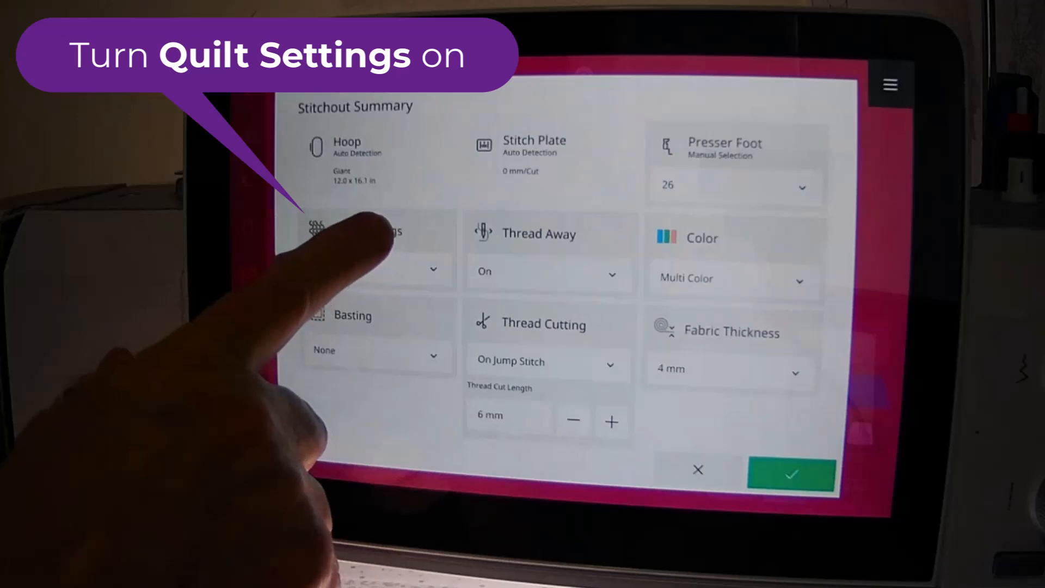
pyautogui.click(376, 268)
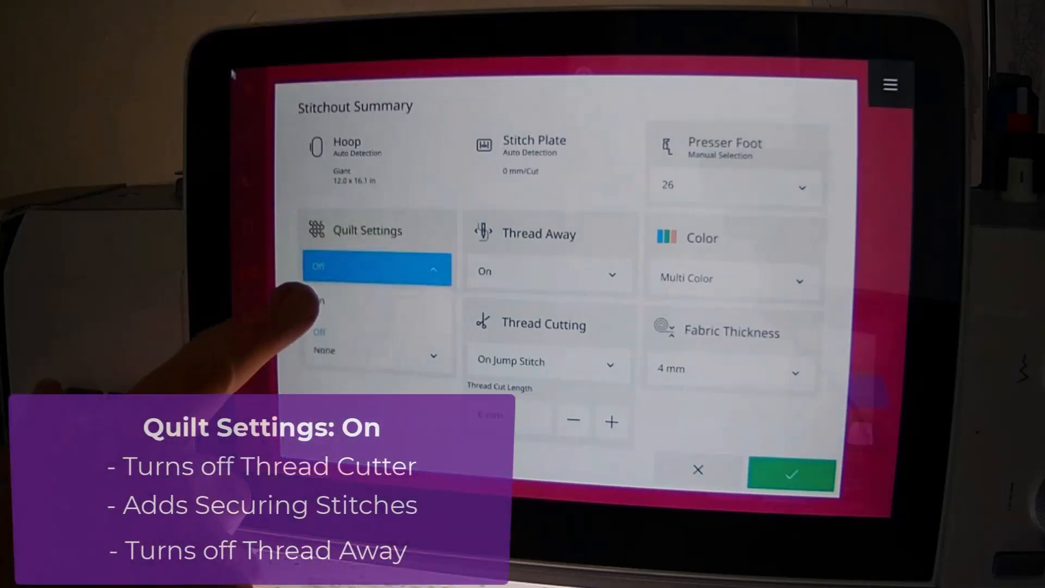
pyautogui.click(319, 301)
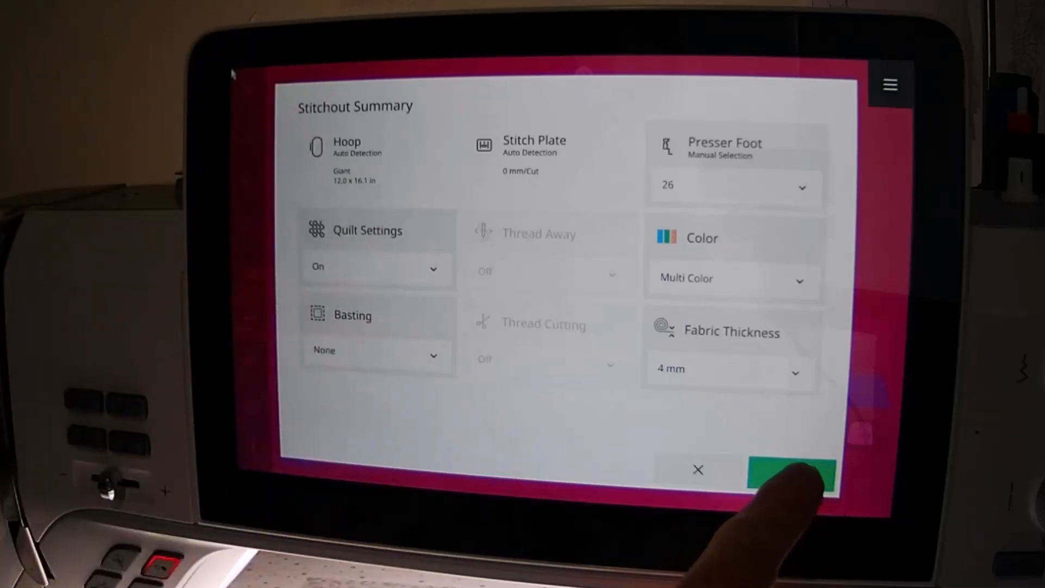
pyautogui.click(800, 473)
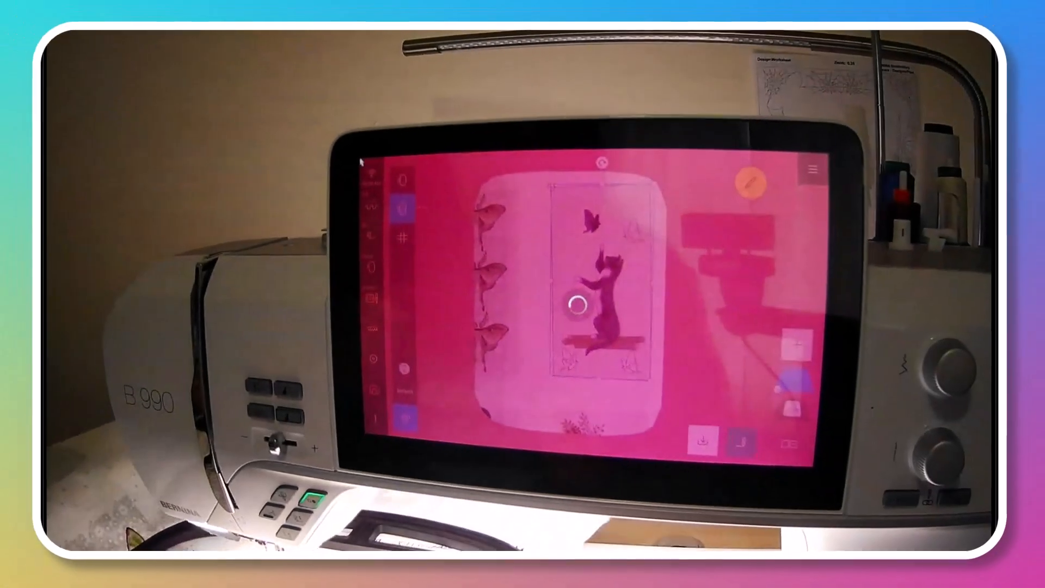